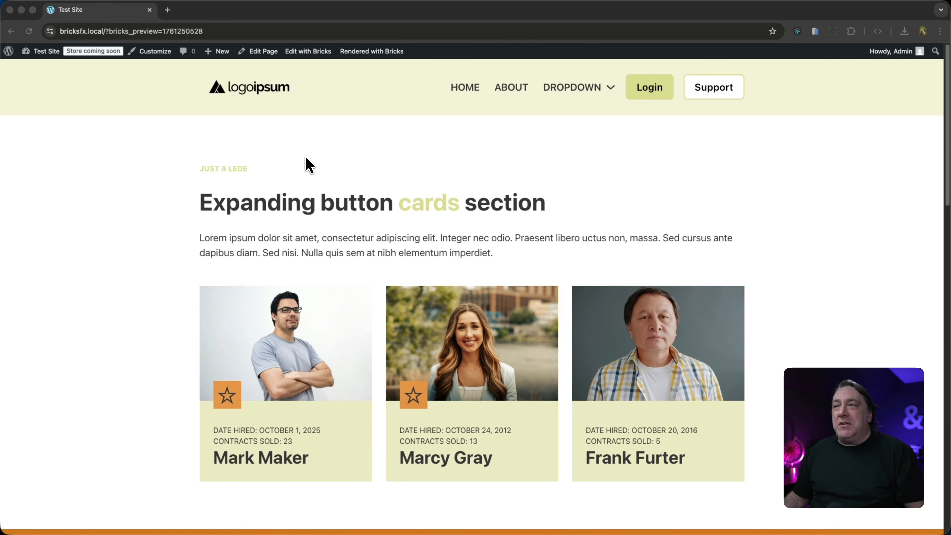
# Go to the WordPress dashboard and open the WooCommerce product categories list
pyautogui.moveTo(588, 88)
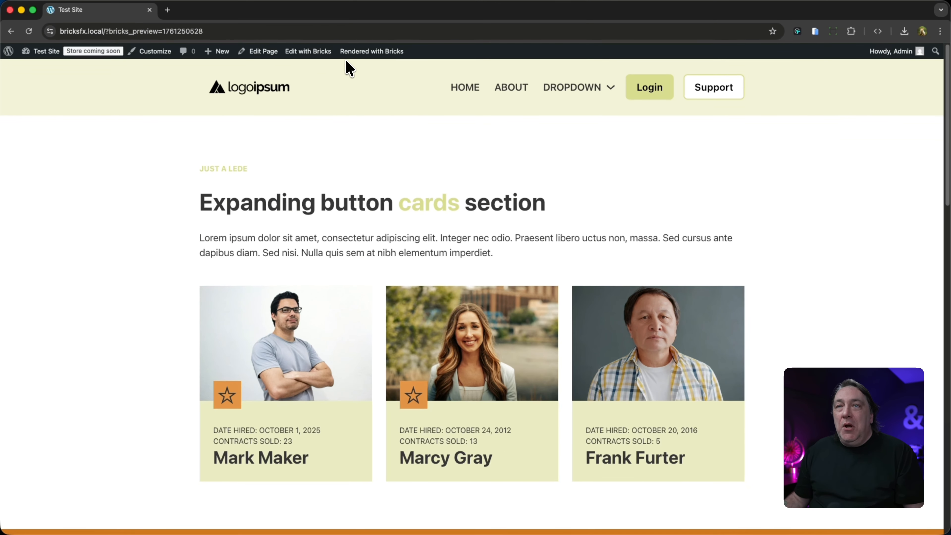
pyautogui.moveTo(9, 51)
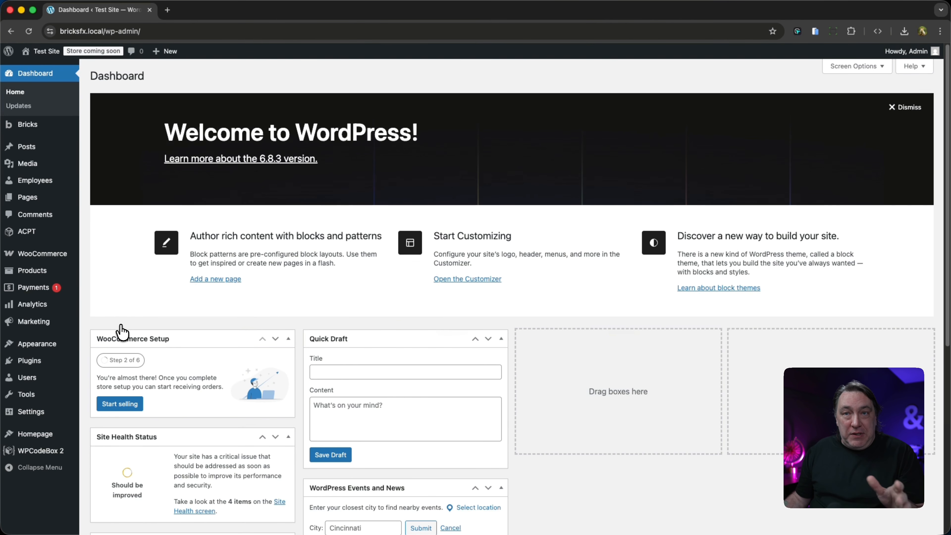
pyautogui.moveTo(52, 254)
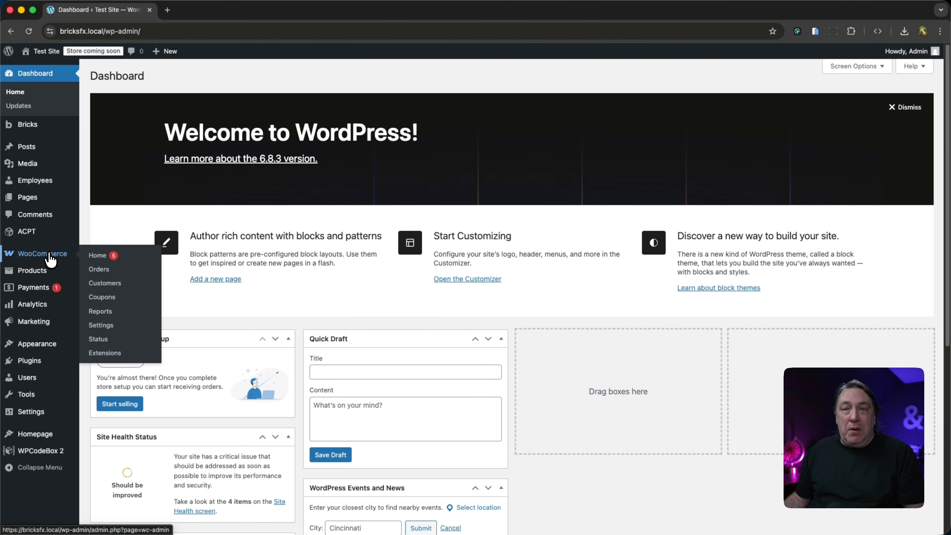
pyautogui.moveTo(35, 276)
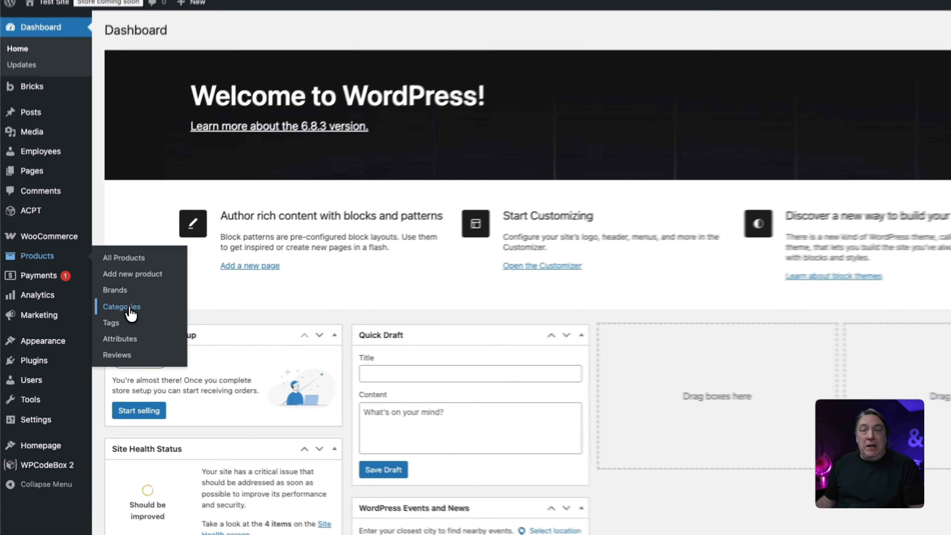
pyautogui.click(106, 314)
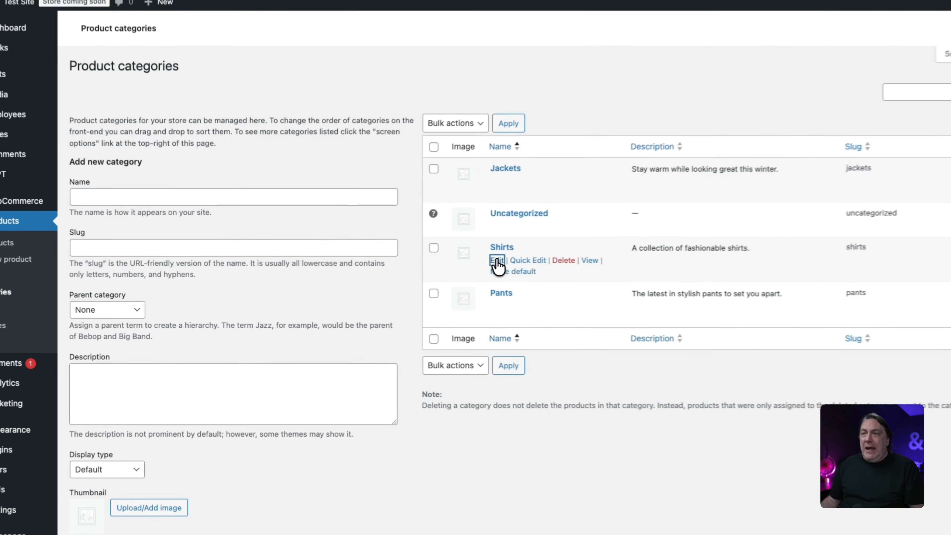
# Set the Shirts category's thumbnail to the blue denim shirt image from the media library and update the category
pyautogui.click(451, 270)
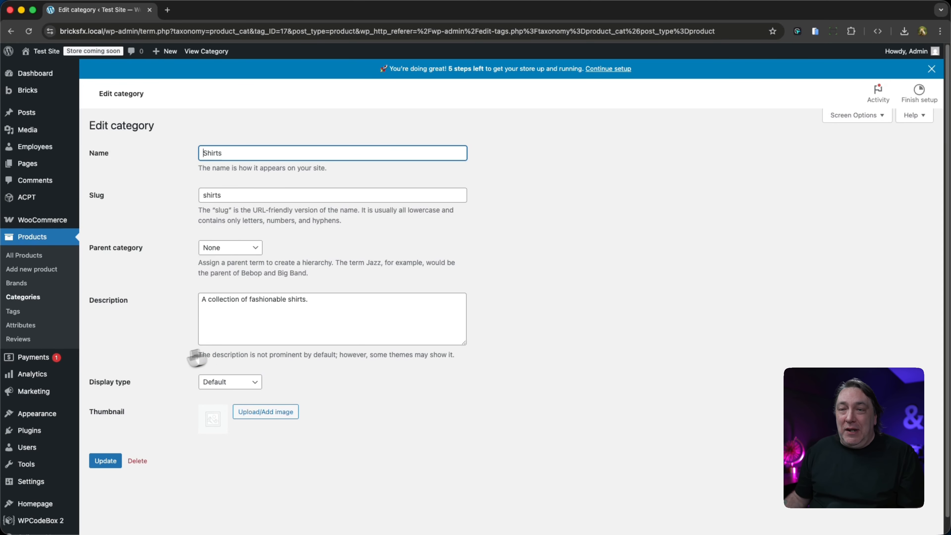
pyautogui.click(265, 411)
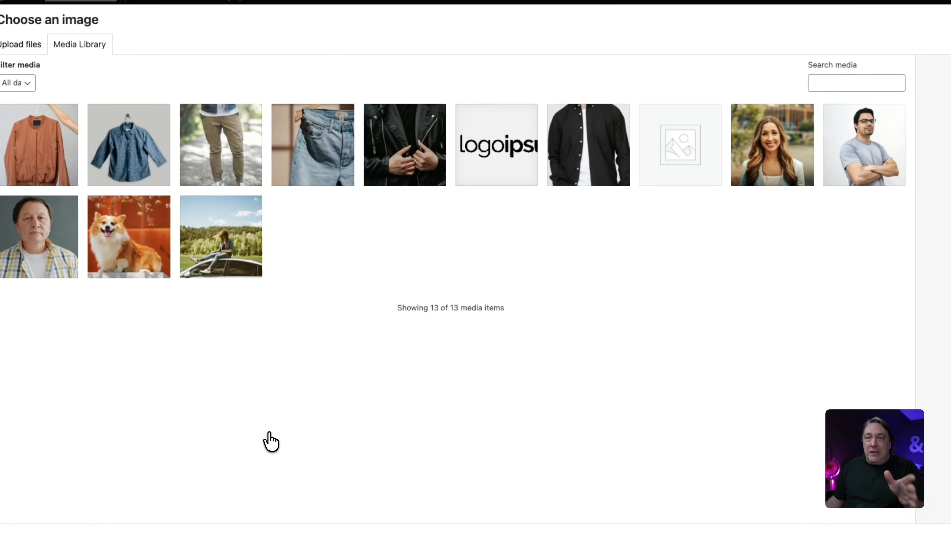
pyautogui.click(128, 154)
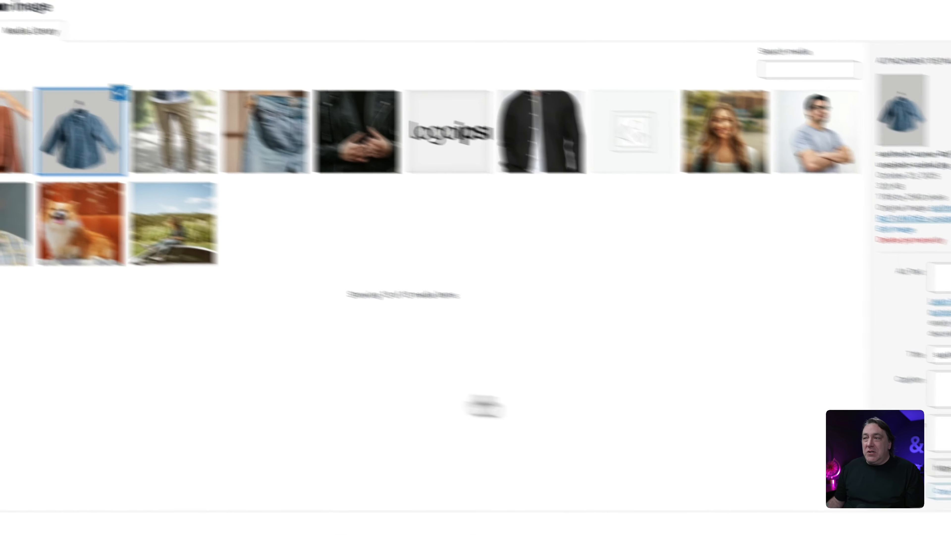
pyautogui.click(919, 509)
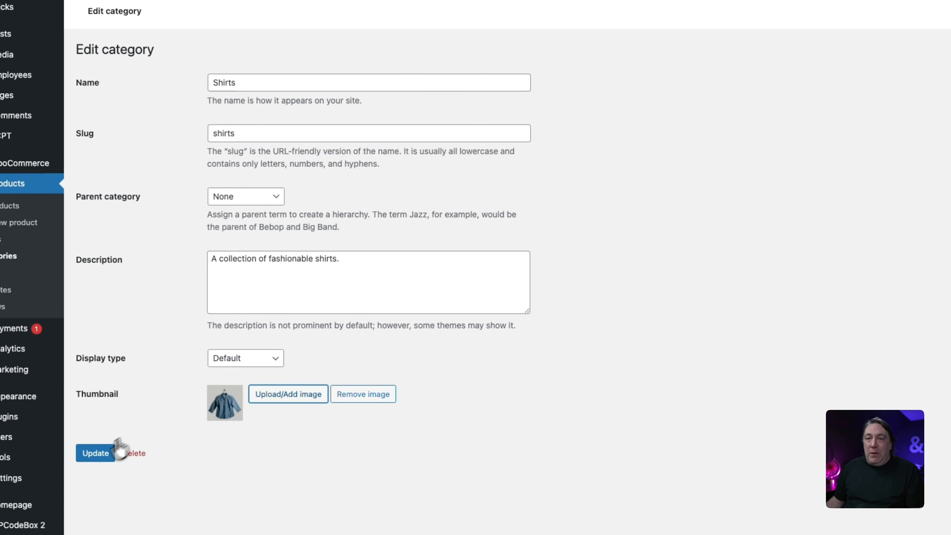
pyautogui.click(0, 446)
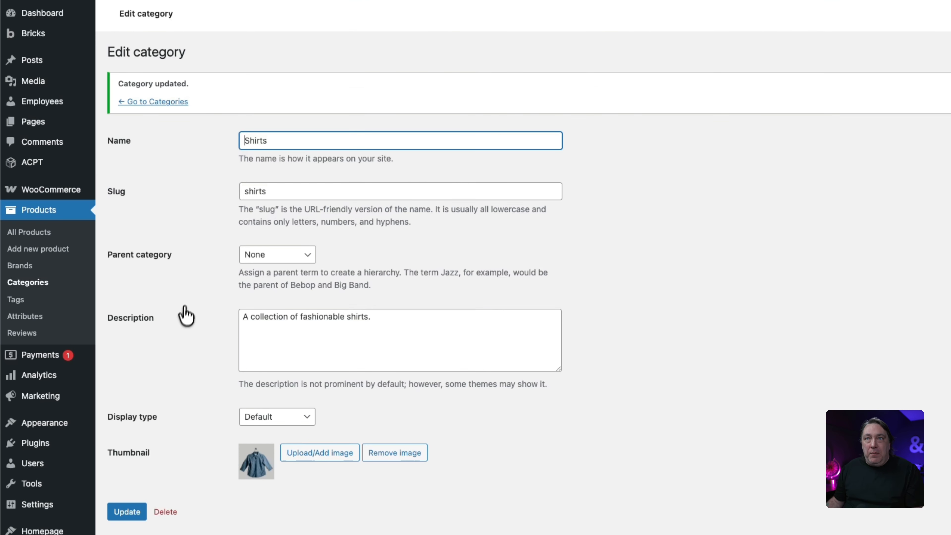
# Return to the product categories list and add a category named Shoes with the description "These go on your feet."
pyautogui.click(144, 102)
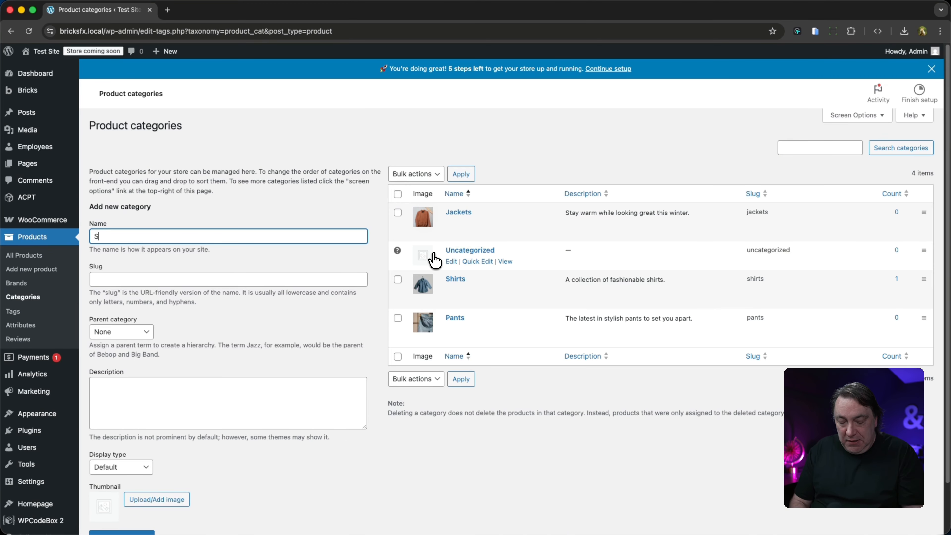
pyautogui.press('Tab')
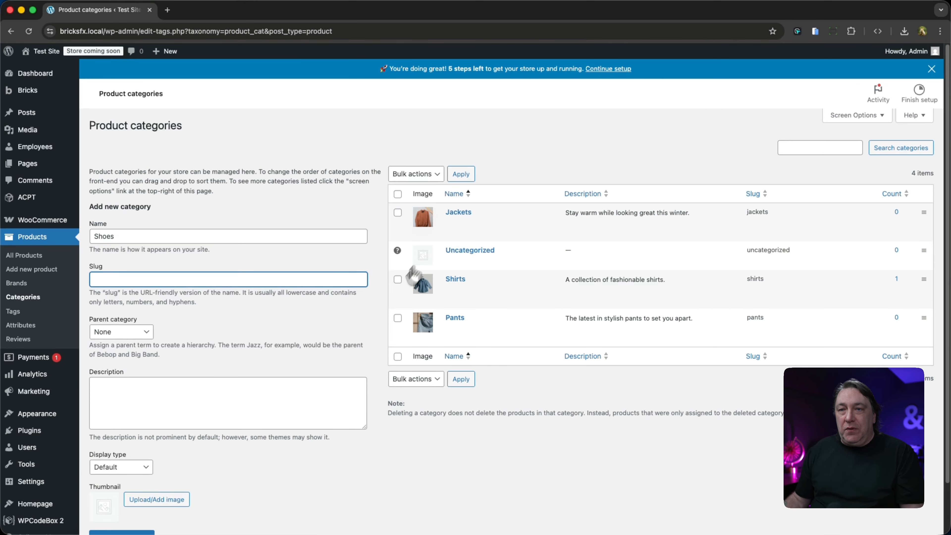
pyautogui.click(210, 399)
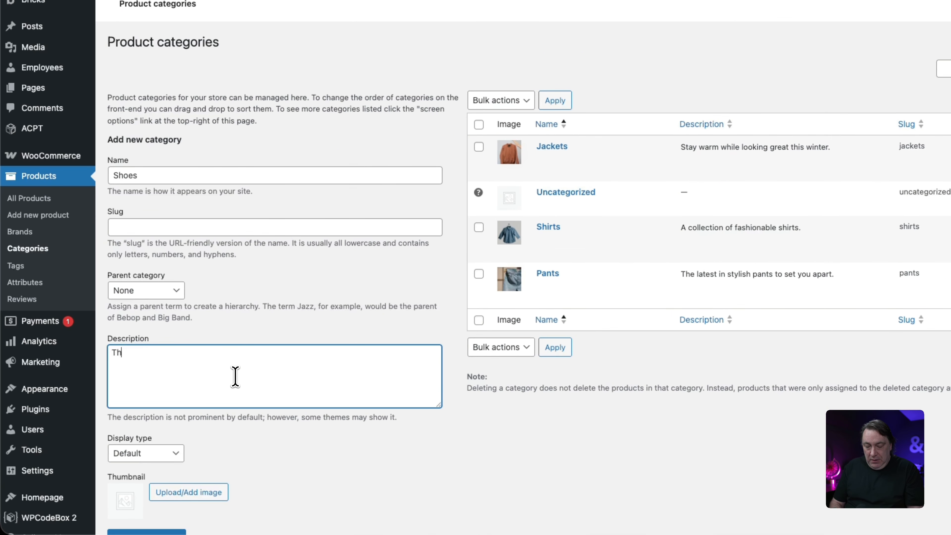
pyautogui.write('Theswe')
pyautogui.press('BackSpace')
pyautogui.press('BackSpace')
pyautogui.press('BackSpace')
pyautogui.write('e go on your feet.')
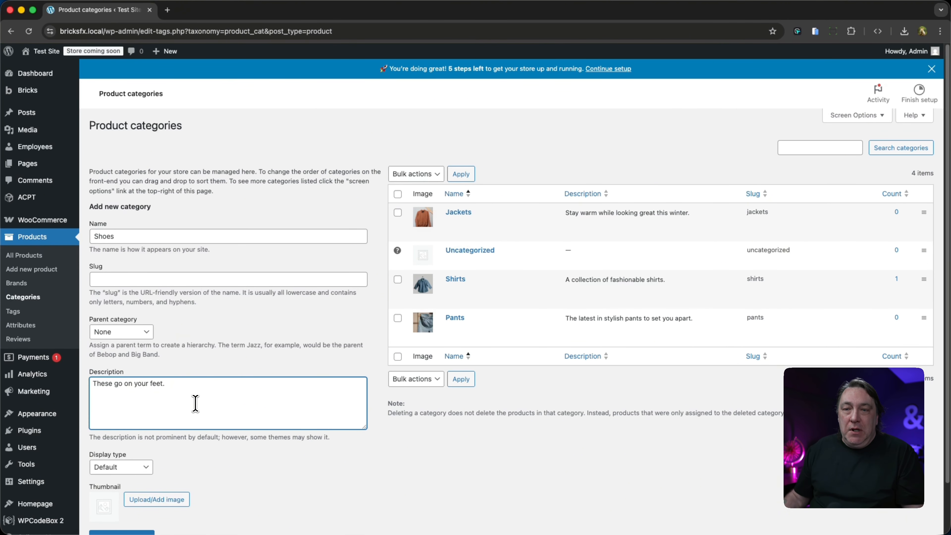
pyautogui.scroll(-2, 154, 508)
pyautogui.click(125, 483)
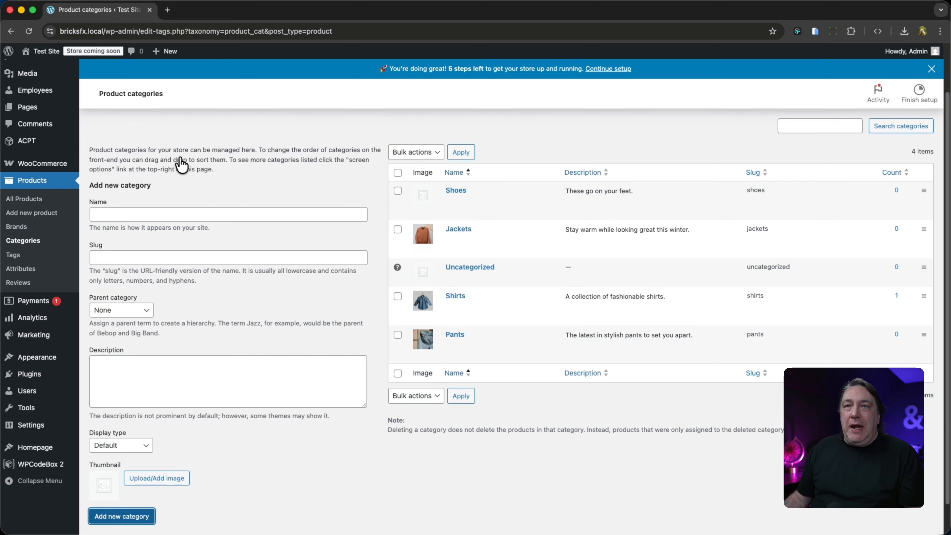
# Visit the site's front end and open its header template for editing in Bricks
pyautogui.moveTo(41, 51)
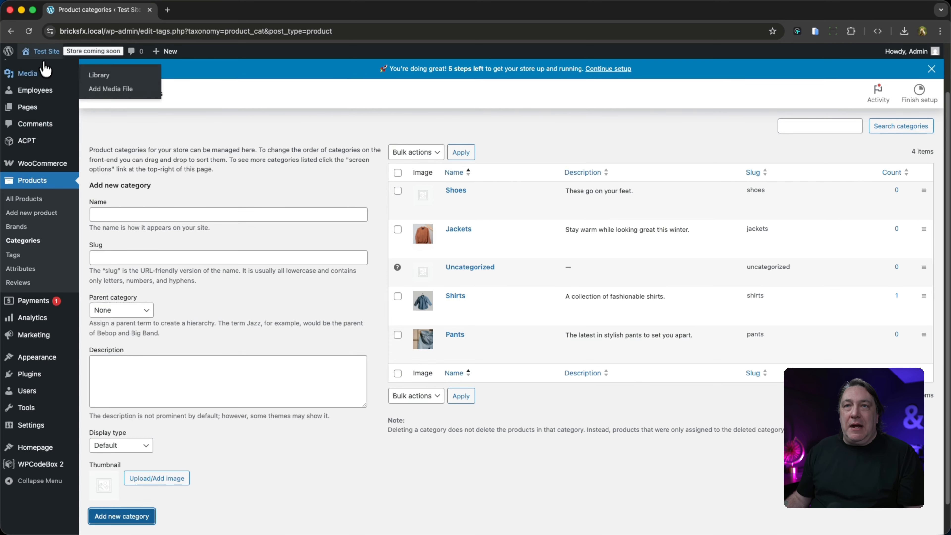
pyautogui.click(44, 71)
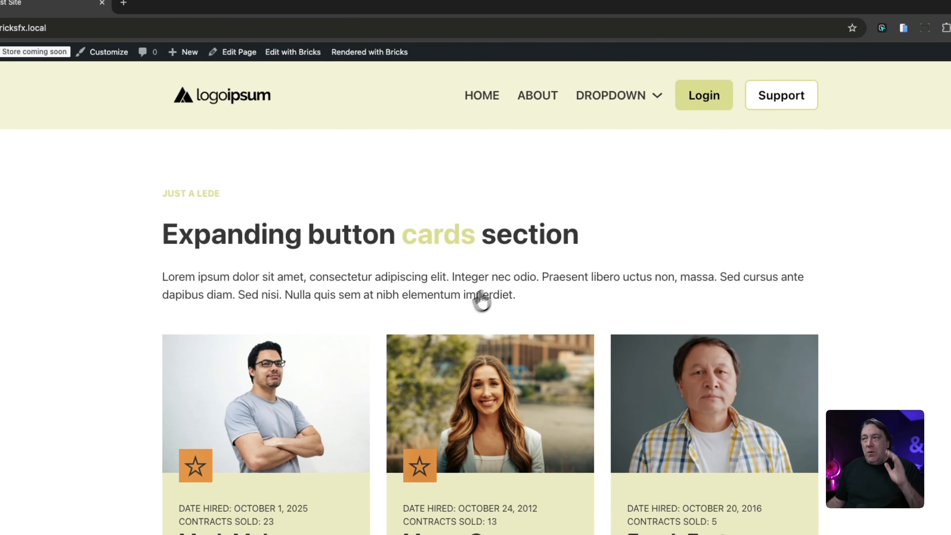
pyautogui.moveTo(292, 52)
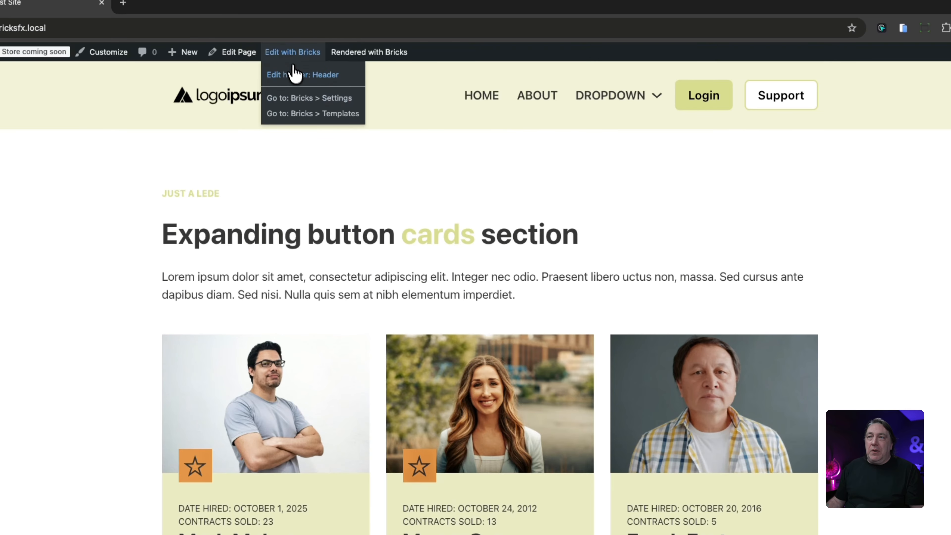
pyautogui.click(298, 77)
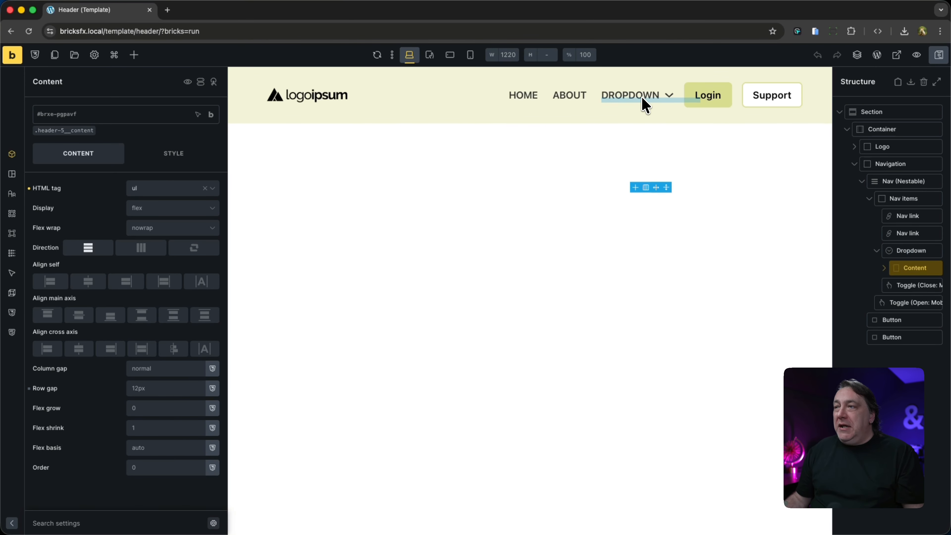
# Enable the mega menu on the header's Dropdown element and set its horizontal CSS selector to .brxe-container
pyautogui.click(909, 251)
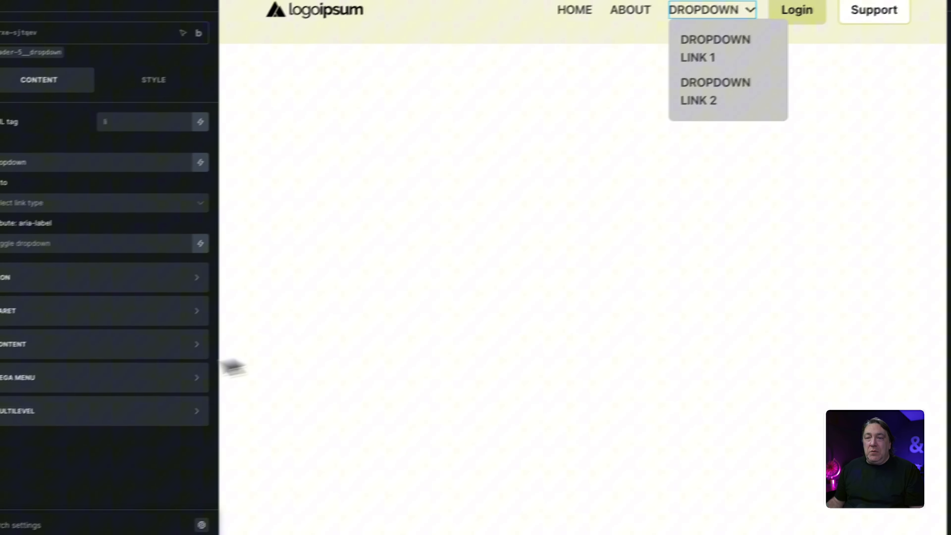
pyautogui.click(7, 415)
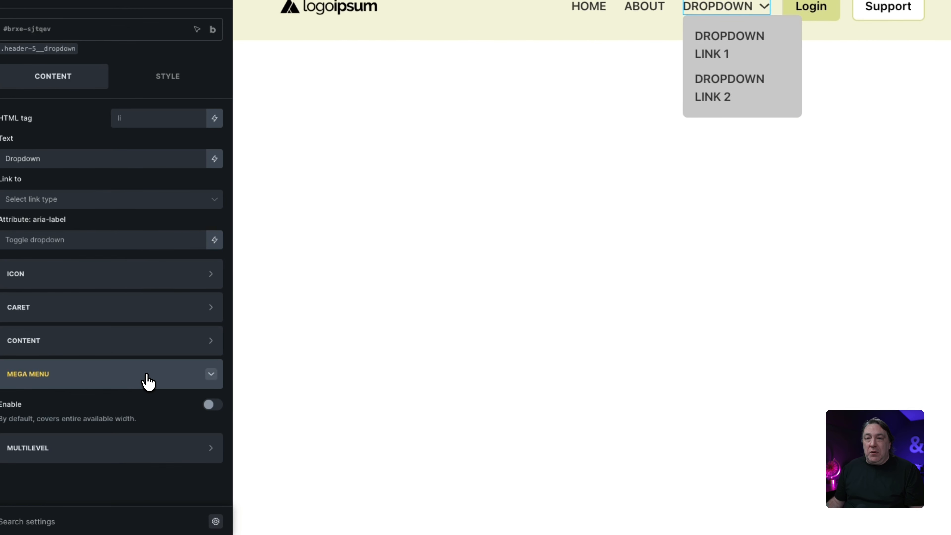
pyautogui.click(211, 405)
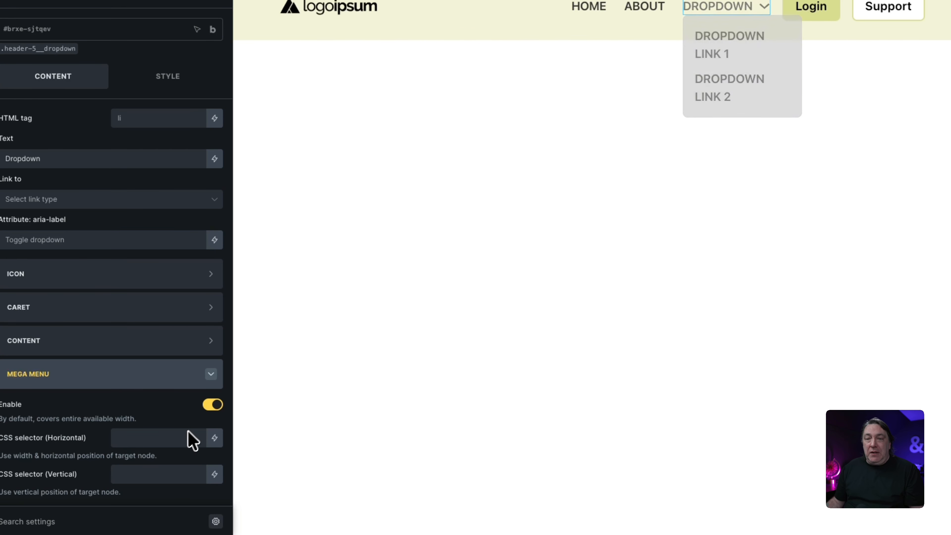
pyautogui.scroll(-1, 180, 439)
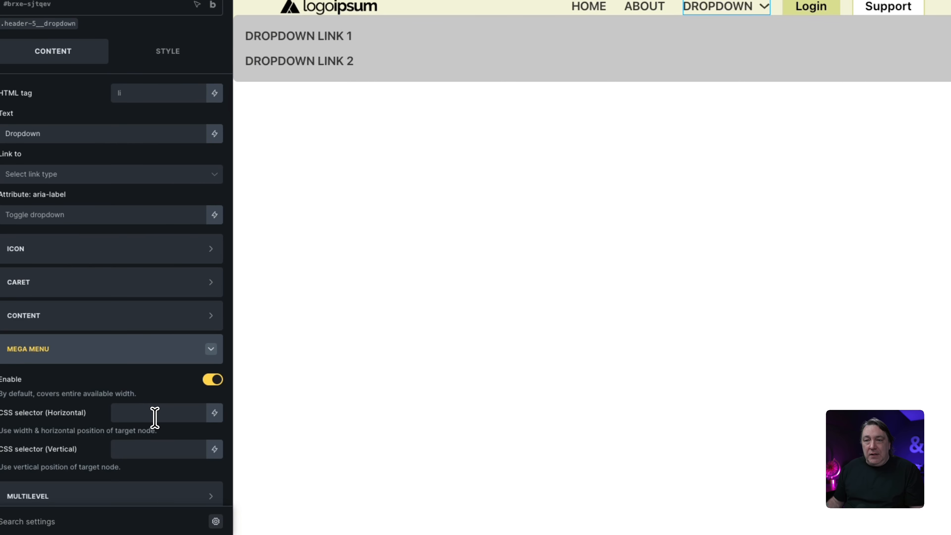
pyautogui.click(154, 417)
pyautogui.write('.brxe')
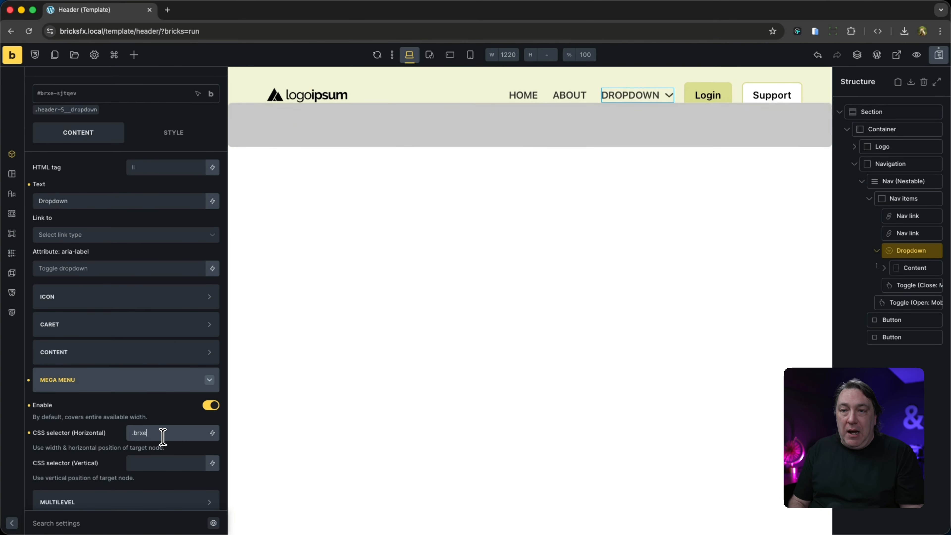
pyautogui.write('-container')
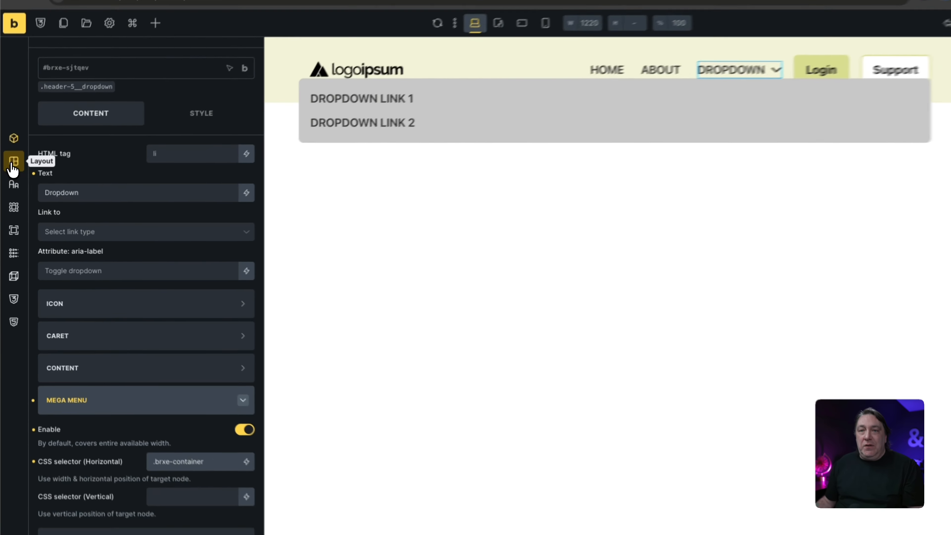
# Try space-s, space-m and space-l as the top margin of the .header-5__dropdown class, and clear that margin
pyautogui.click(13, 165)
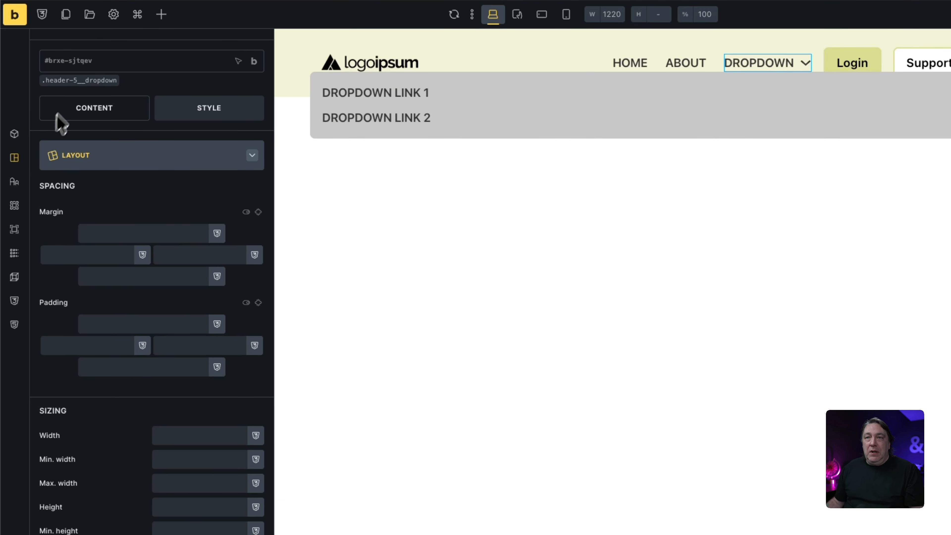
pyautogui.click(77, 81)
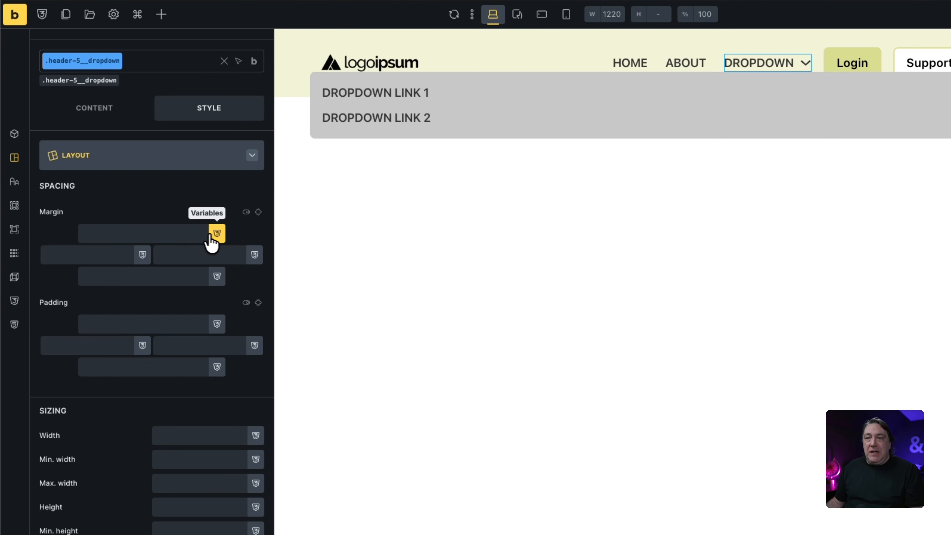
pyautogui.click(217, 233)
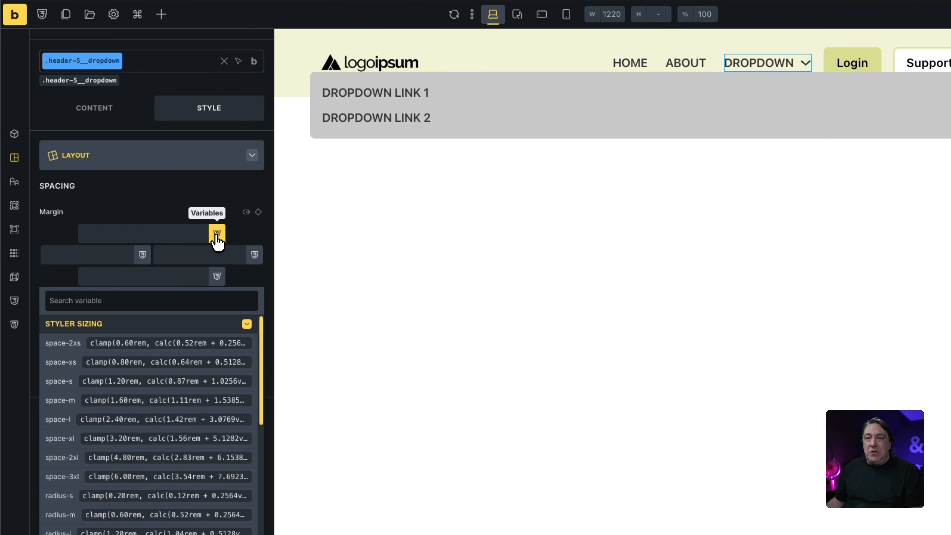
pyautogui.click(109, 388)
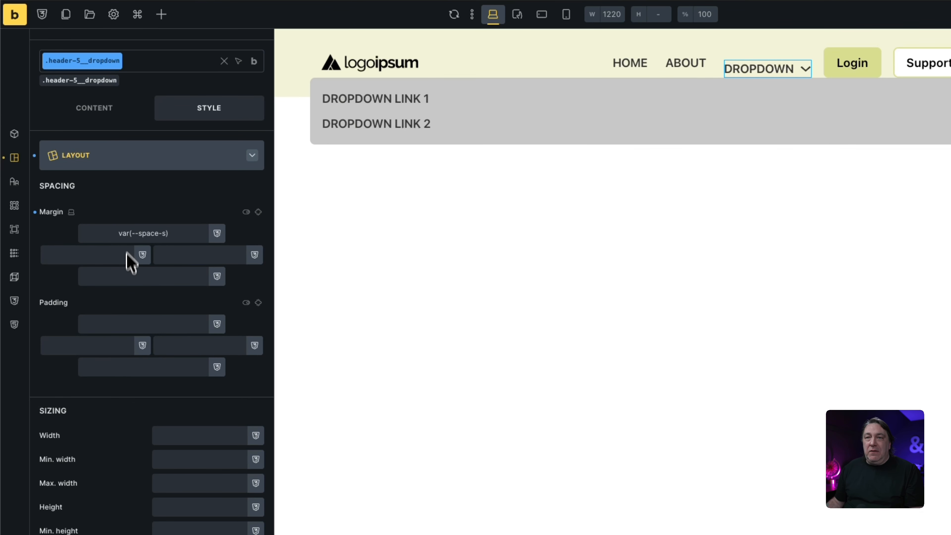
pyautogui.click(217, 233)
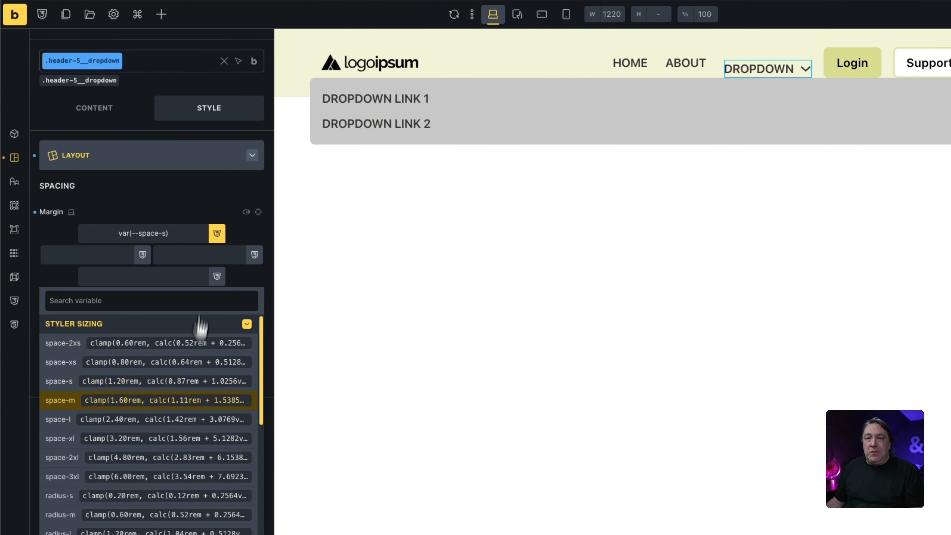
pyautogui.click(148, 402)
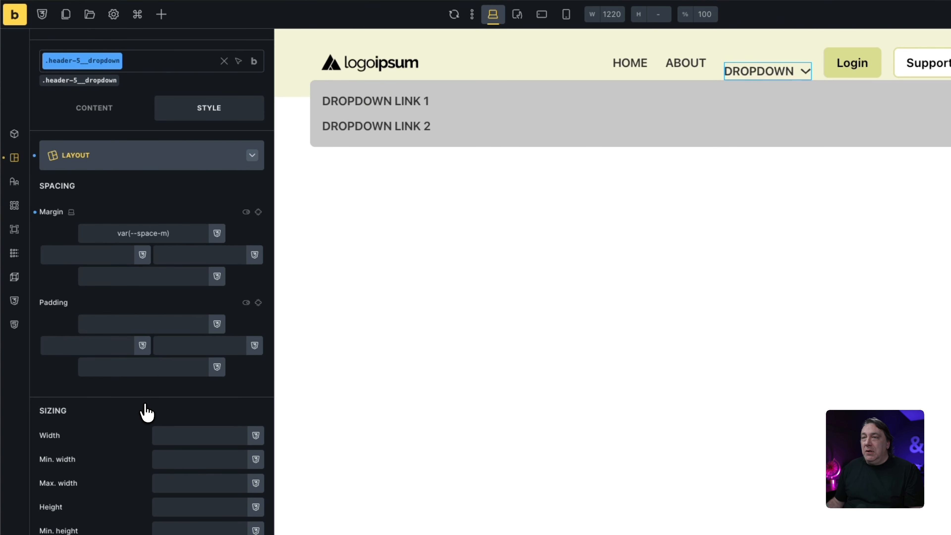
pyautogui.click(217, 235)
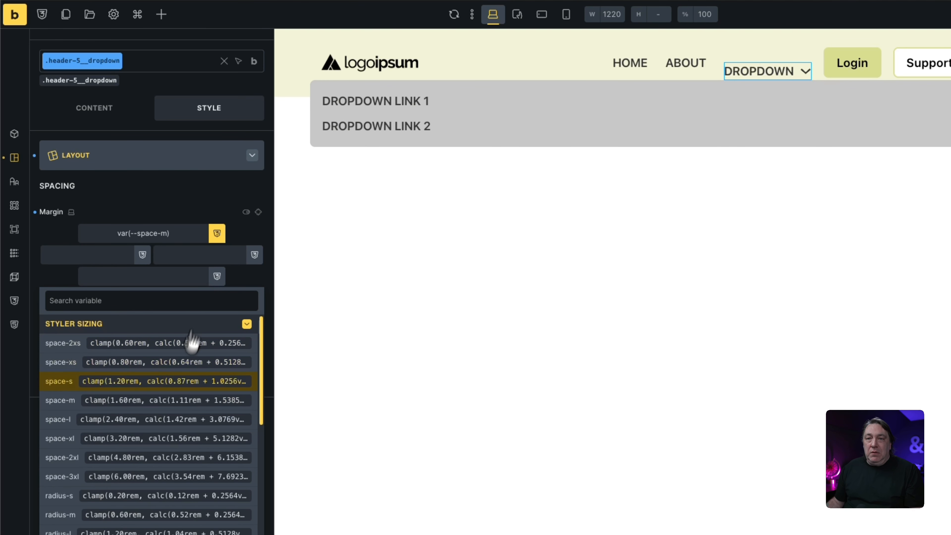
pyautogui.click(121, 419)
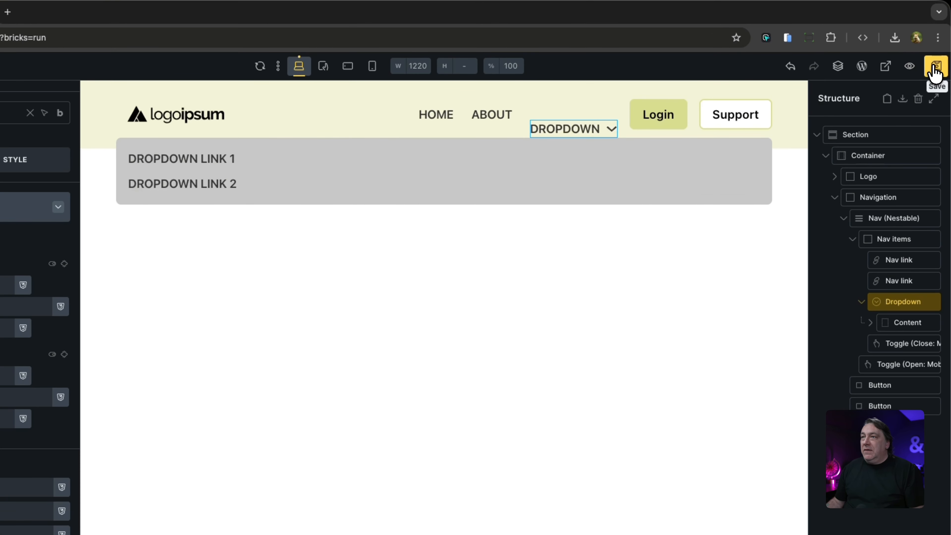
pyautogui.click(920, 97)
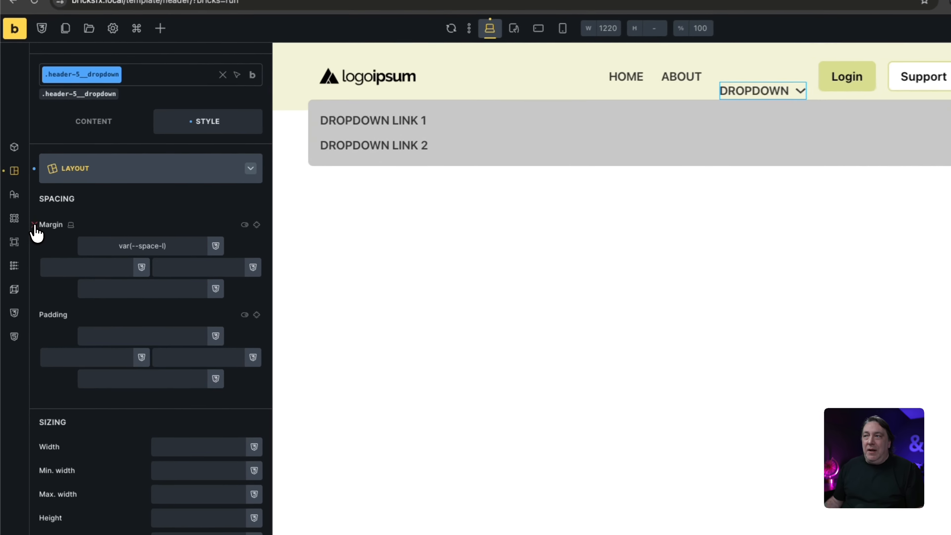
pyautogui.click(30, 220)
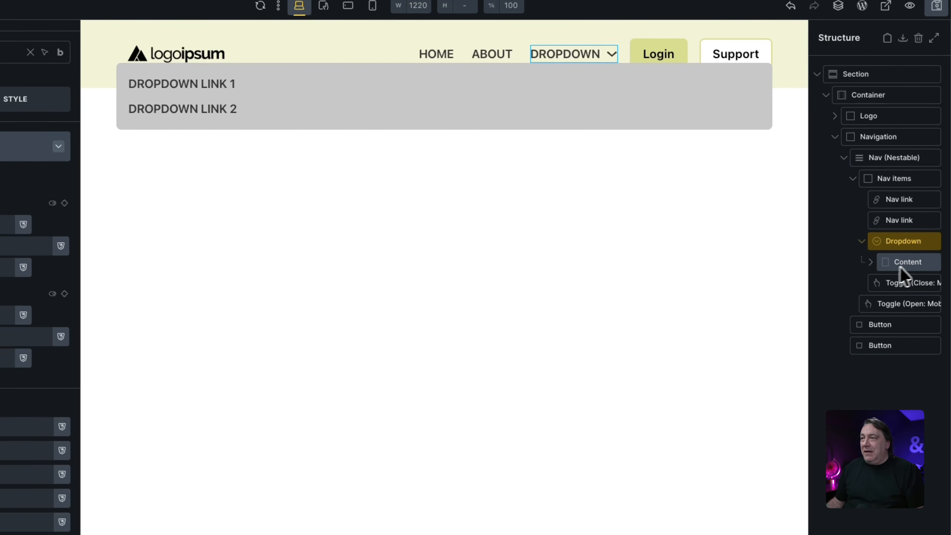
# Set the top margin of the dropdown's .header-5__content class to space-m after trying space-l
pyautogui.click(936, 271)
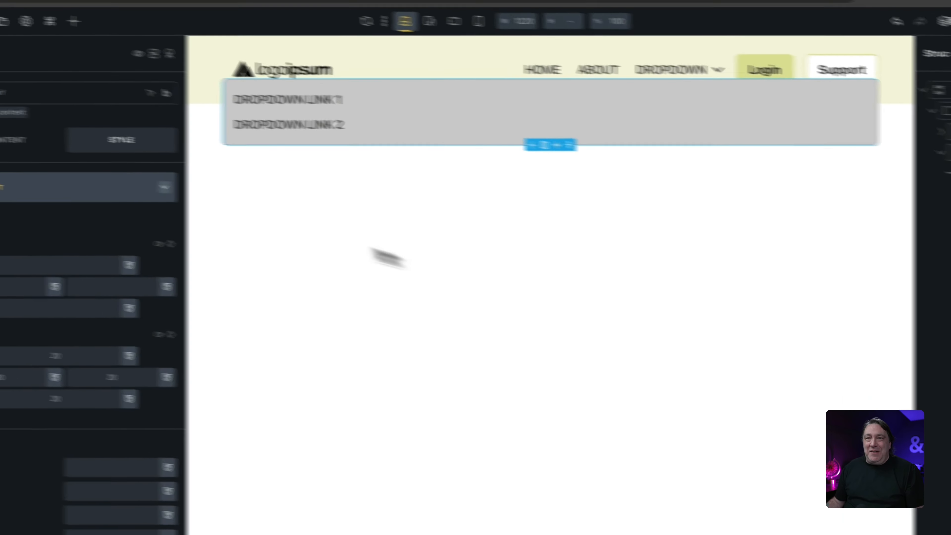
pyautogui.click(78, 99)
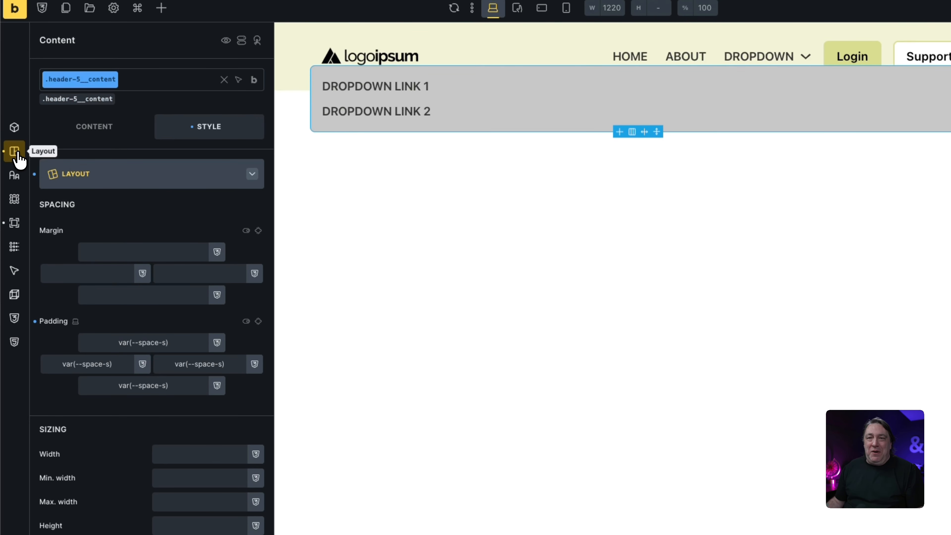
pyautogui.click(220, 253)
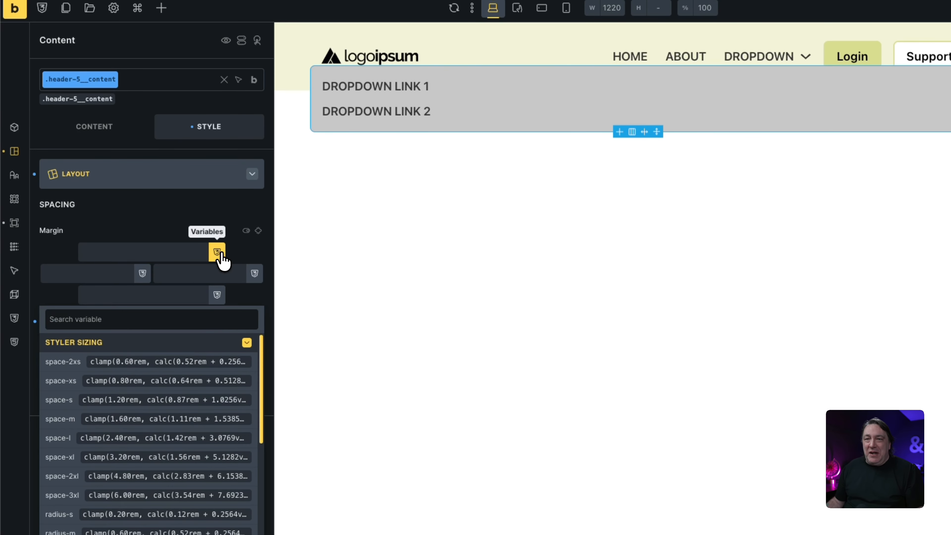
pyautogui.click(97, 453)
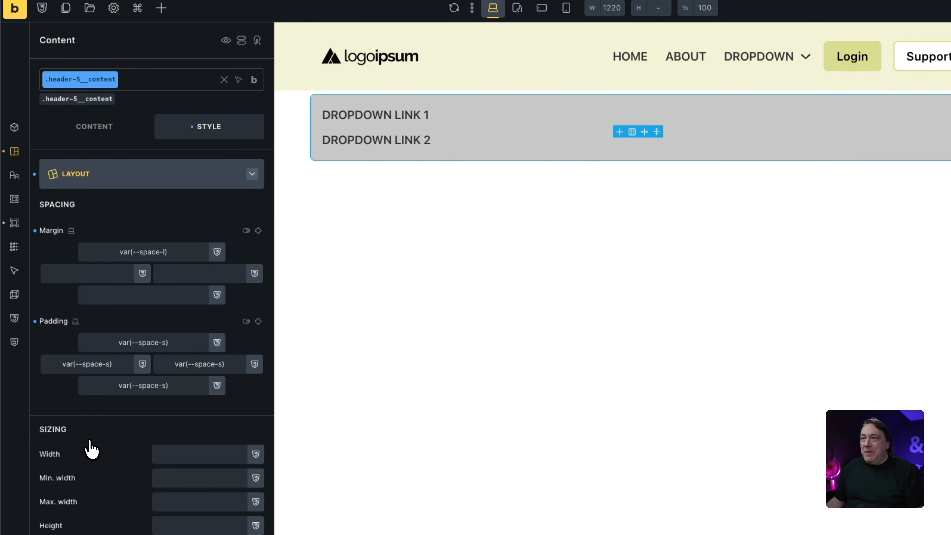
pyautogui.click(216, 251)
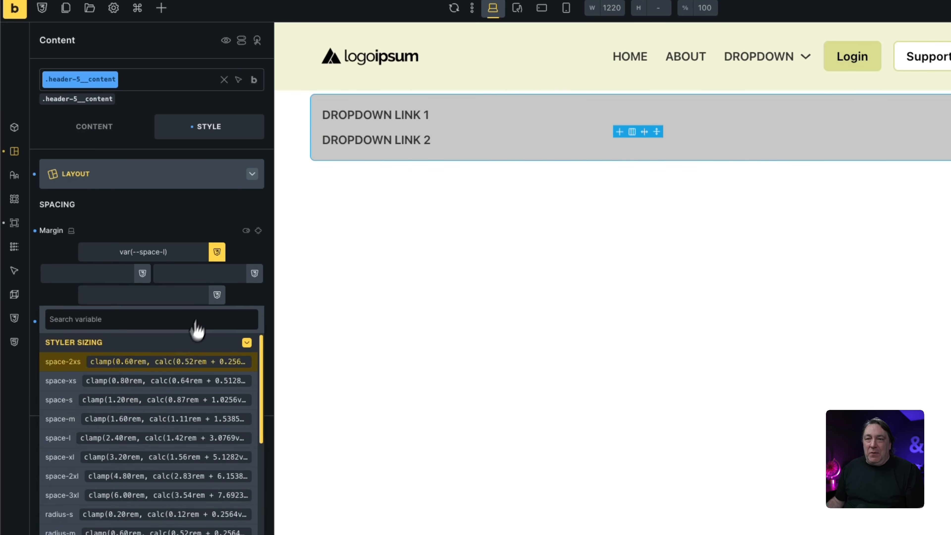
pyautogui.click(127, 419)
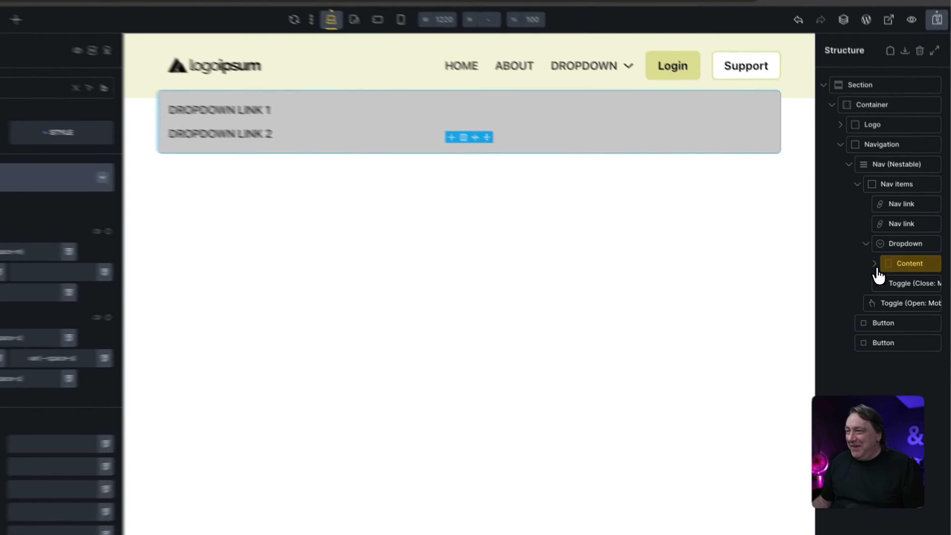
# Delete both nav links inside the dropdown's Content element
pyautogui.click(884, 268)
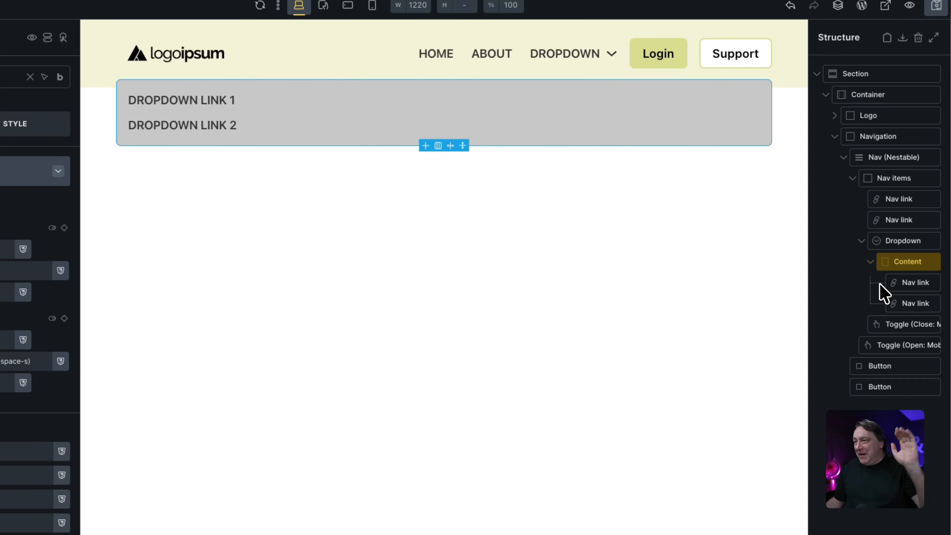
pyautogui.click(914, 288)
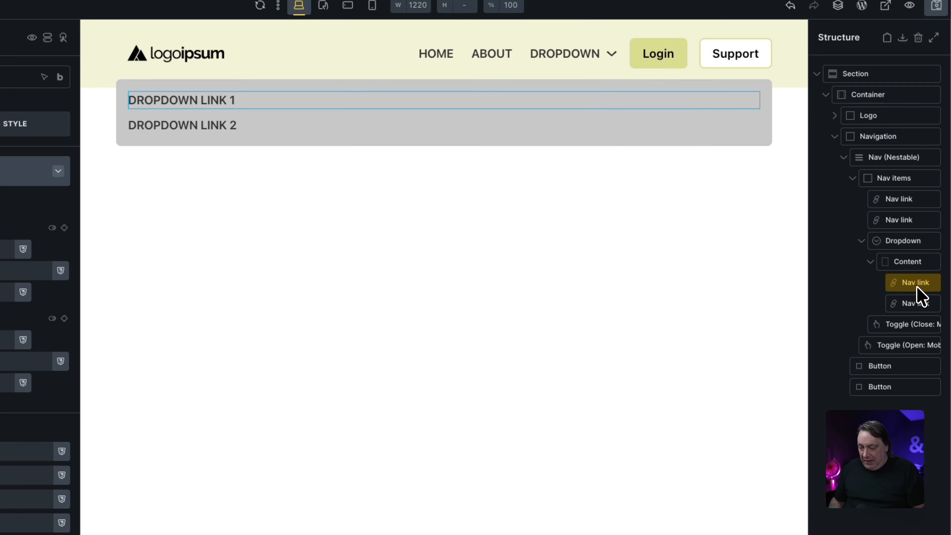
pyautogui.press('BackSpace')
pyautogui.press('BackSpace')
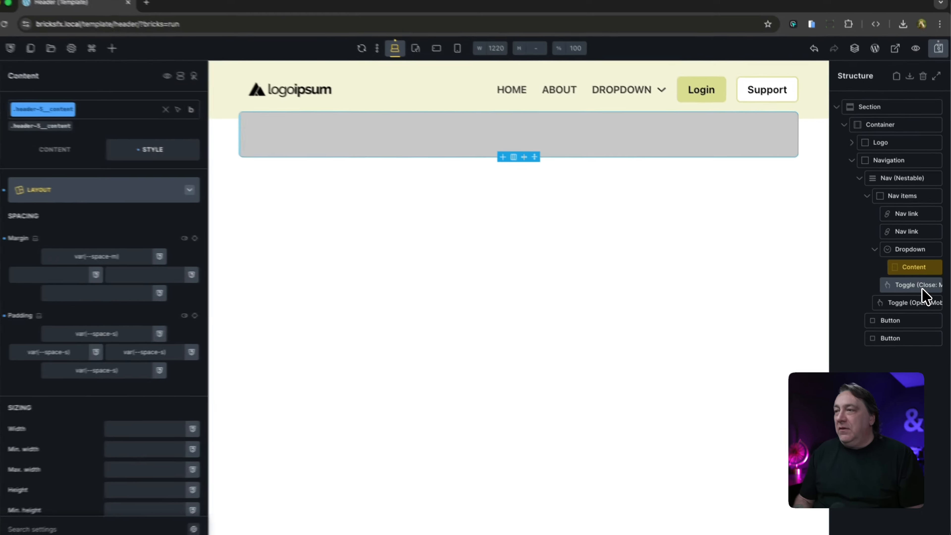
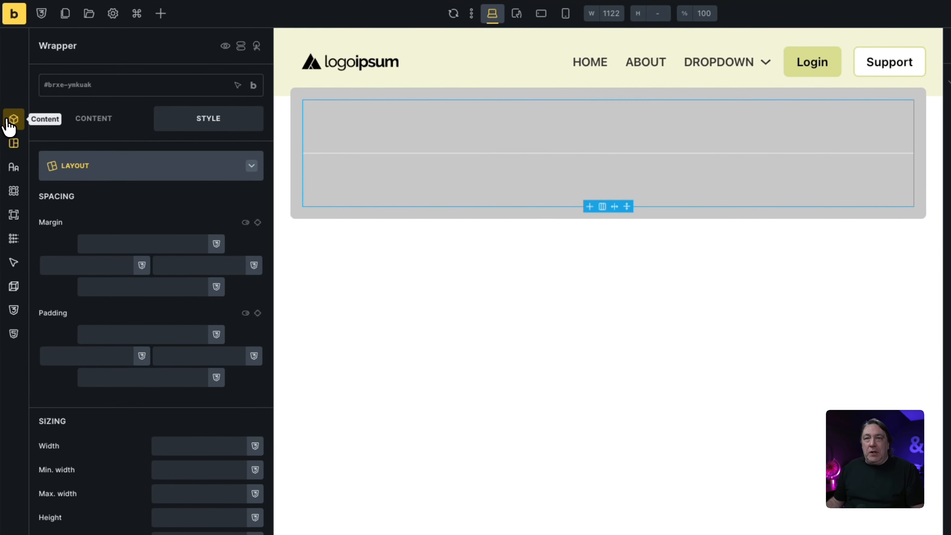
# Set the Wrapper block's display to grid with grid-4 as its template columns and space-m as its gap
pyautogui.click(8, 122)
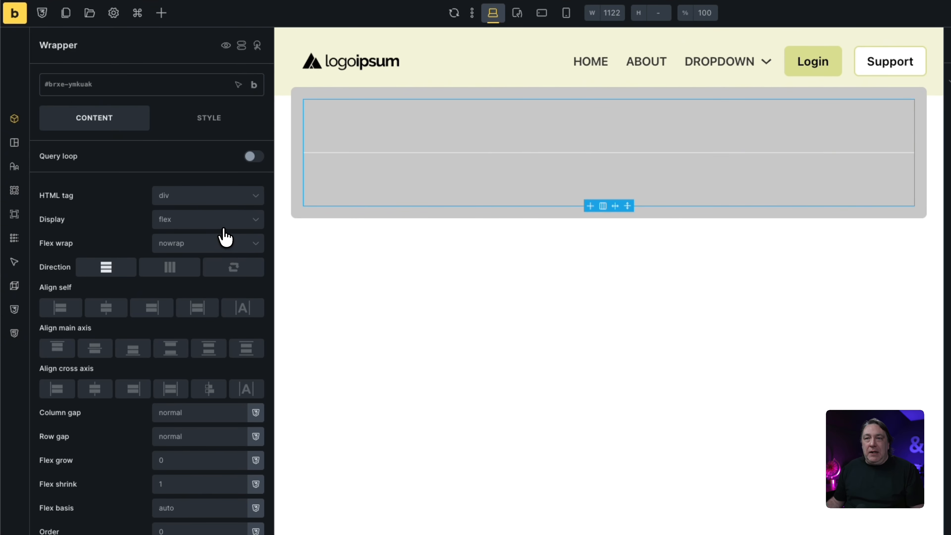
pyautogui.click(214, 221)
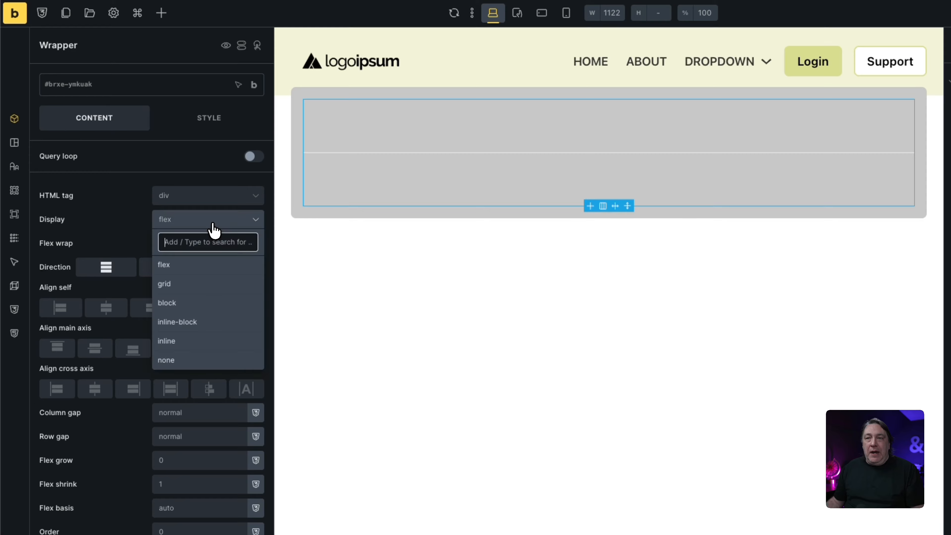
pyautogui.click(211, 284)
pyautogui.click(256, 285)
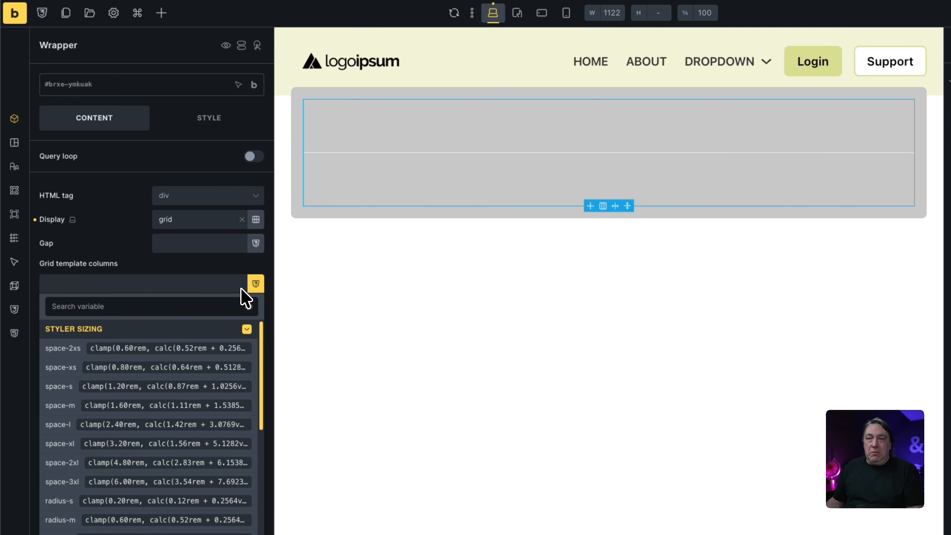
pyautogui.click(186, 305)
pyautogui.write('grod')
pyautogui.press('BackSpace')
pyautogui.press('BackSpace')
pyautogui.write('id')
pyautogui.click(77, 407)
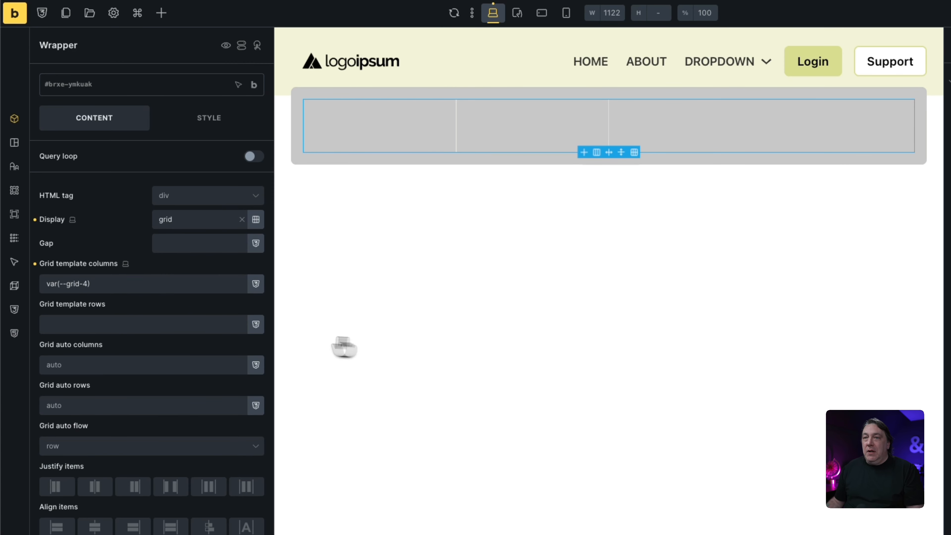
pyautogui.click(255, 244)
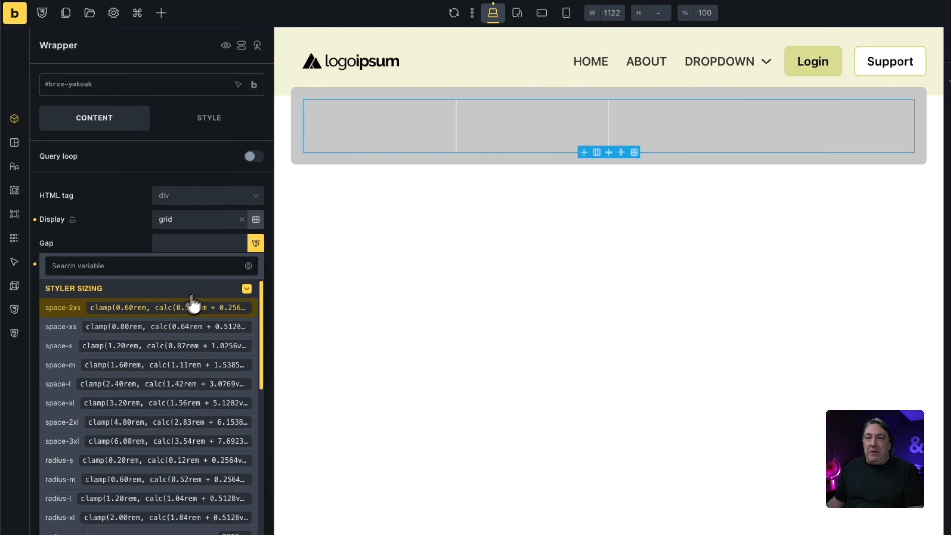
pyautogui.click(148, 365)
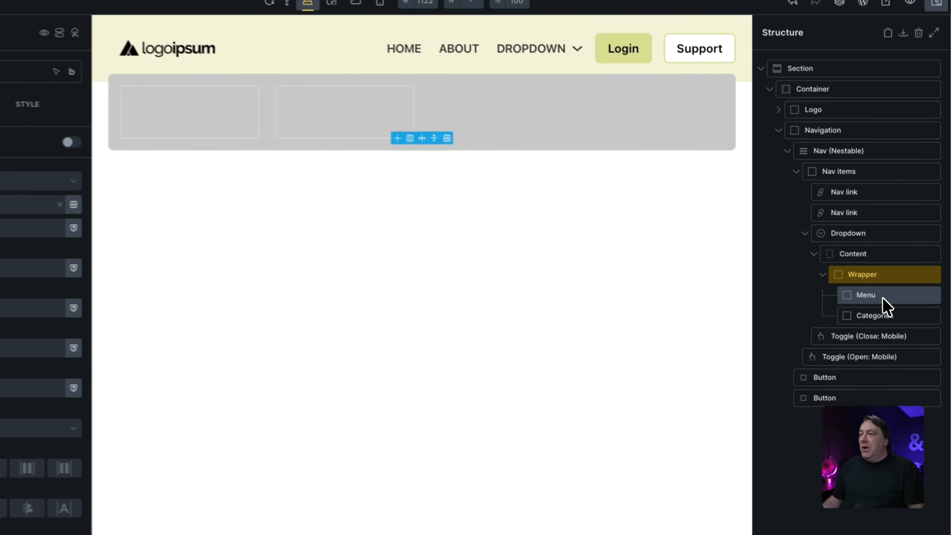
# Add a Basic Text element inside the Menu block and set its text to "Mens"
pyautogui.doubleClick(893, 305)
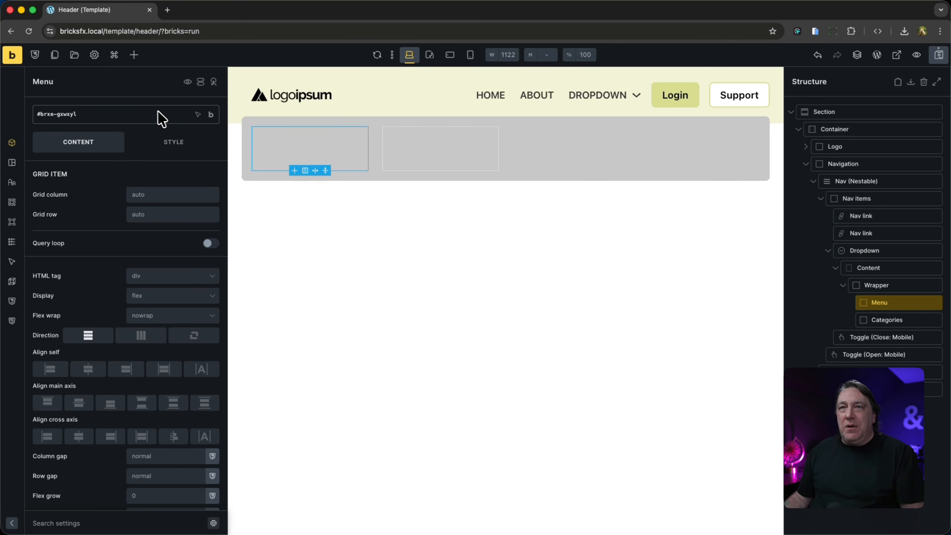
pyautogui.click(133, 54)
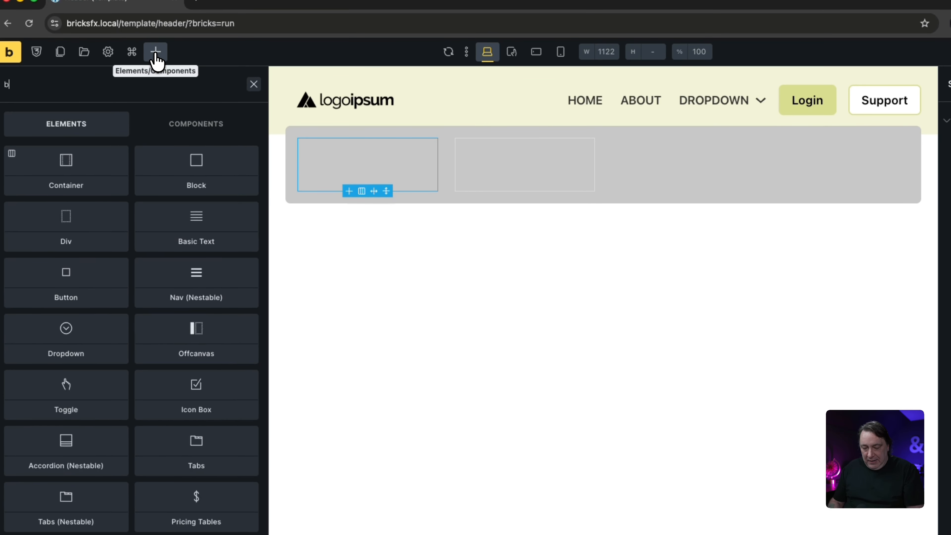
pyautogui.write('bas')
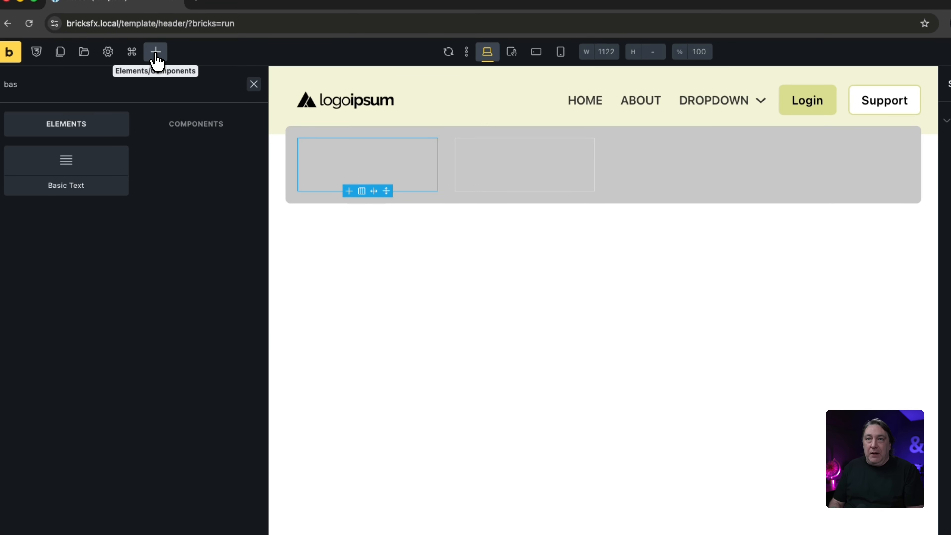
pyautogui.click(72, 166)
pyautogui.click(904, 314)
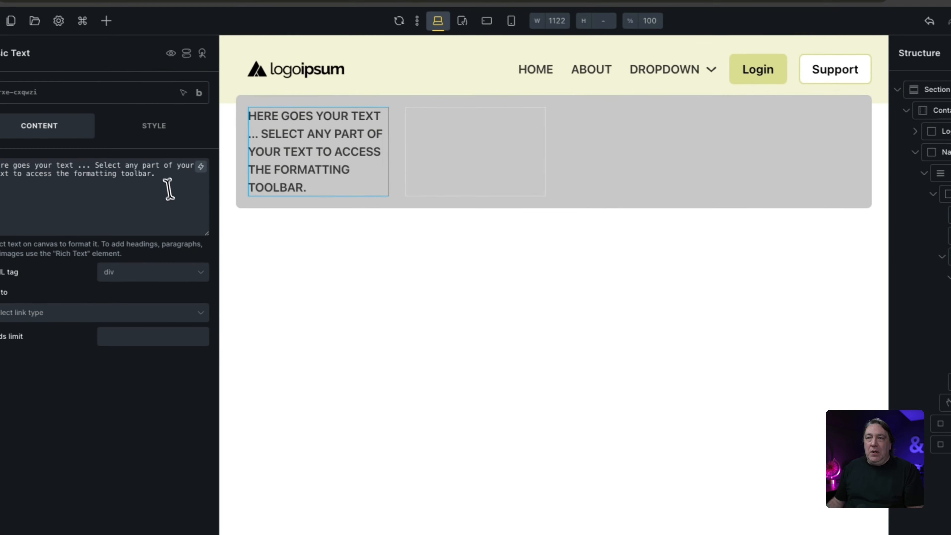
pyautogui.tripleClick(167, 183)
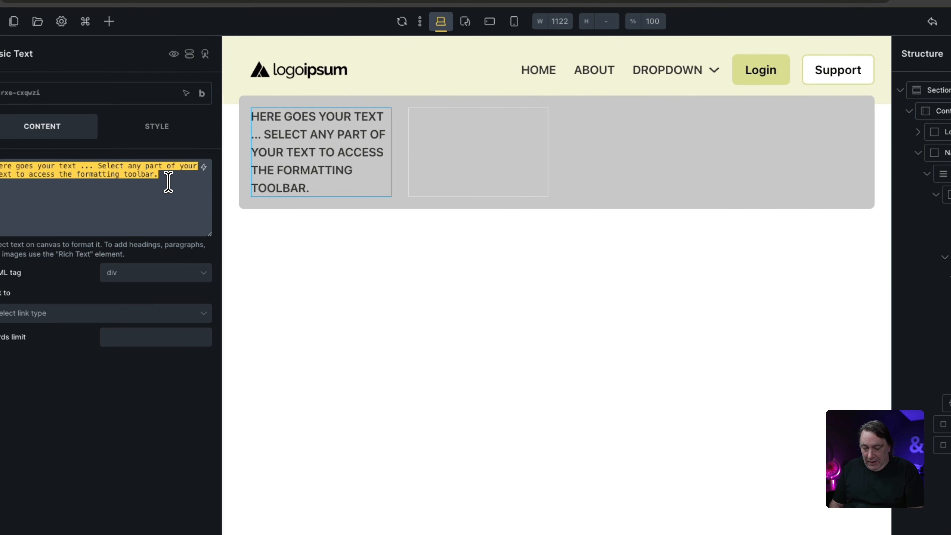
pyautogui.write('Mens')
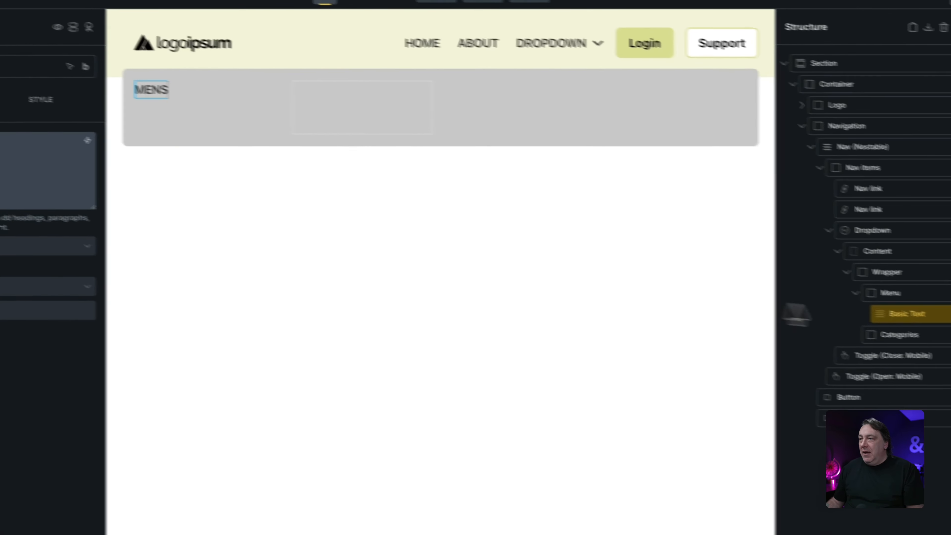
# Duplicate the Mens text element twice and change the copies' texts to "Womens" and "Children"
pyautogui.click(899, 314)
pyautogui.press('super+d')
pyautogui.press('super+d')
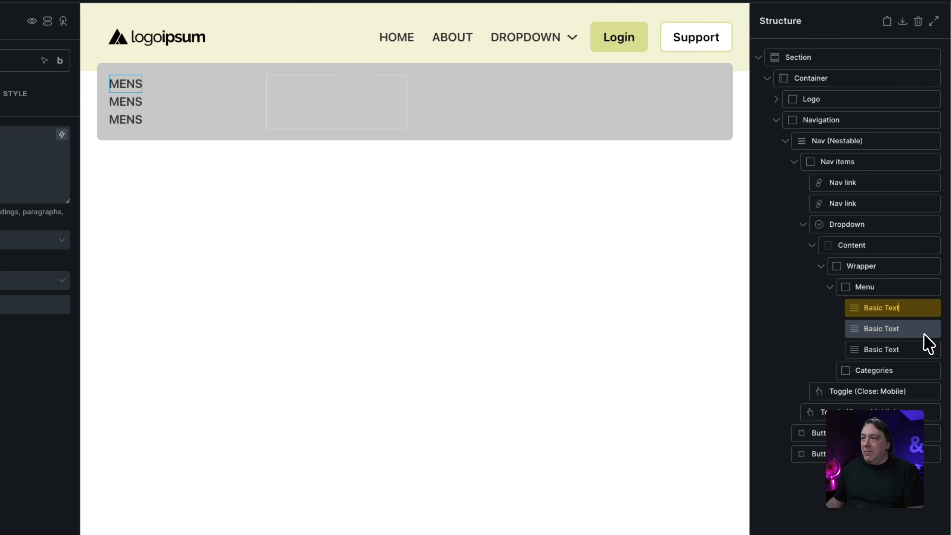
pyautogui.click(913, 334)
pyautogui.tripleClick(150, 173)
pyautogui.write('Womens')
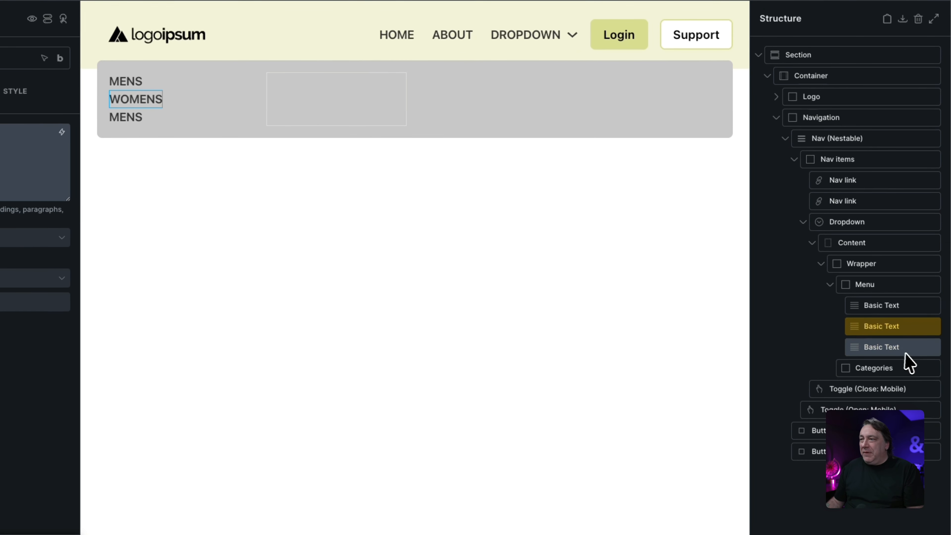
pyautogui.click(898, 348)
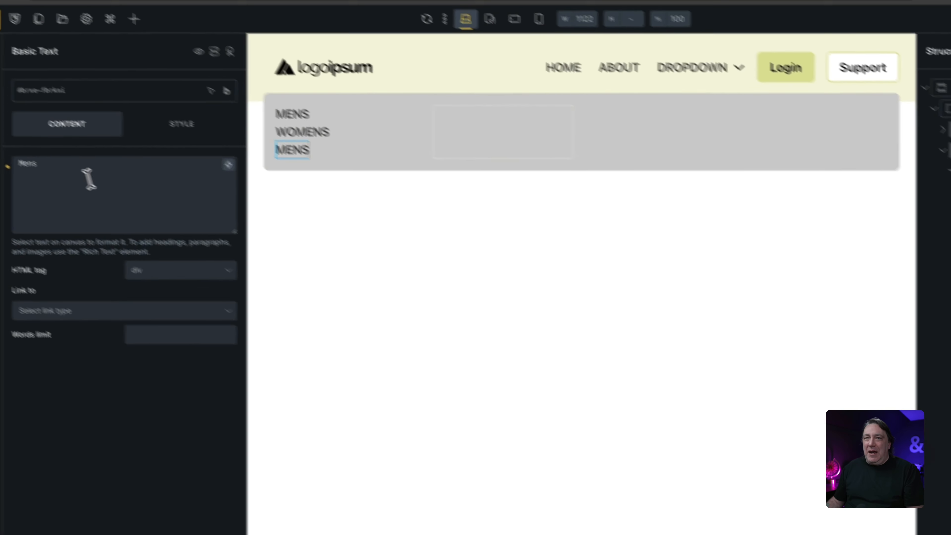
pyautogui.tripleClick(106, 196)
pyautogui.write('Children')
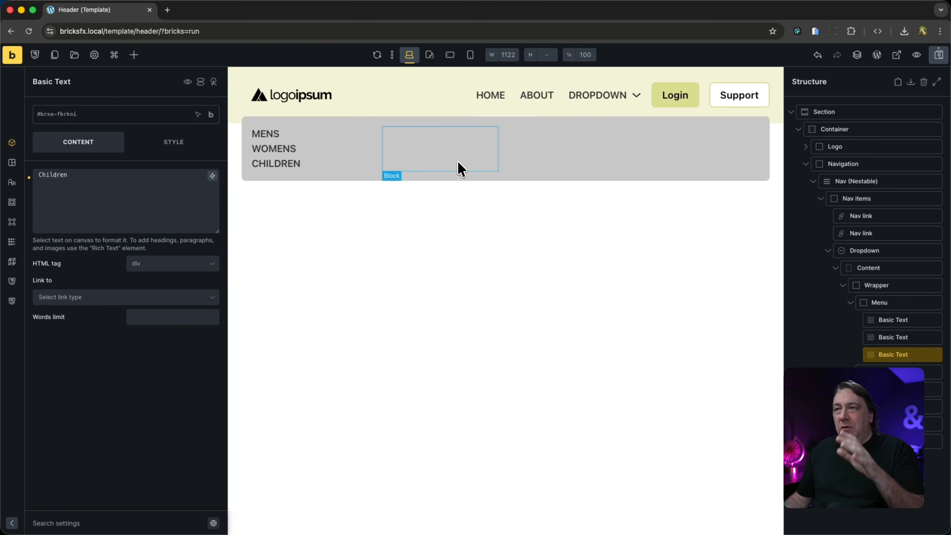
# Collapse the Menu block in the structure and add an Image element inside the Categories block
pyautogui.click(461, 168)
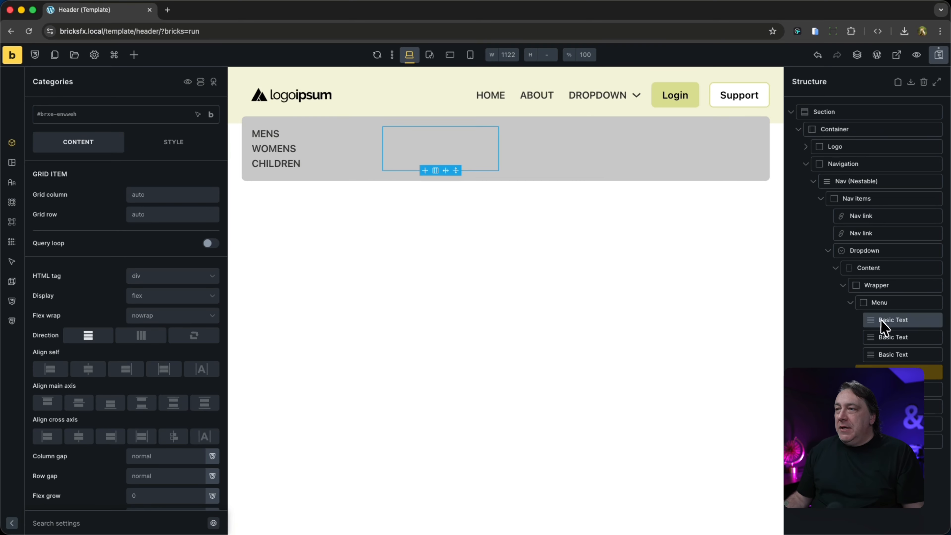
pyautogui.click(851, 302)
pyautogui.click(861, 304)
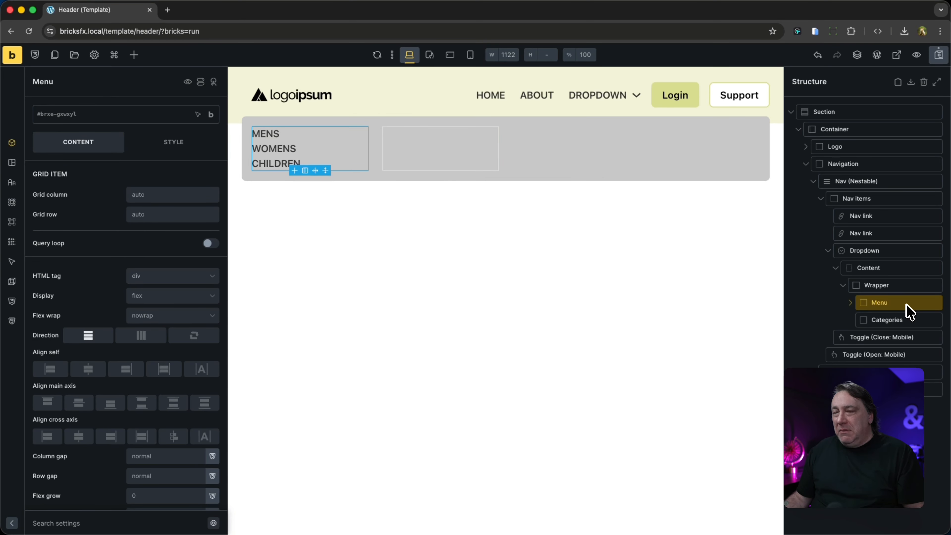
pyautogui.click(913, 321)
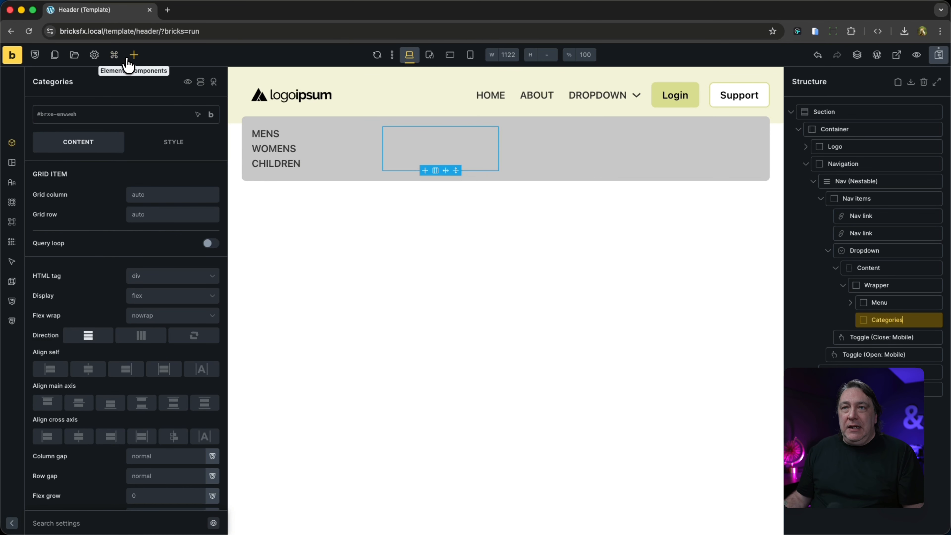
pyautogui.click(134, 56)
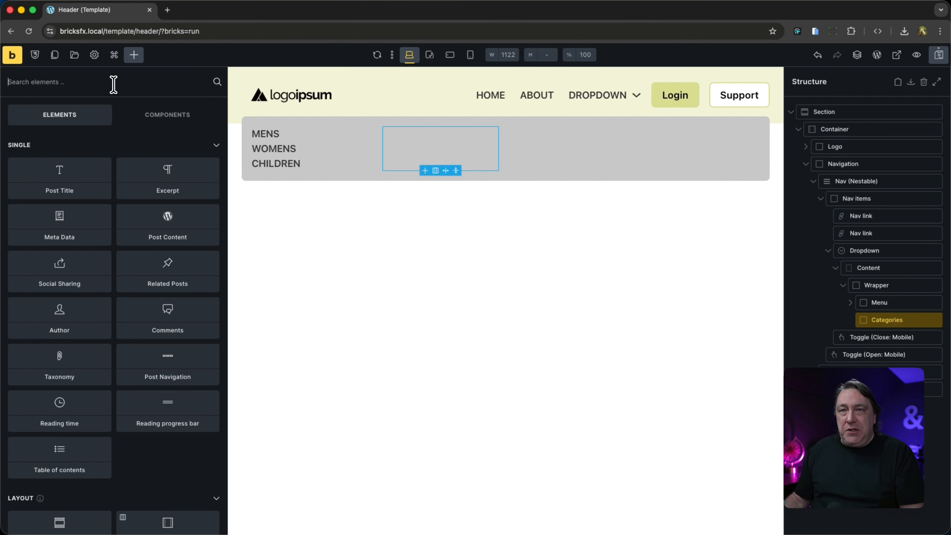
pyautogui.write('ima')
pyautogui.press('Down')
pyautogui.press('Return')
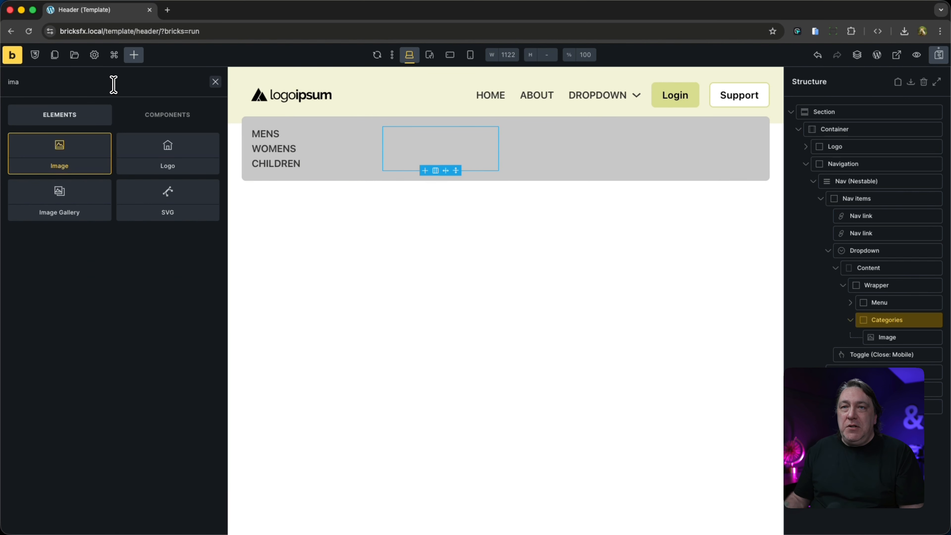
# Add two Basic Text elements below the image in the Categories block
pyautogui.doubleClick(39, 80)
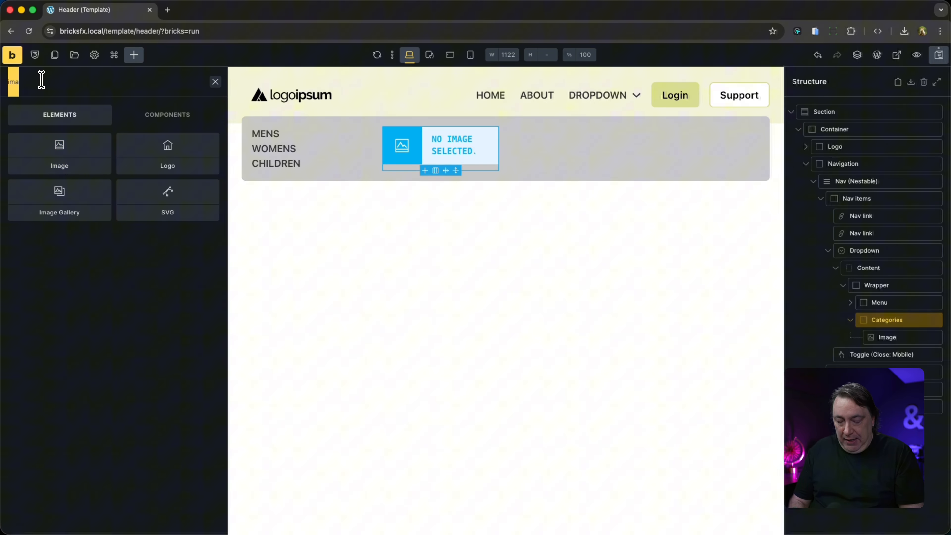
pyautogui.write('basi')
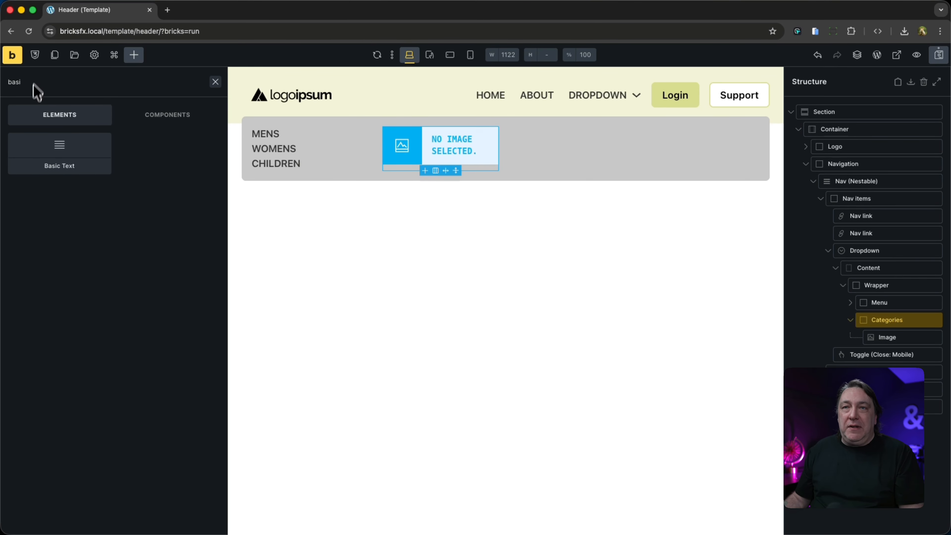
pyautogui.click(66, 154)
pyautogui.click(66, 155)
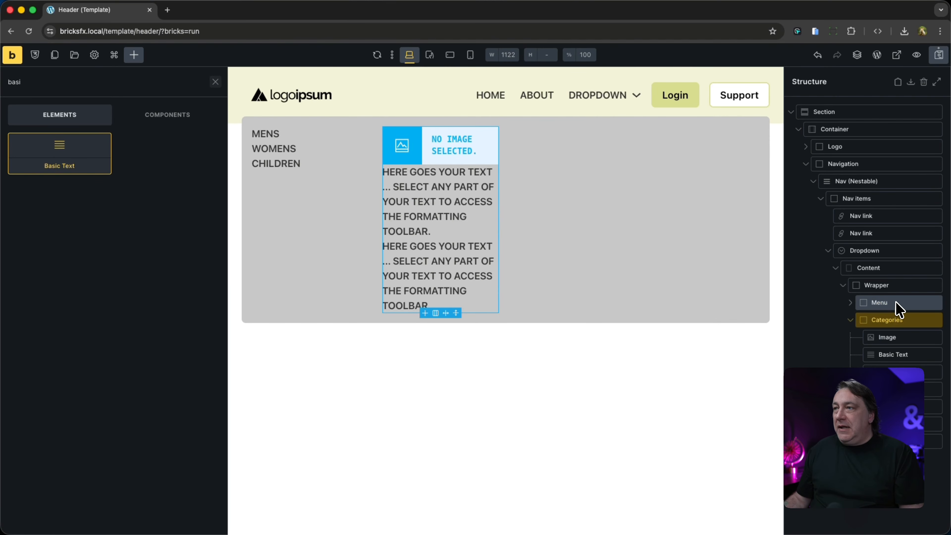
pyautogui.click(909, 337)
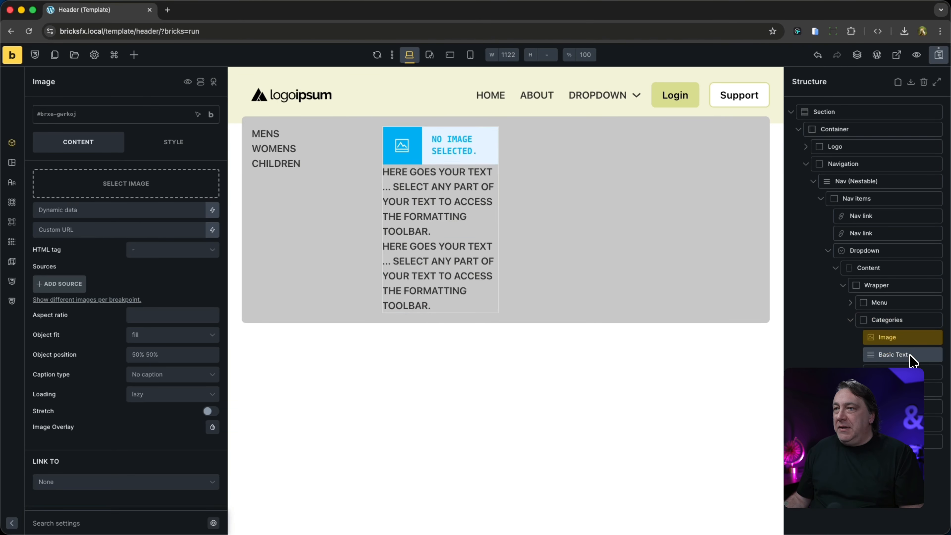
# Set the font size of the second Basic Text in the Categories block to the text-s variable
pyautogui.click(909, 356)
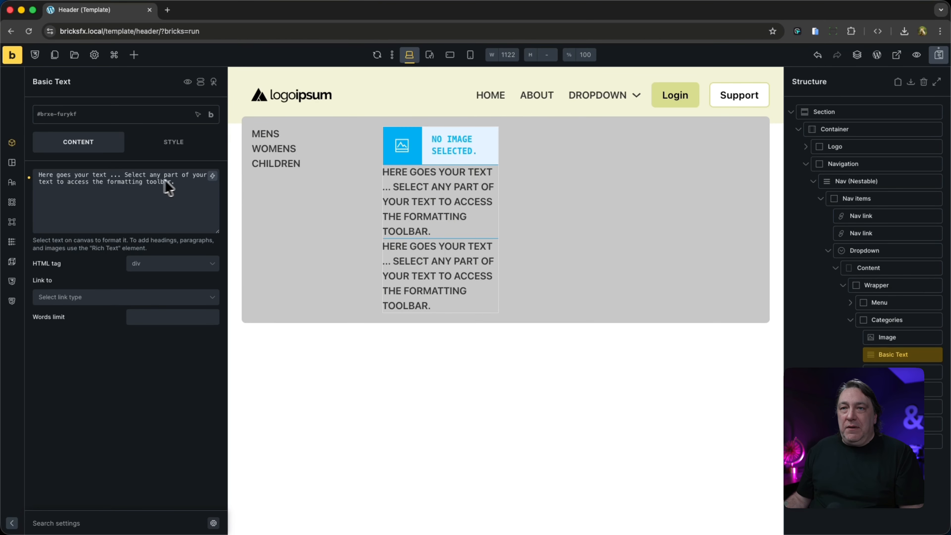
pyautogui.click(418, 264)
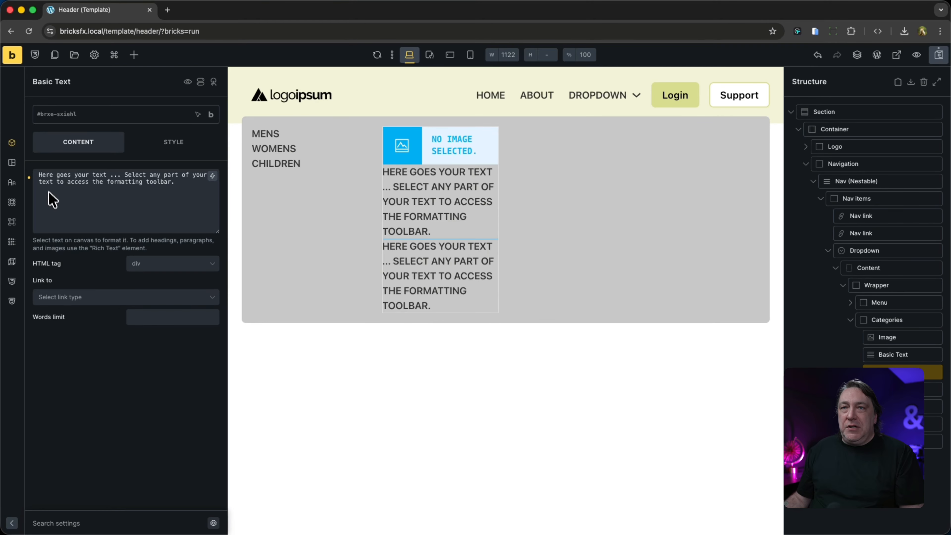
pyautogui.click(12, 182)
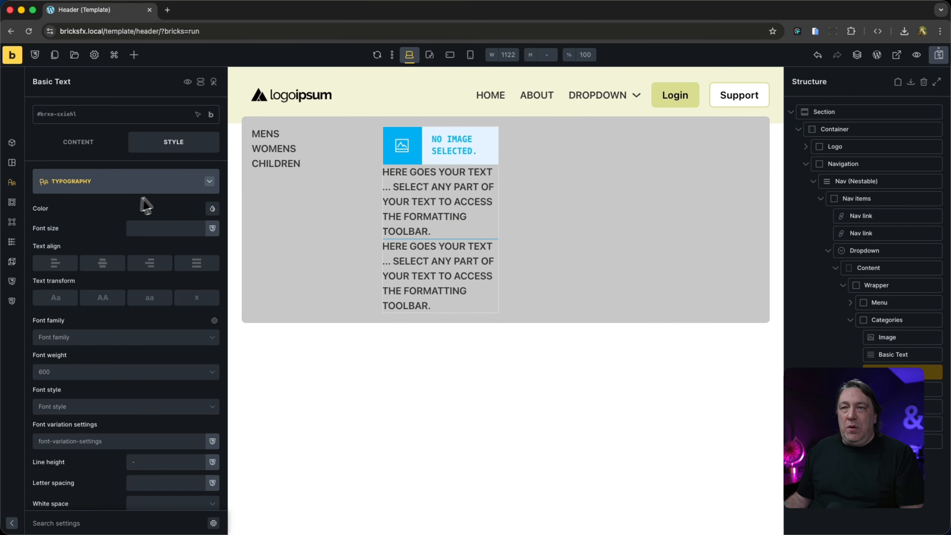
pyautogui.click(212, 228)
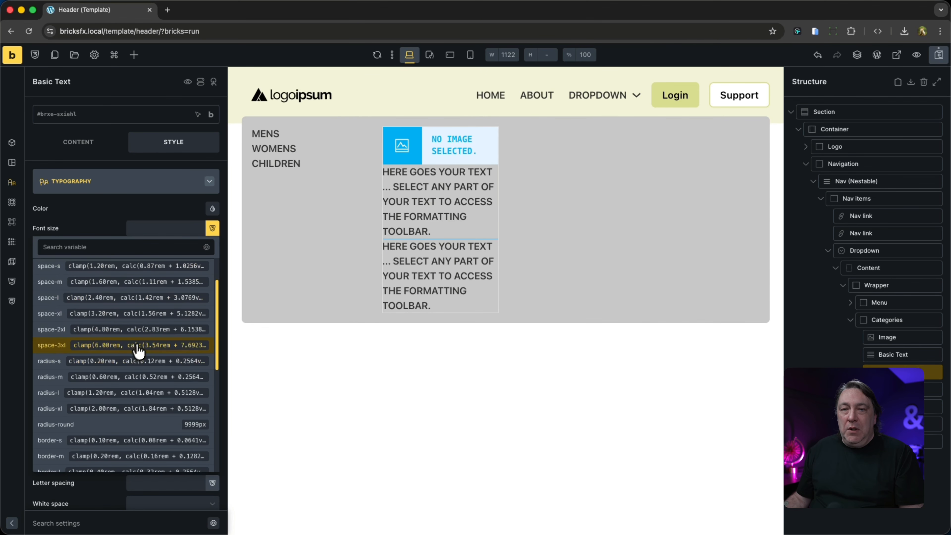
pyautogui.scroll(-5, 135, 350)
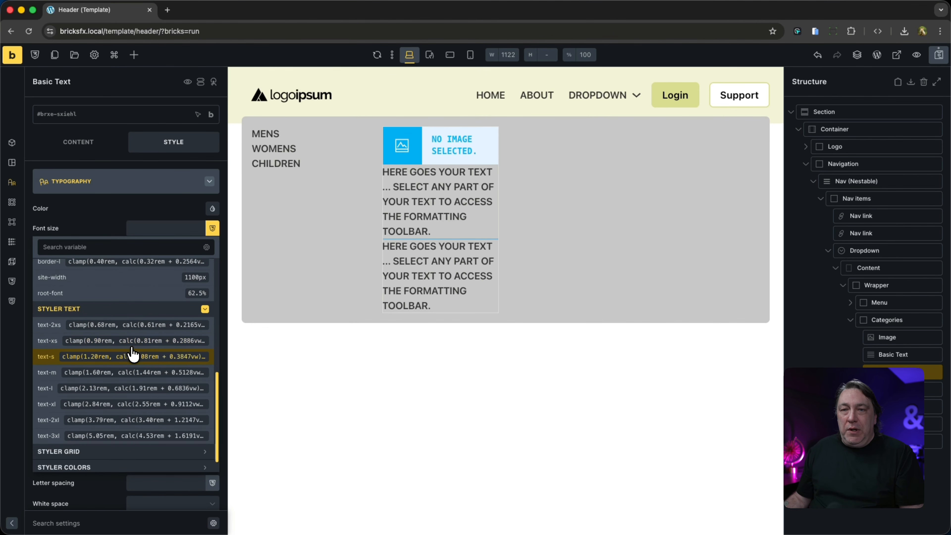
pyautogui.click(48, 361)
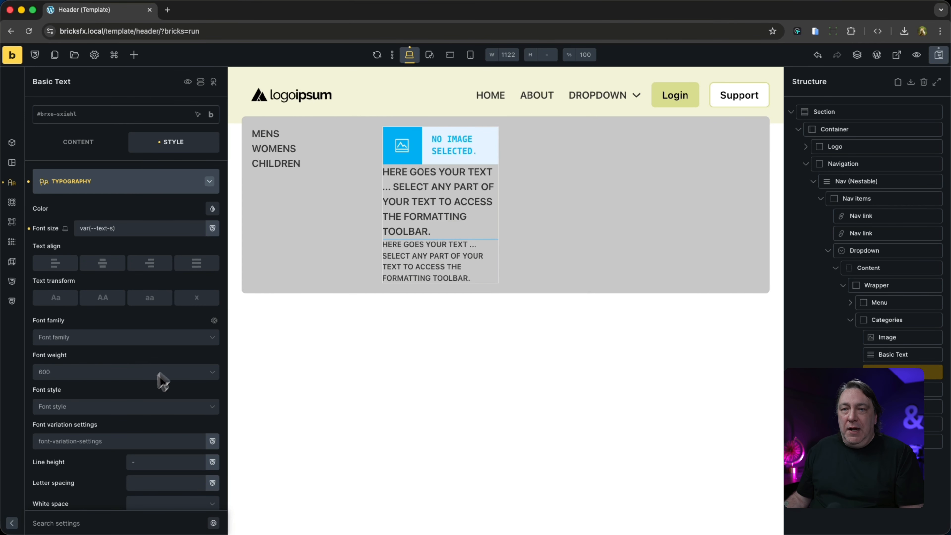
# Set the second Basic Text's font weight to 400 and its line height to 1
pyautogui.click(118, 372)
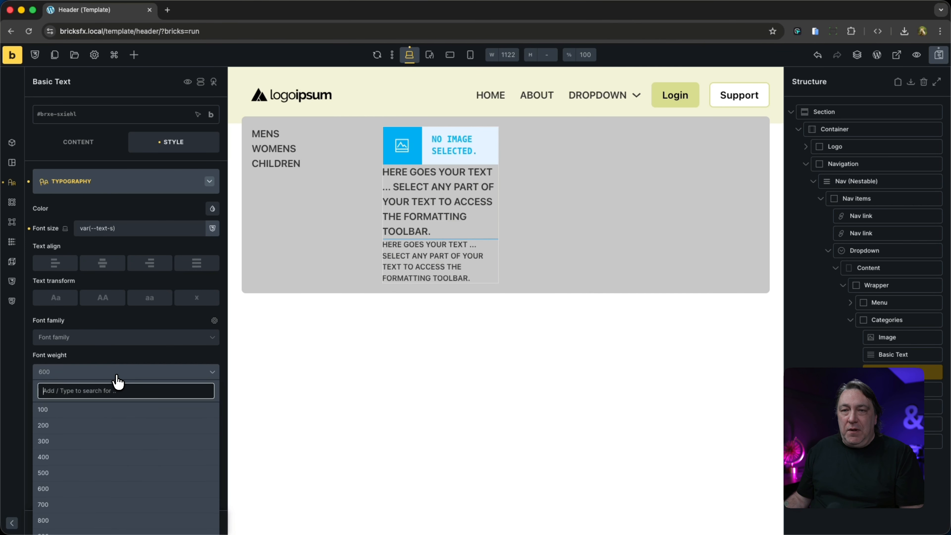
pyautogui.click(97, 458)
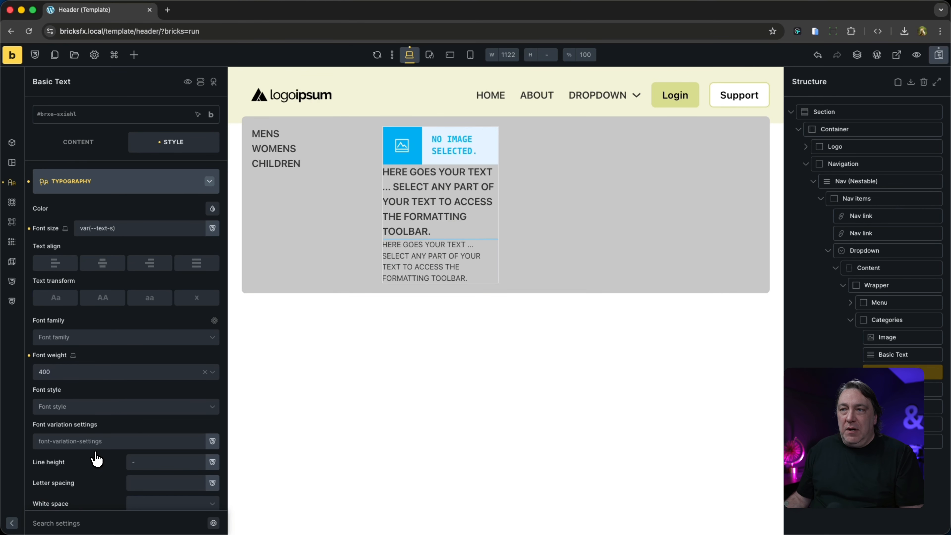
pyautogui.click(155, 462)
pyautogui.write('1')
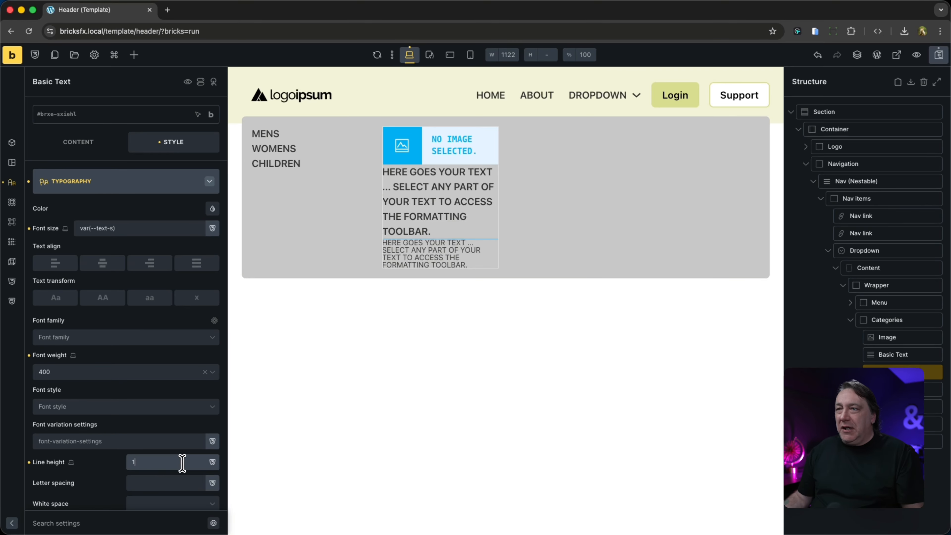
# Set the line height of the first Basic Text in the Categories block to 1
pyautogui.click(903, 357)
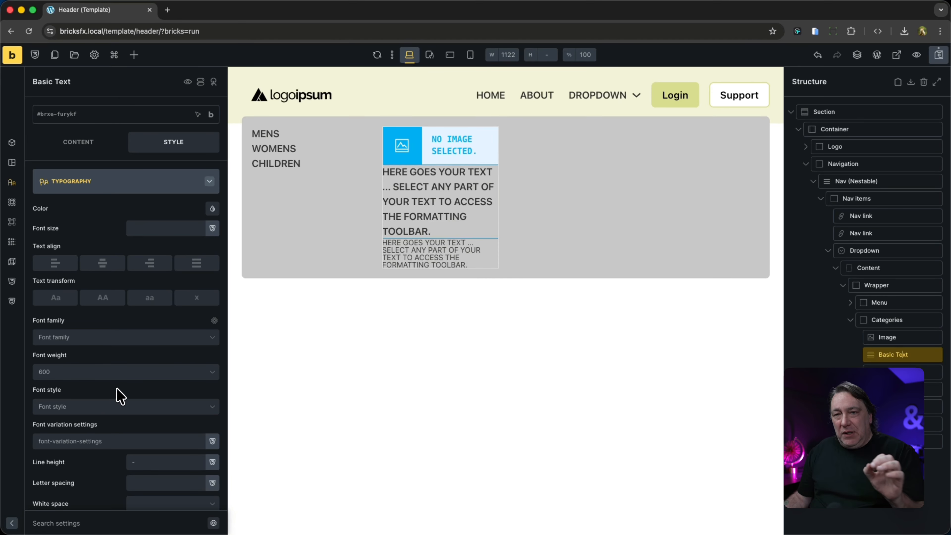
pyautogui.click(147, 464)
pyautogui.write('1')
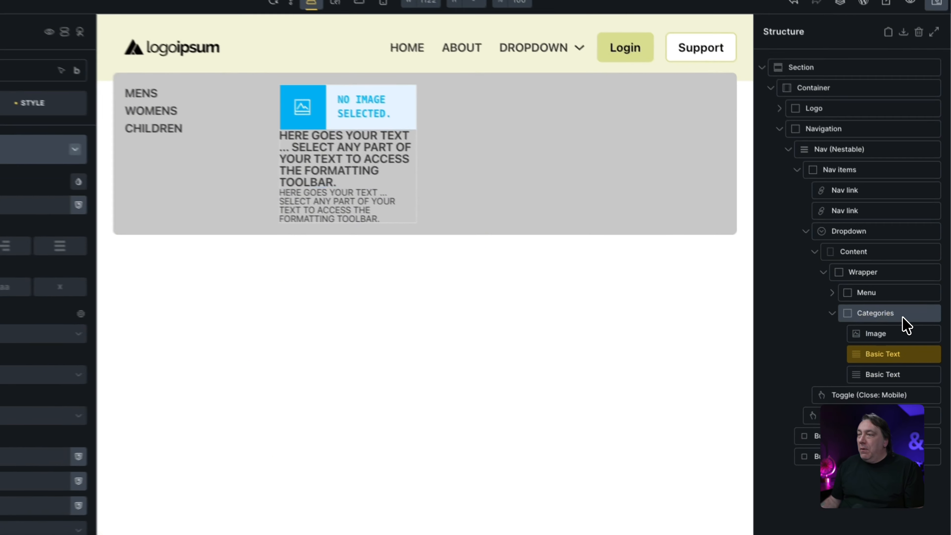
# Set the Categories block's row gap to the space-s variable
pyautogui.click(902, 318)
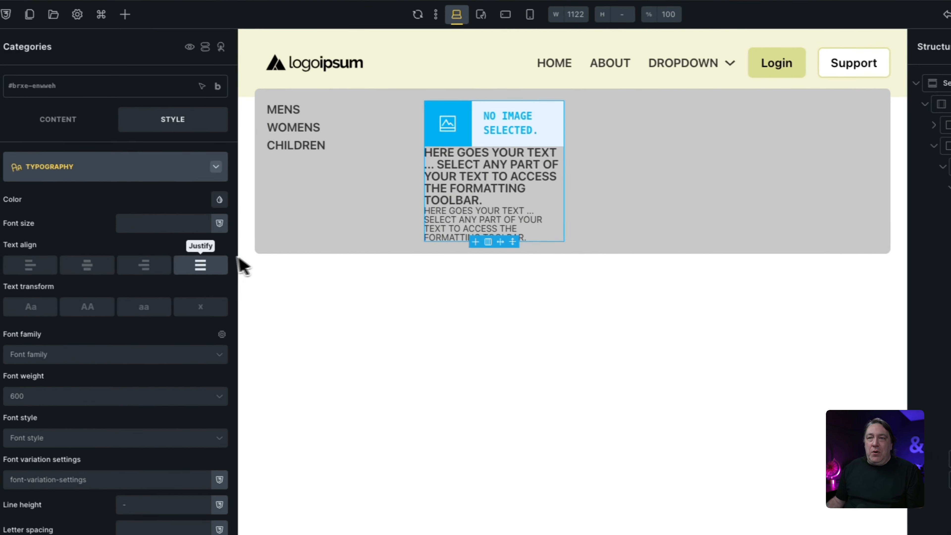
pyautogui.click(58, 119)
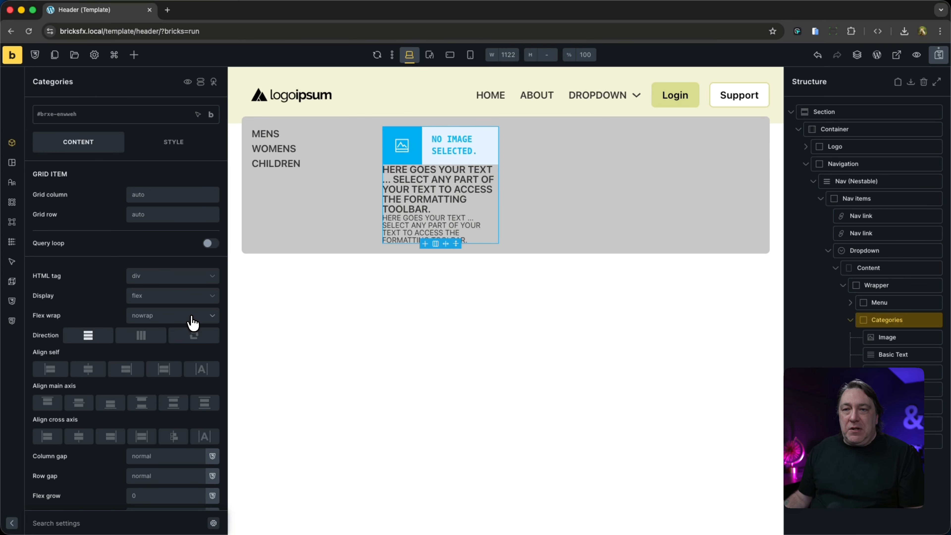
pyautogui.click(212, 476)
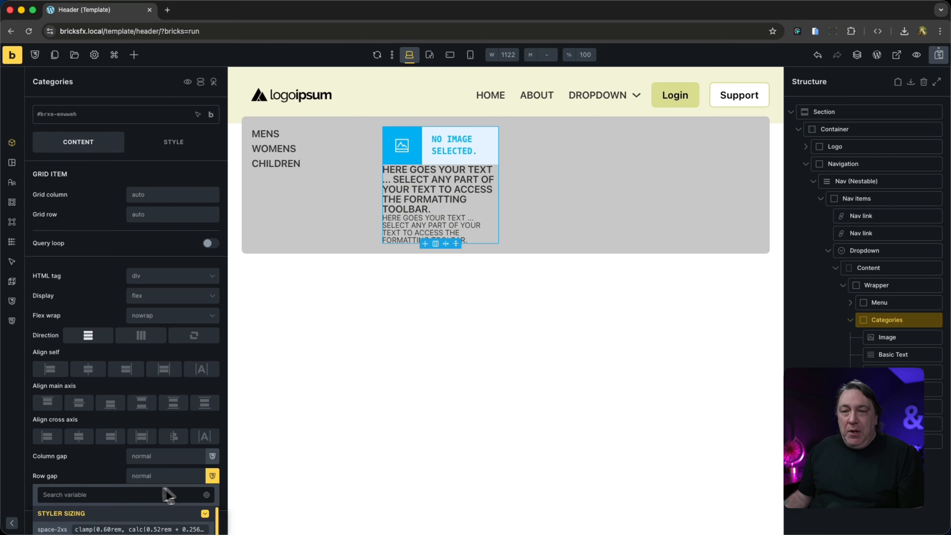
pyautogui.scroll(-3, 164, 491)
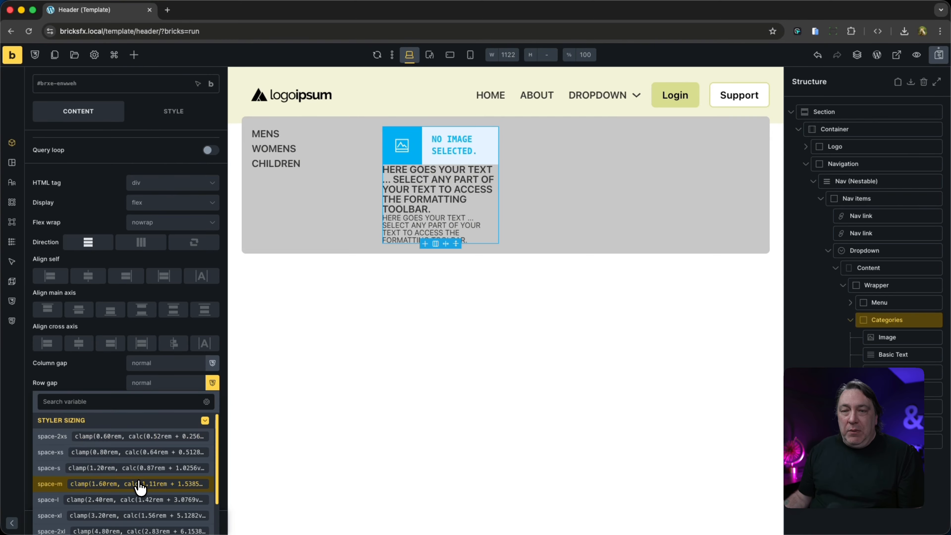
pyautogui.click(97, 480)
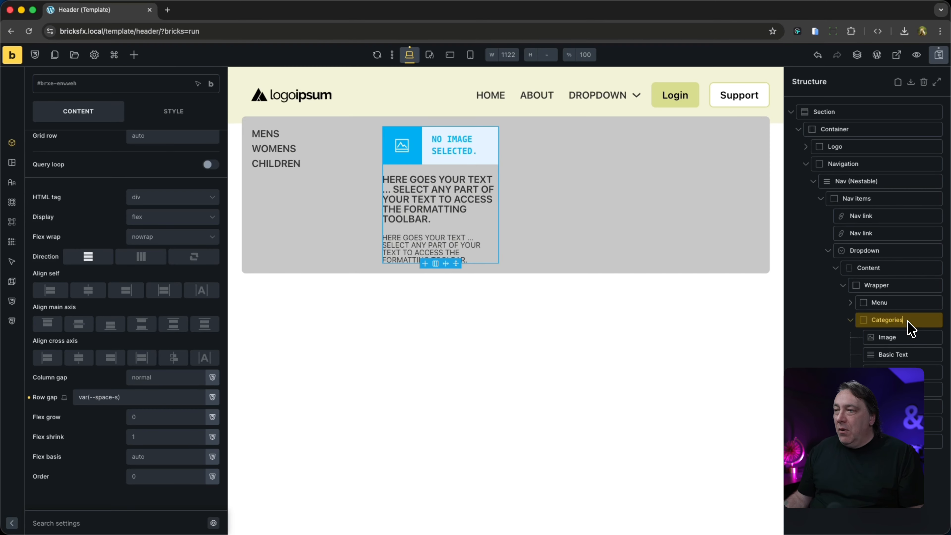
# Enable the query loop on the Categories block and set its query type to Terms
pyautogui.doubleClick(898, 321)
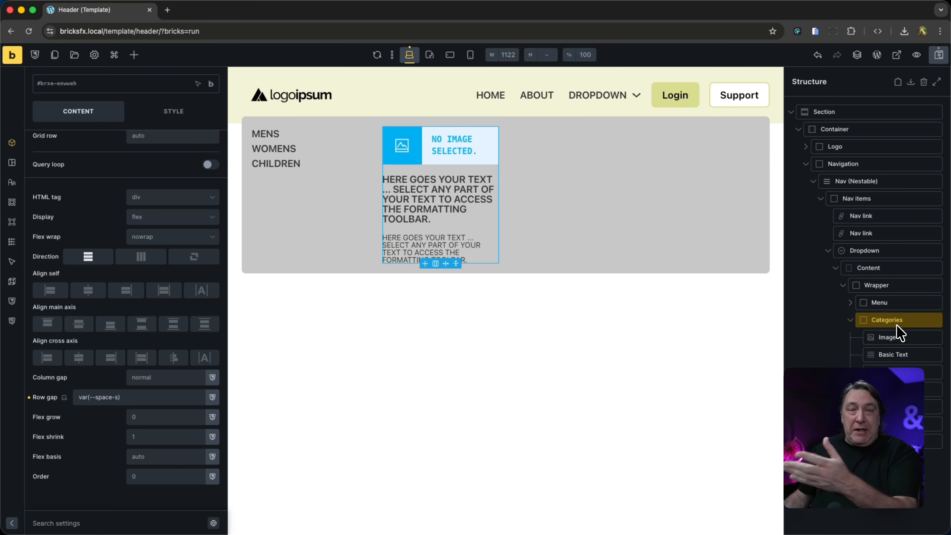
pyautogui.doubleClick(883, 325)
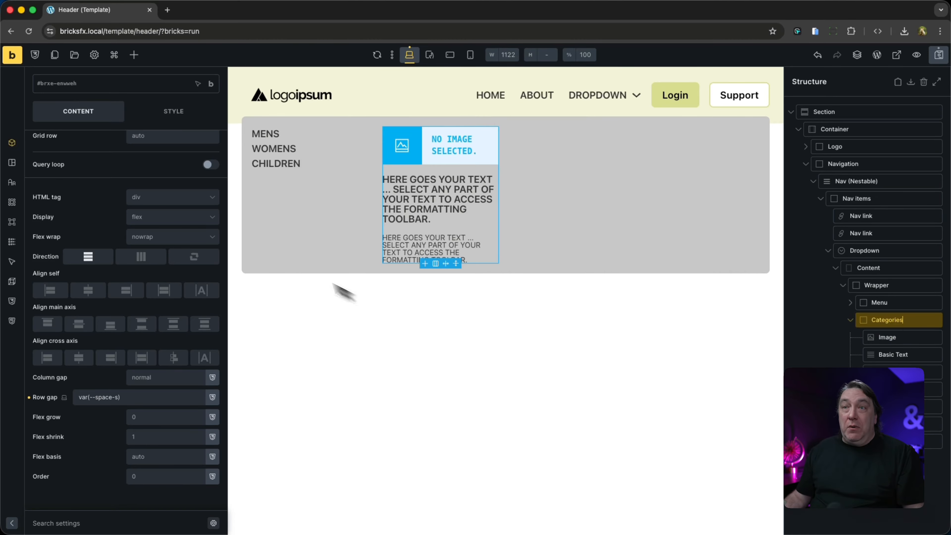
pyautogui.click(211, 165)
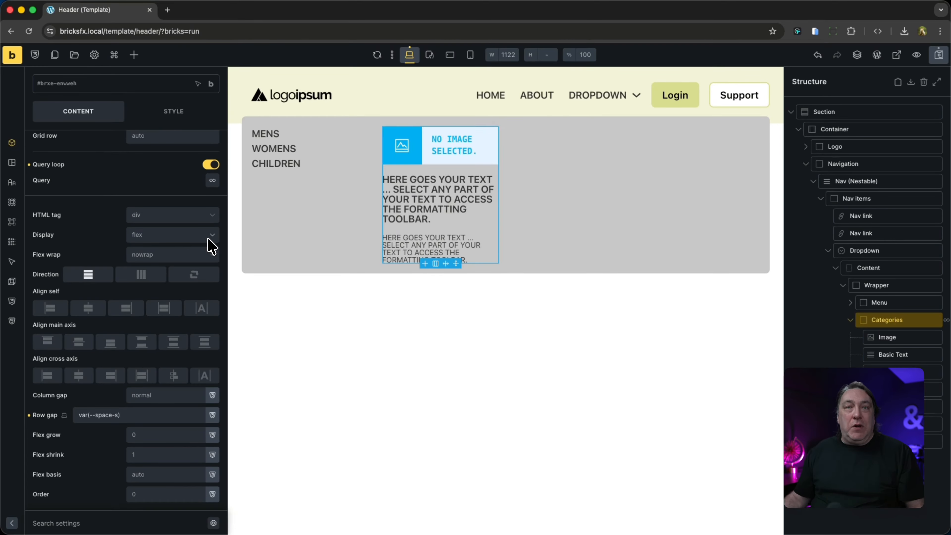
pyautogui.click(212, 180)
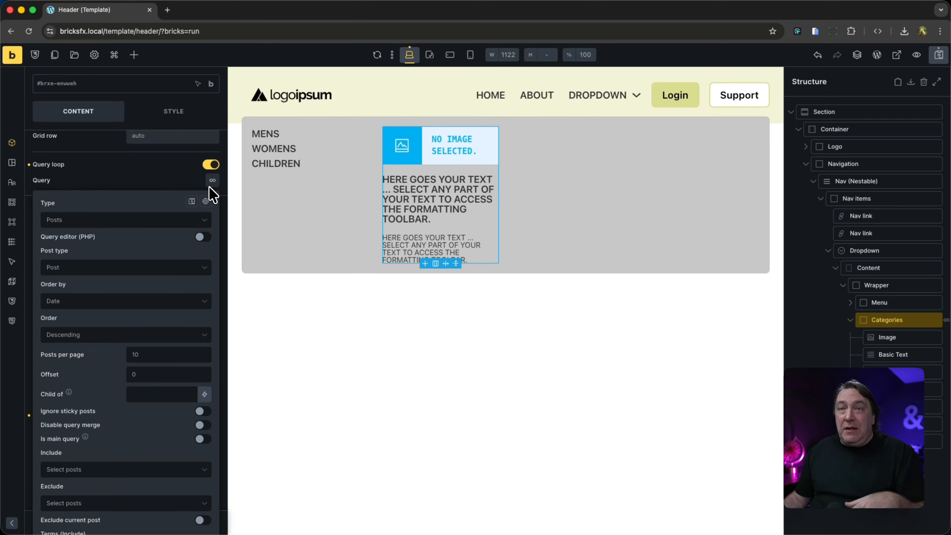
pyautogui.click(182, 223)
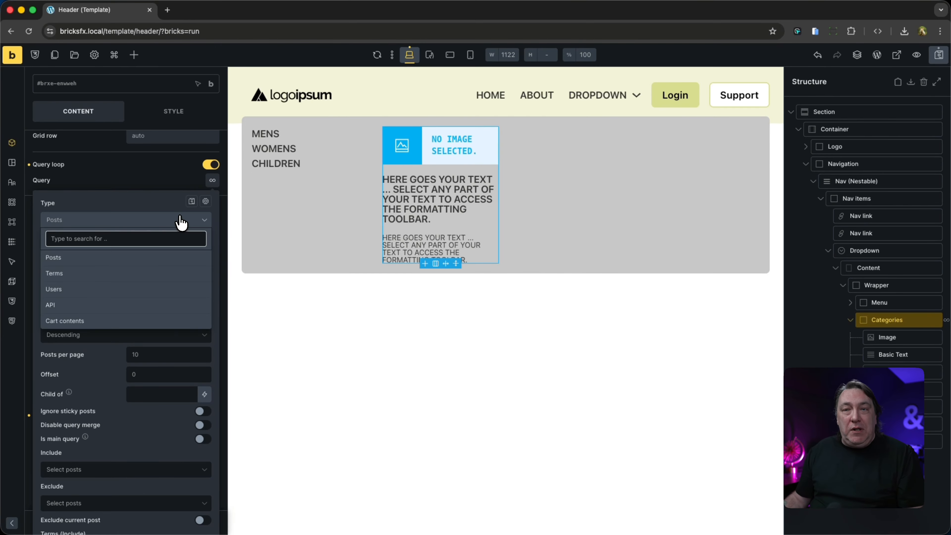
pyautogui.click(148, 273)
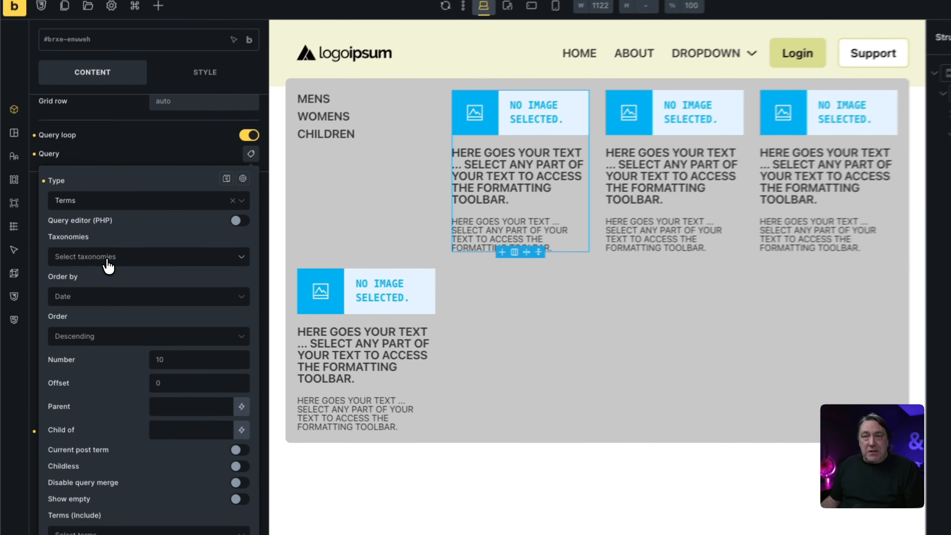
# Set the query's taxonomy to Product categories (Product) and turn on Show empty
pyautogui.click(90, 268)
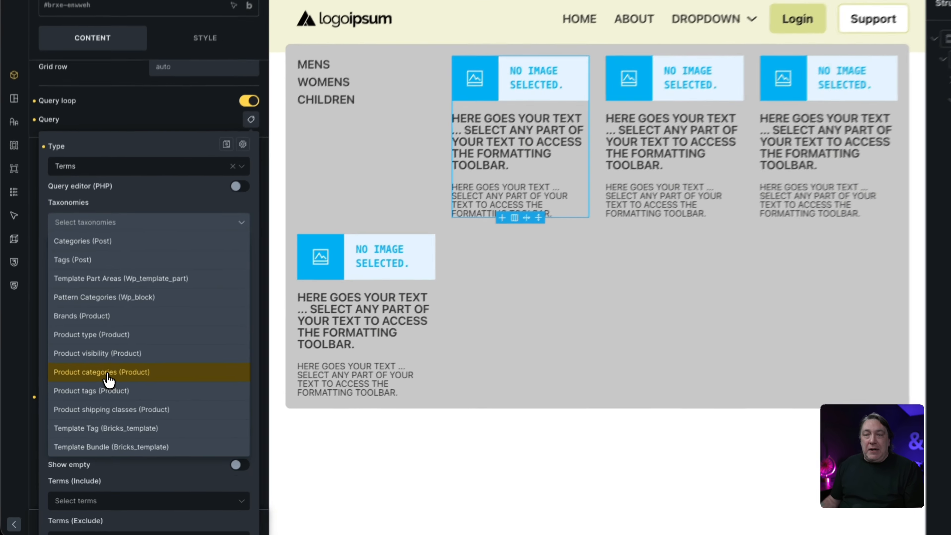
pyautogui.click(91, 395)
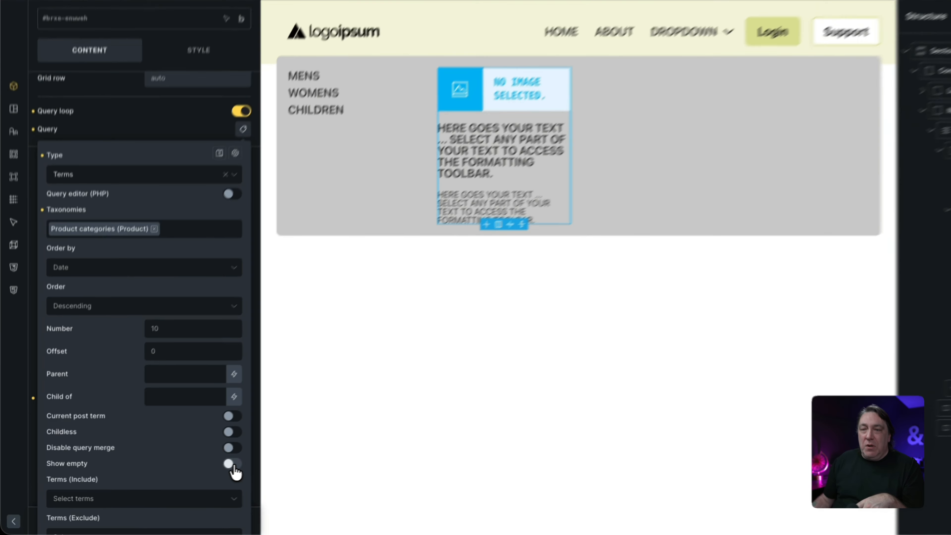
pyautogui.click(202, 473)
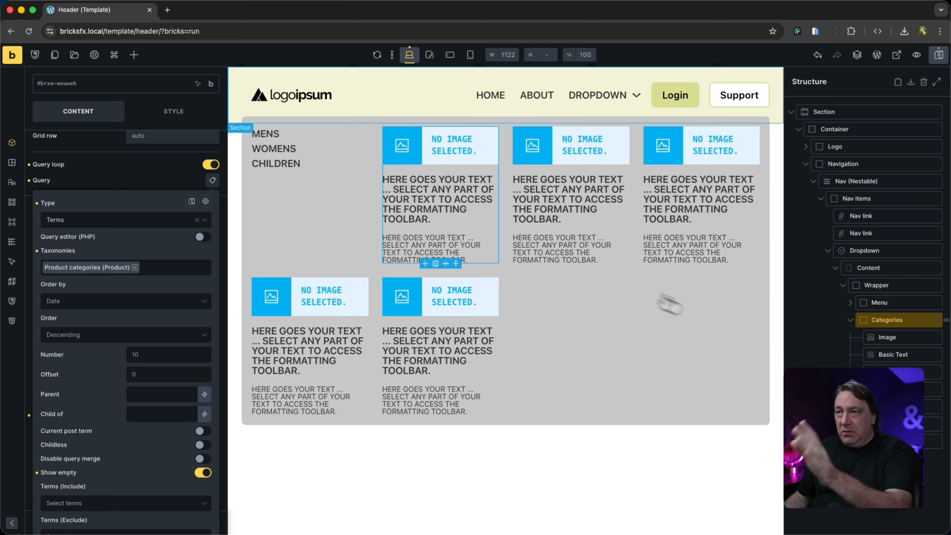
# Replace the first Basic Text's placeholder in the Categories block with the Term name dynamic tag
pyautogui.click(896, 356)
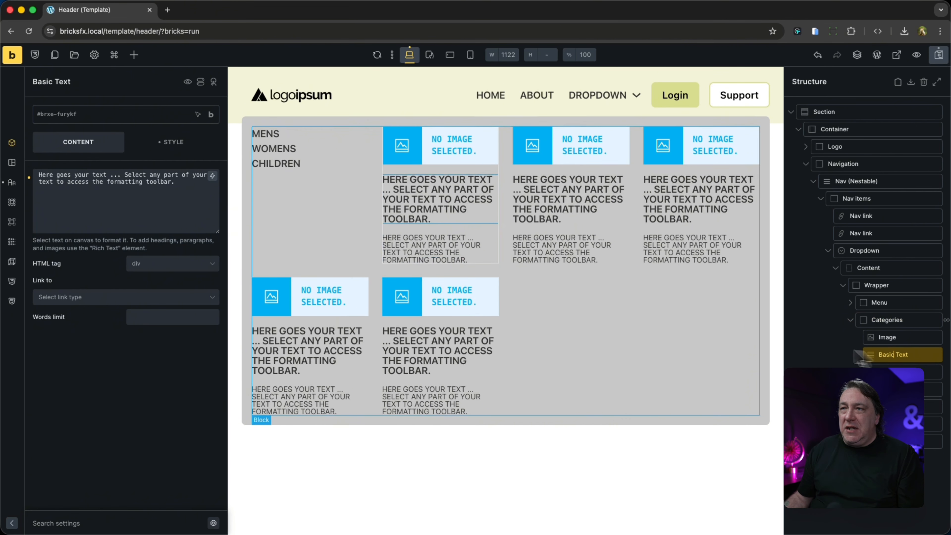
pyautogui.moveTo(202, 190); pyautogui.dragTo(27, 176)
pyautogui.press('BackSpace')
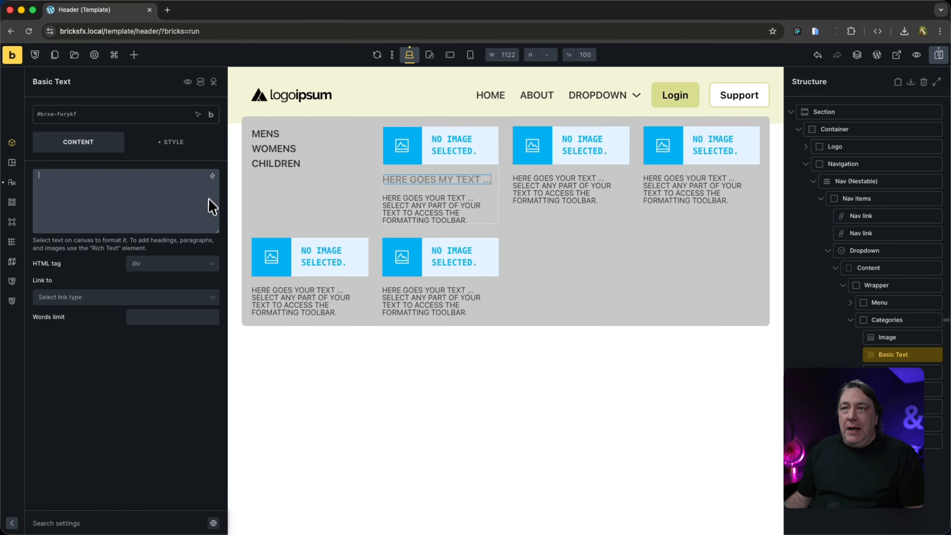
pyautogui.click(212, 176)
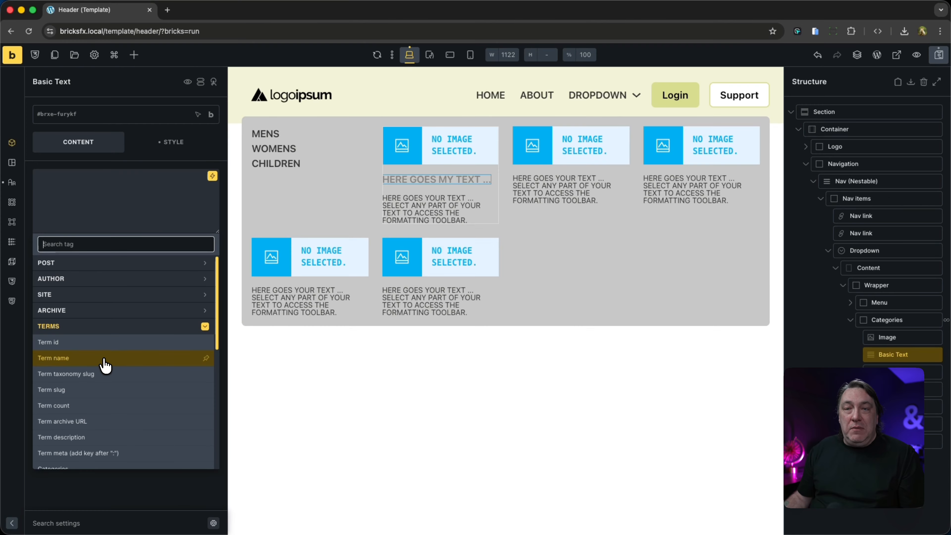
pyautogui.click(85, 333)
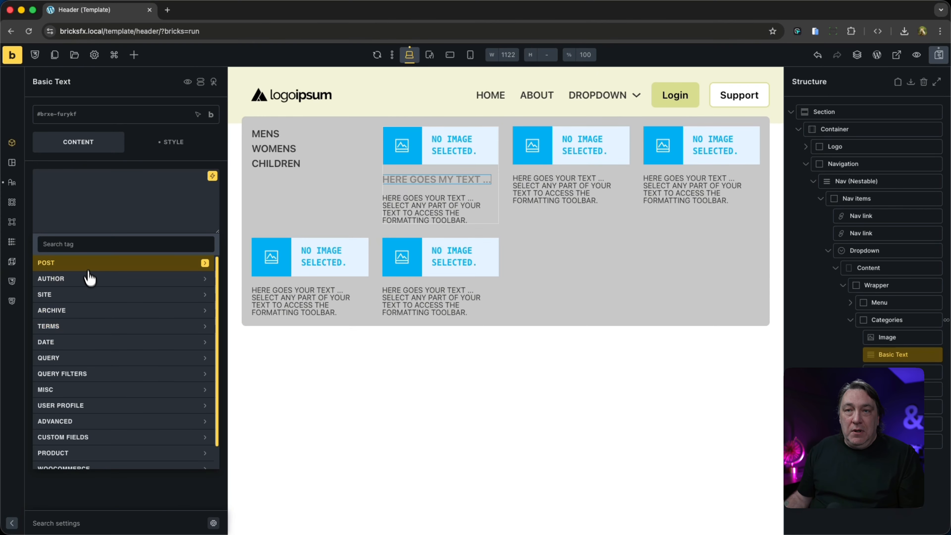
pyautogui.click(93, 327)
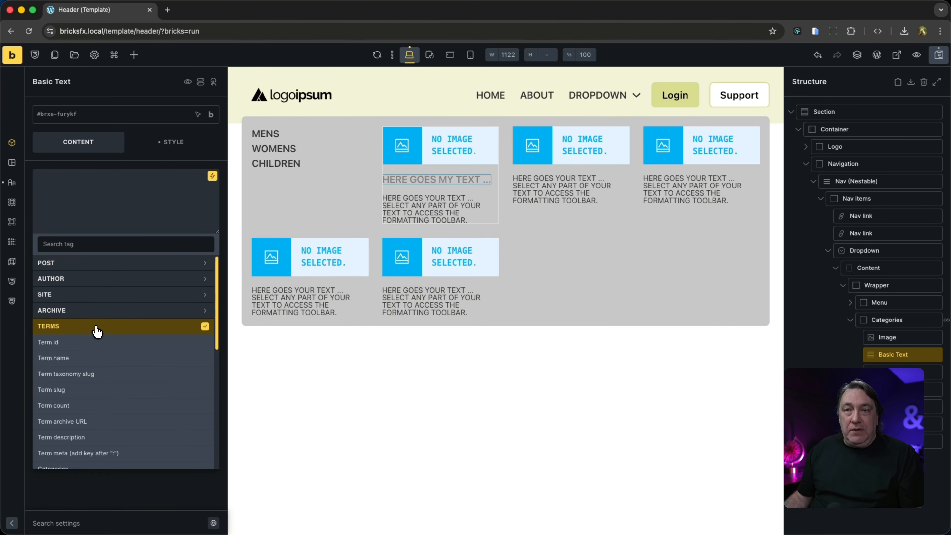
pyautogui.click(84, 359)
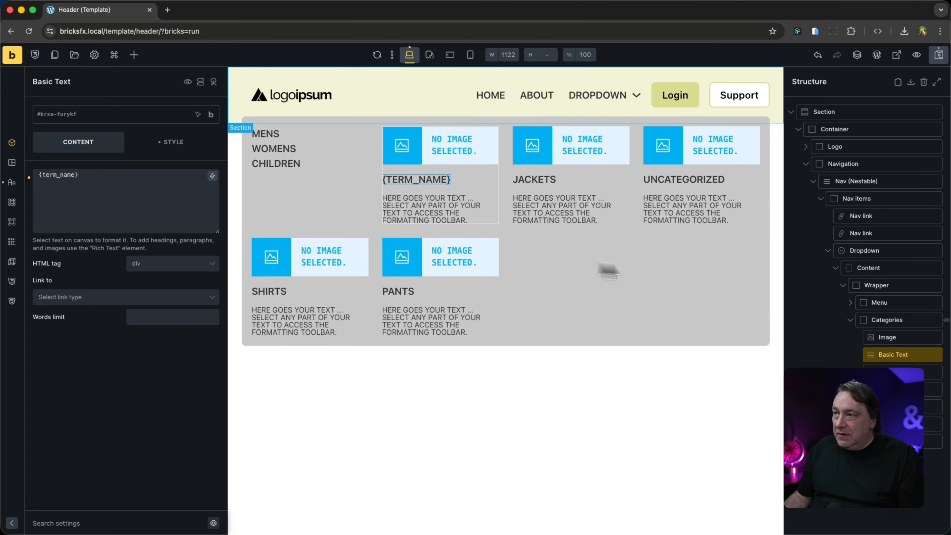
# Replace the second Basic Text's placeholder in the Categories block with the Term description dynamic tag
pyautogui.click(902, 372)
pyautogui.moveTo(191, 183); pyautogui.dragTo(50, 173)
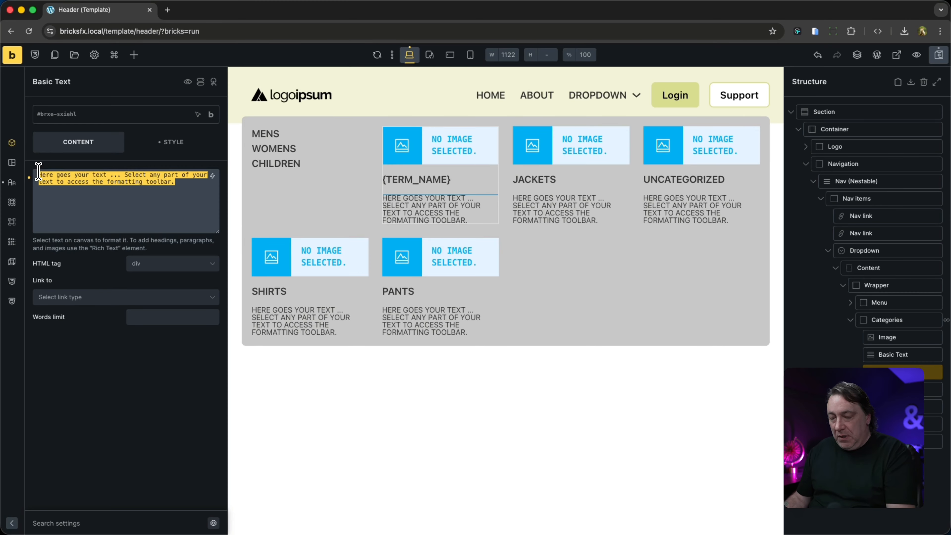
pyautogui.press('BackSpace')
pyautogui.click(212, 175)
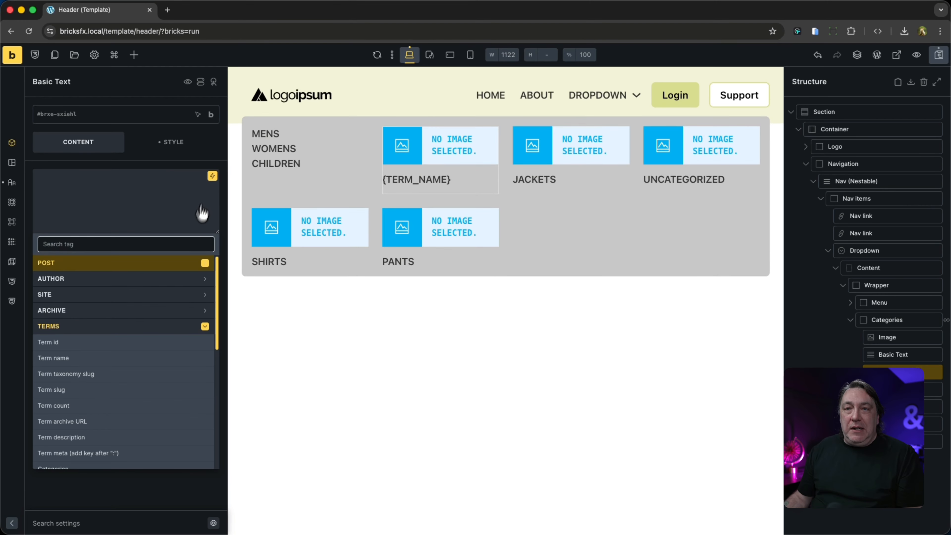
pyautogui.scroll(-2, 173, 335)
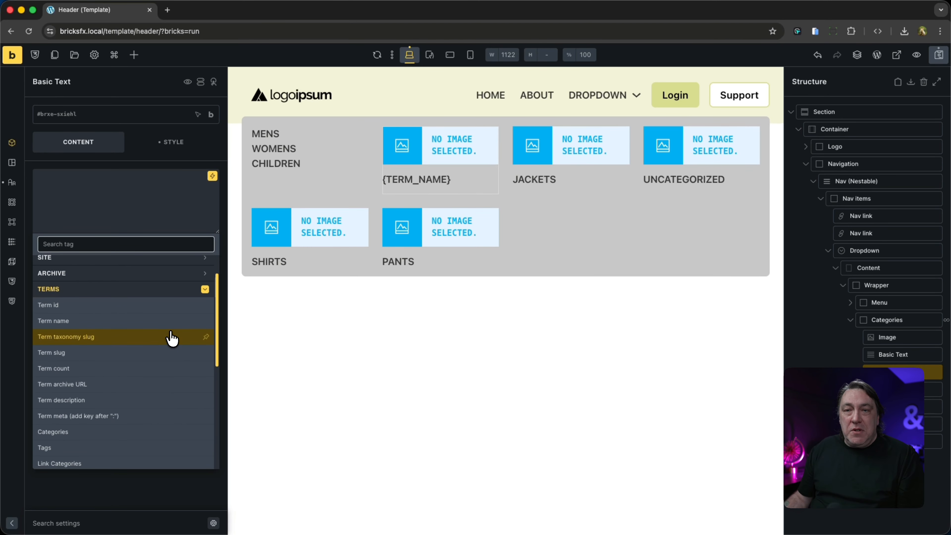
pyautogui.scroll(-1, 170, 334)
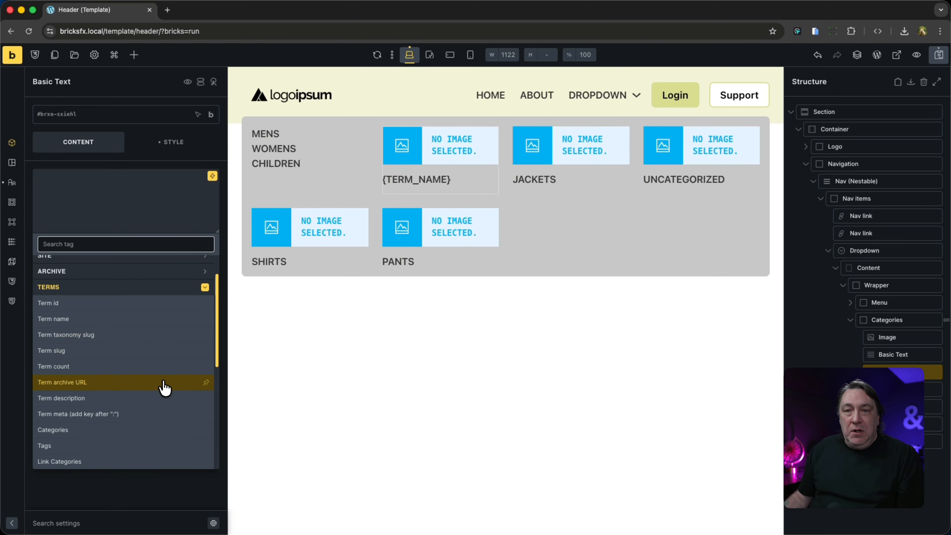
pyautogui.click(127, 400)
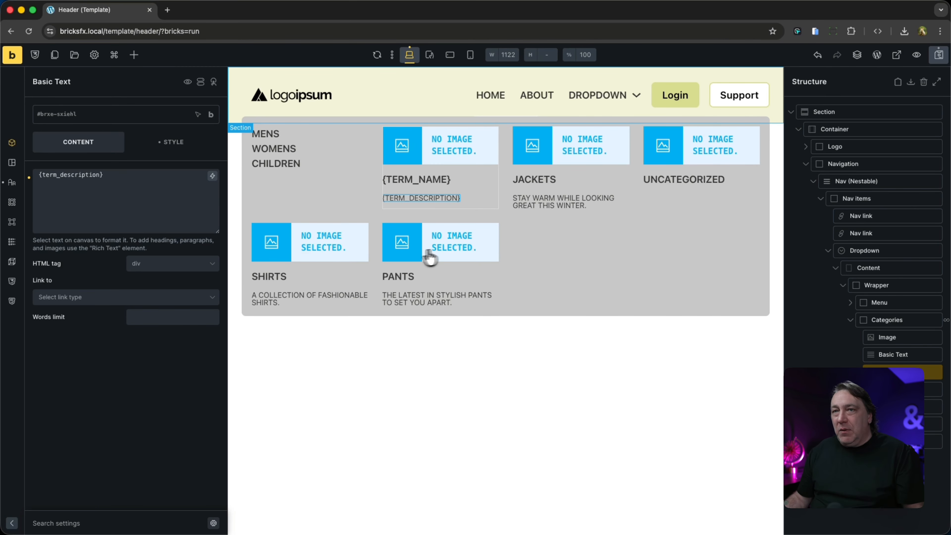
# Exclude the Uncategorized and Shoes product categories from the Categories block's query loop
pyautogui.click(907, 326)
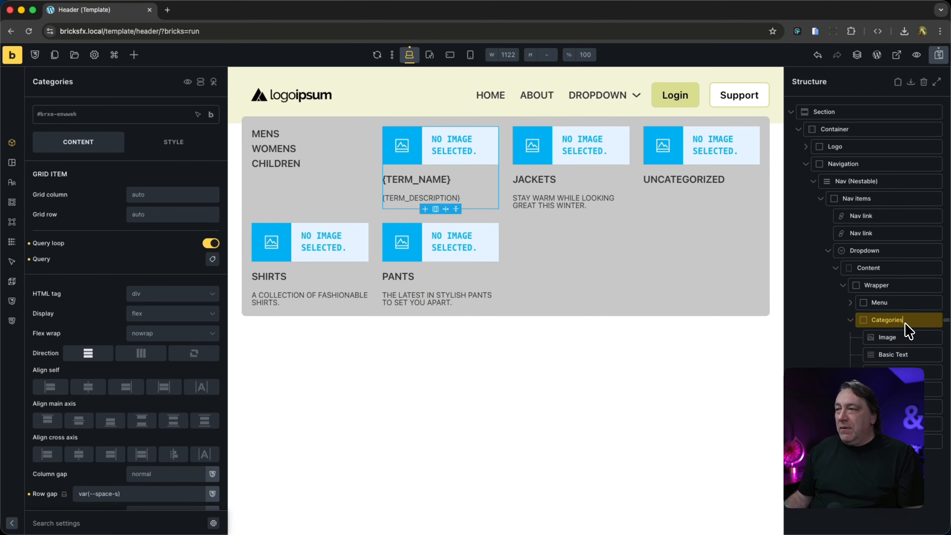
pyautogui.click(212, 262)
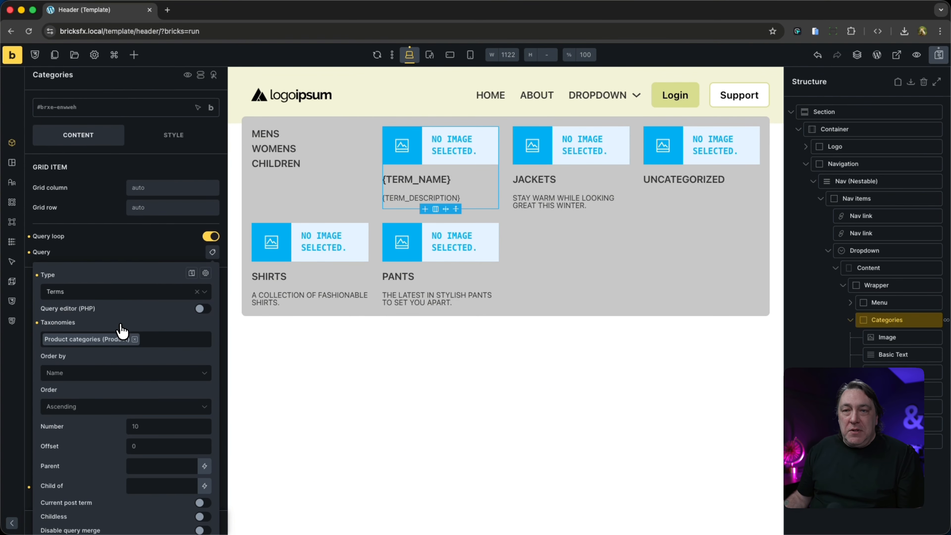
pyautogui.scroll(-3, 120, 331)
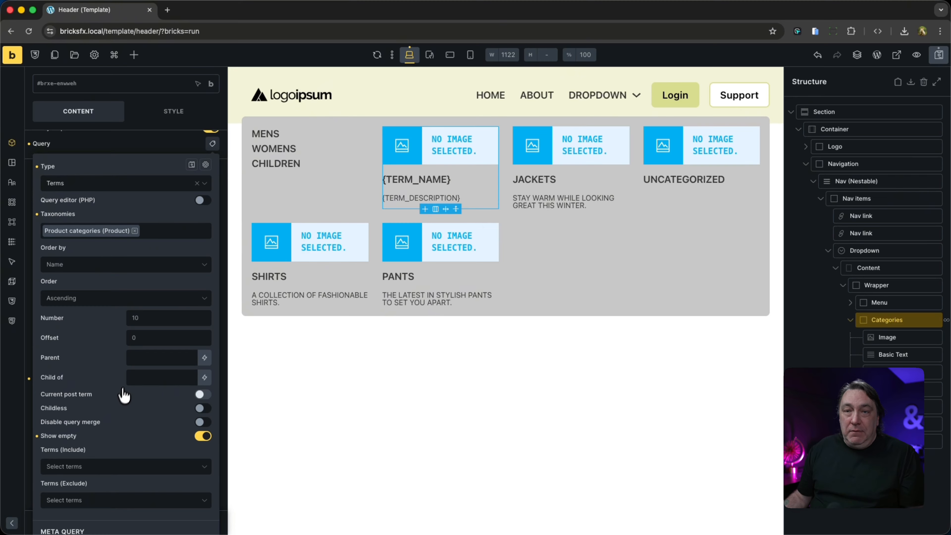
pyautogui.scroll(-2, 131, 451)
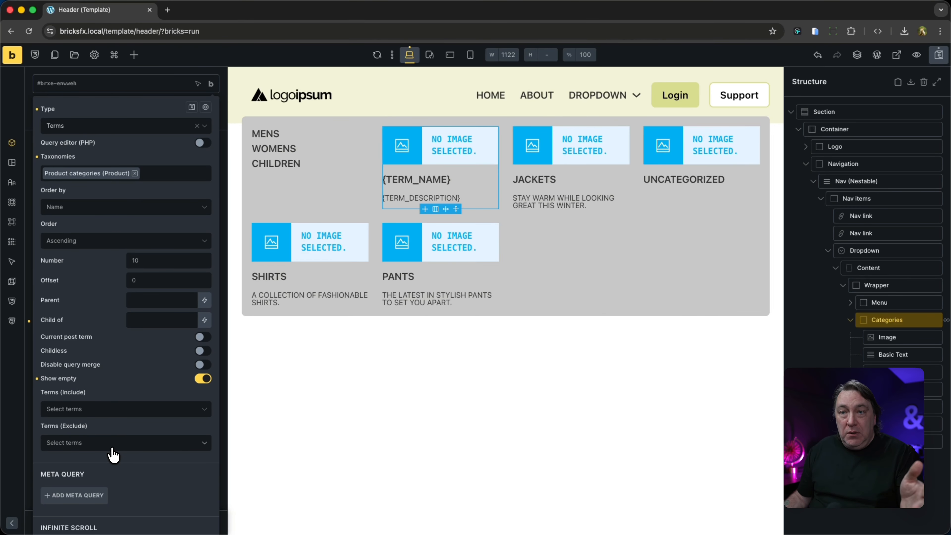
pyautogui.click(80, 410)
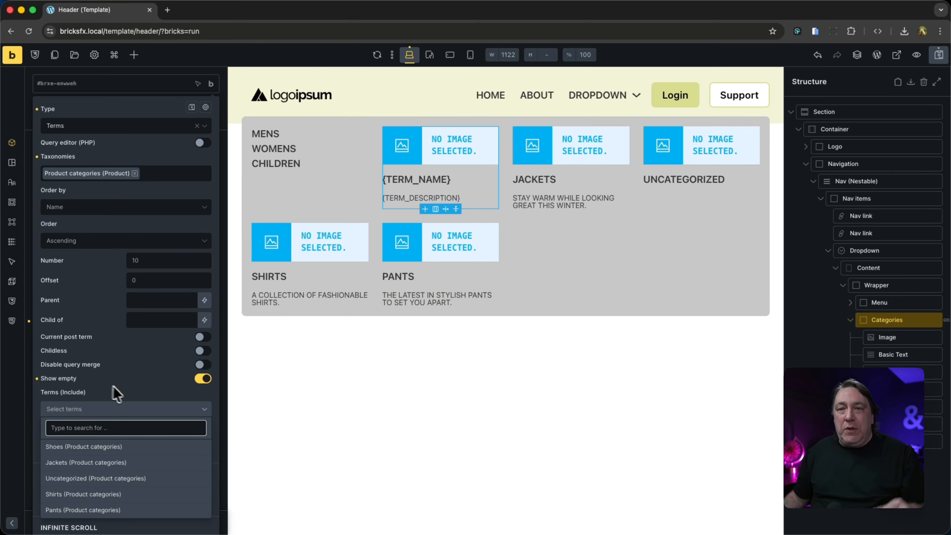
pyautogui.click(121, 408)
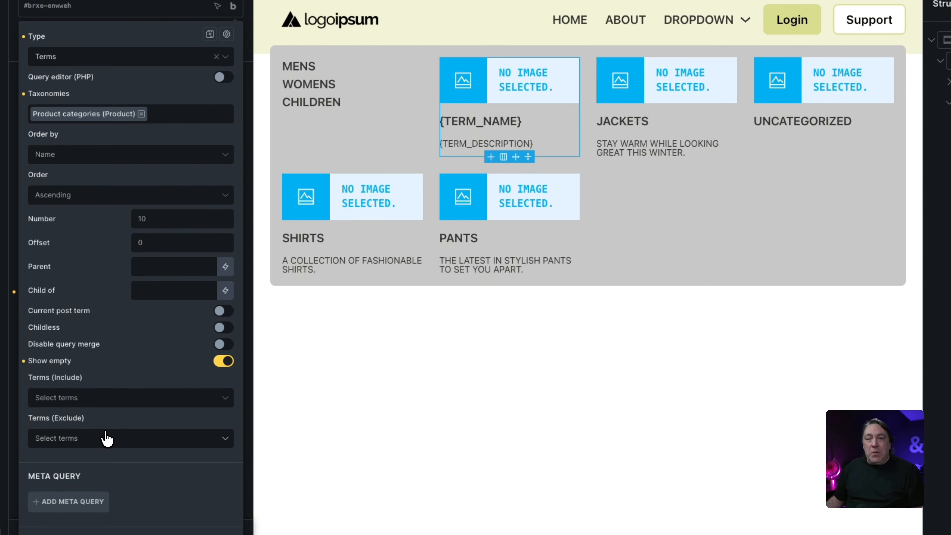
pyautogui.click(107, 439)
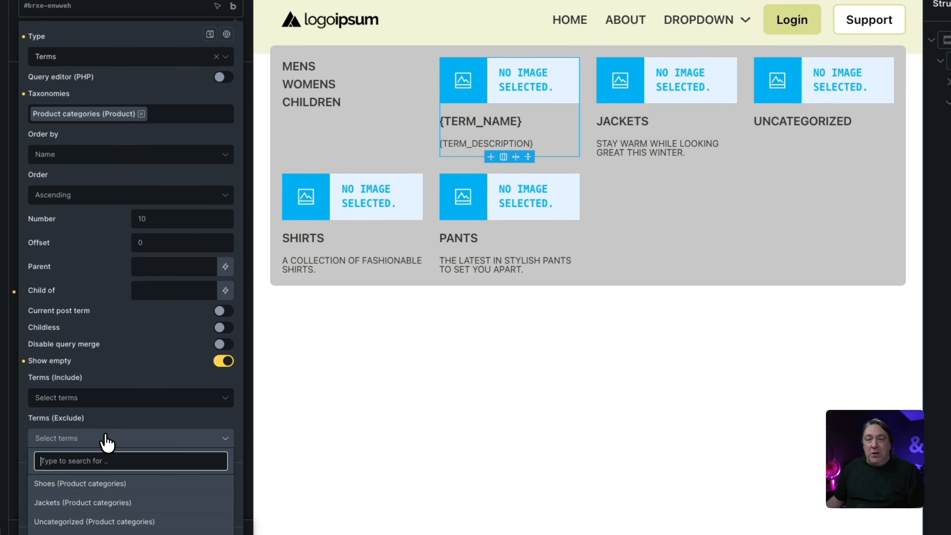
pyautogui.scroll(-3, 107, 438)
pyautogui.click(101, 415)
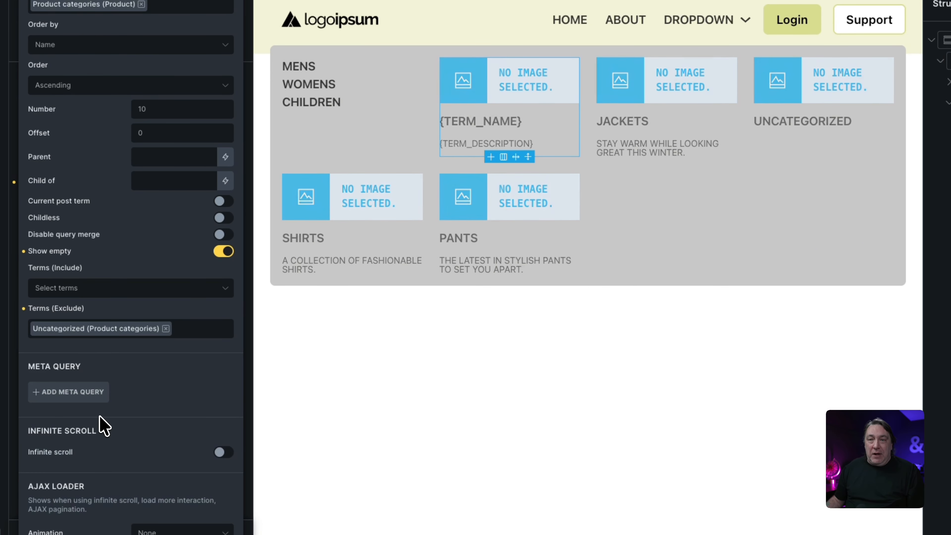
pyautogui.click(197, 337)
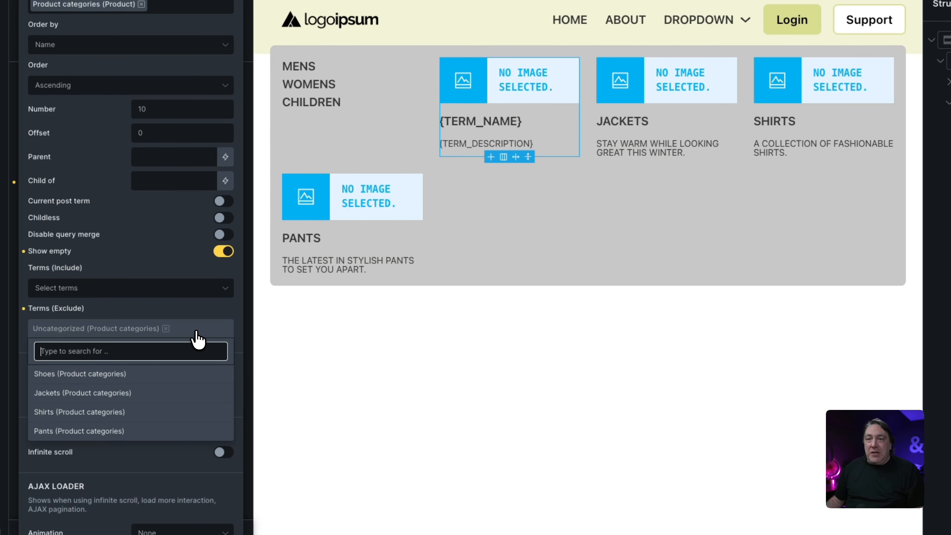
pyautogui.click(179, 374)
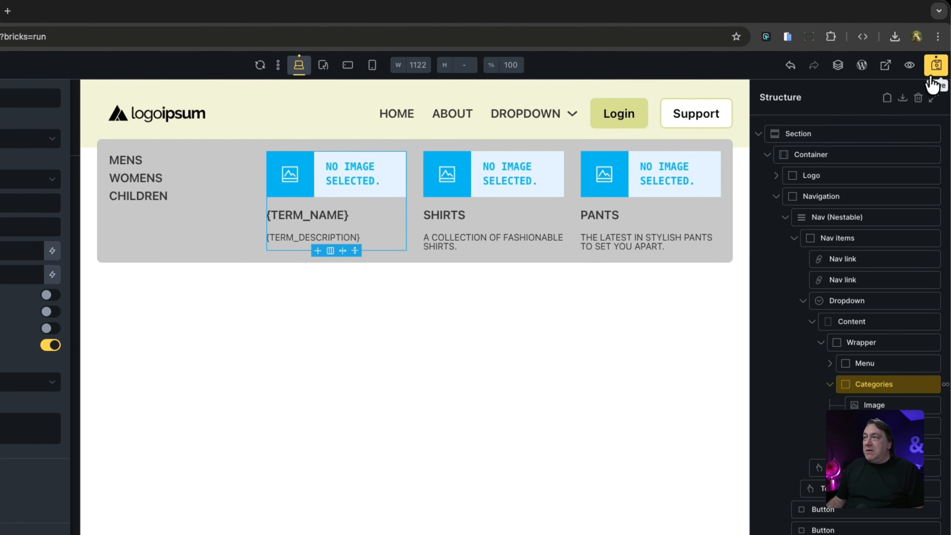
# Save the template and check the header's dropdown in the front-end preview
pyautogui.click(934, 73)
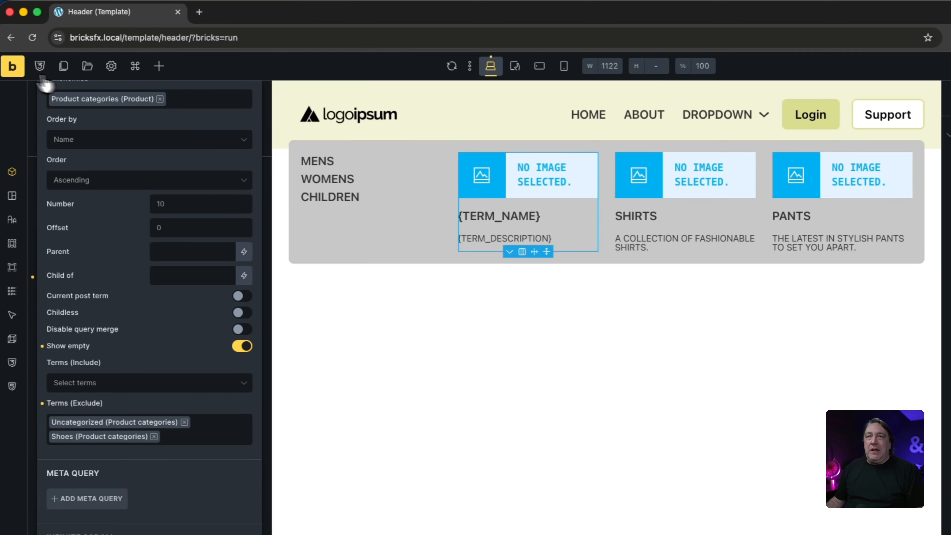
pyautogui.click(15, 66)
pyautogui.click(279, 14)
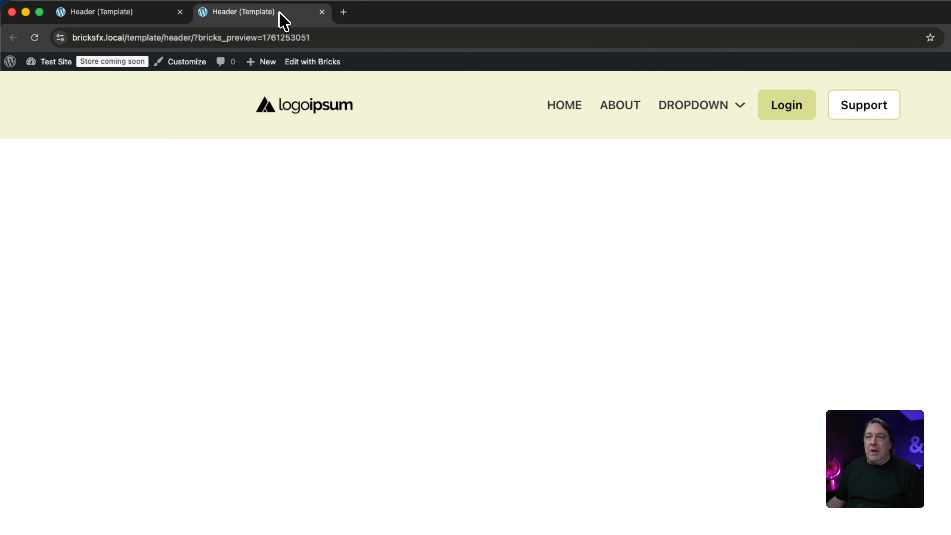
pyautogui.moveTo(716, 110)
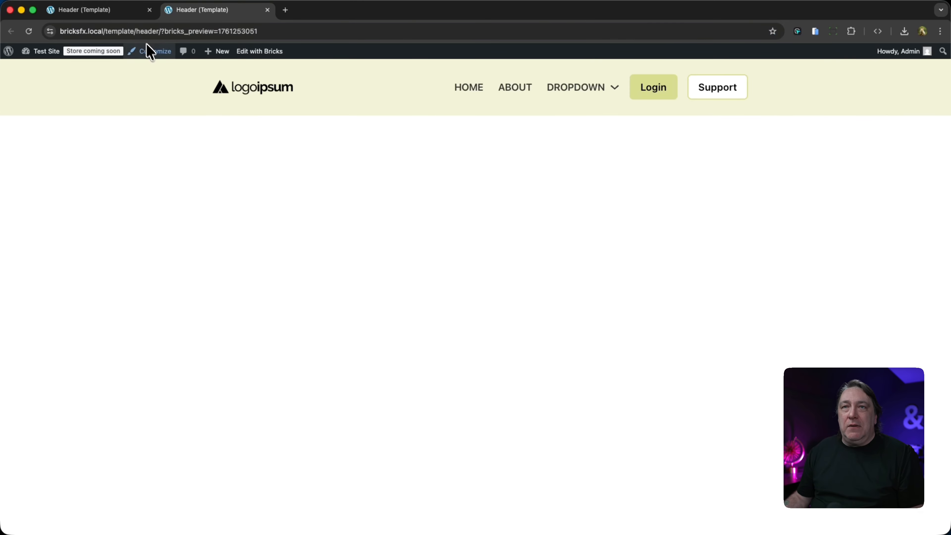
# Open the WordPress dashboard in a new browser tab and go to the product categories page
pyautogui.keyDown('super'); pyautogui.click(41, 69); pyautogui.keyUp('super')
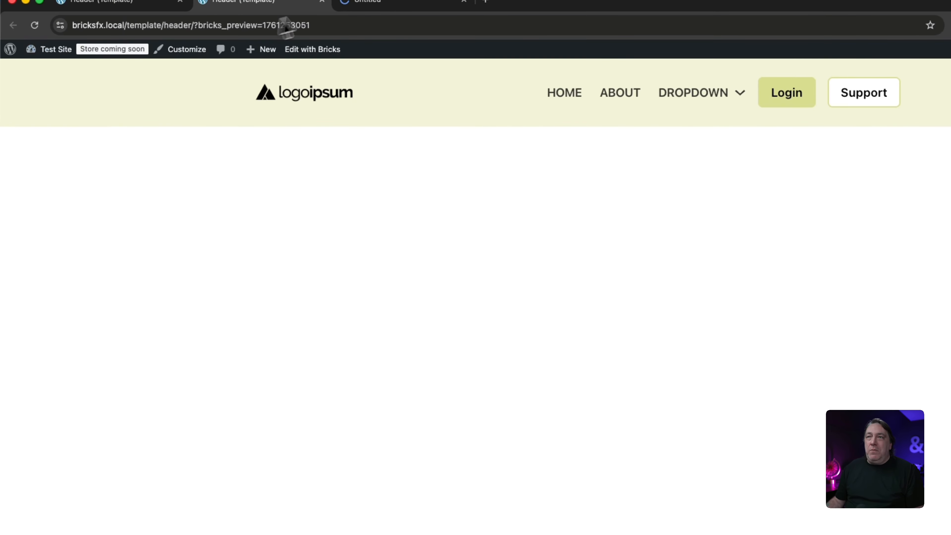
pyautogui.click(384, 2)
pyautogui.moveTo(19, 314)
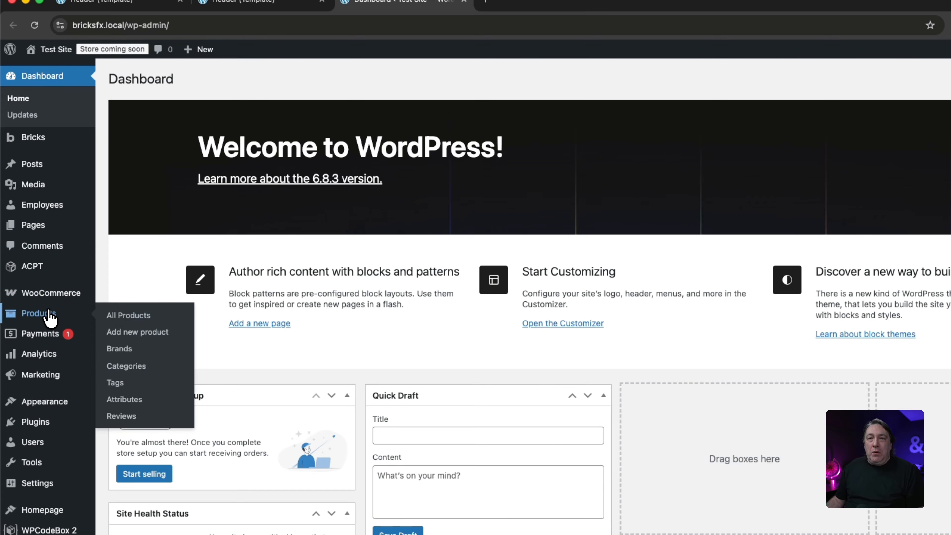
pyautogui.click(131, 366)
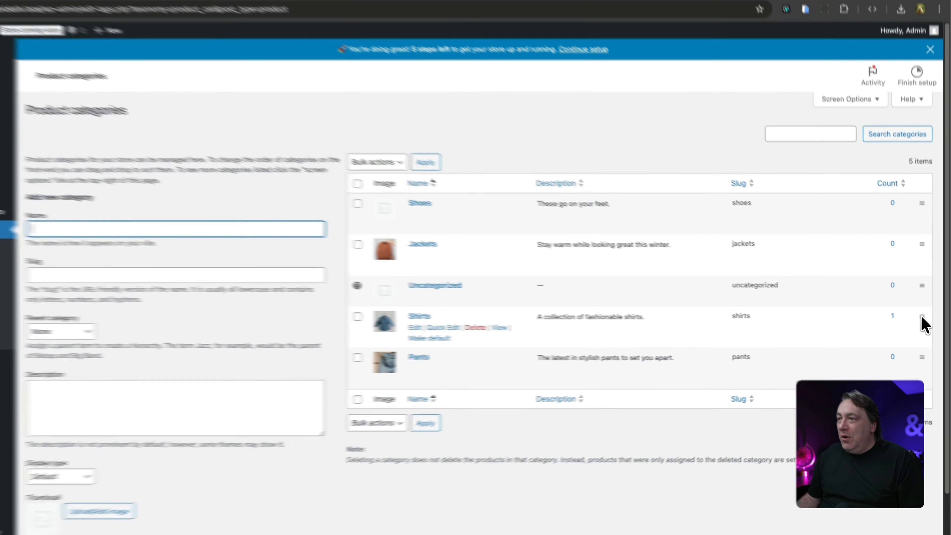
# Reorder the product categories to Shoes, Shirts, Pants, Jackets, Uncategorized and check the order in the front-end dropdown
pyautogui.moveTo(924, 318); pyautogui.dragTo(921, 218)
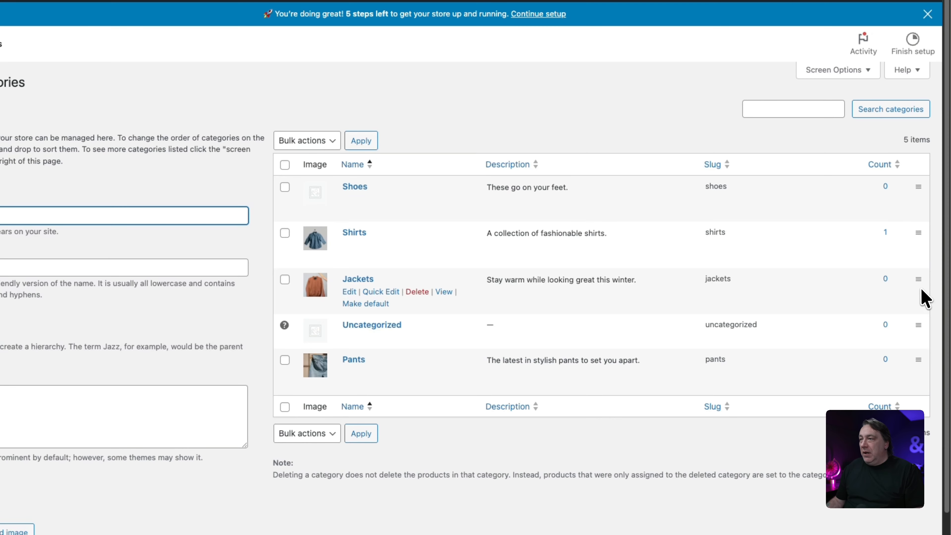
pyautogui.moveTo(921, 362); pyautogui.dragTo(917, 289)
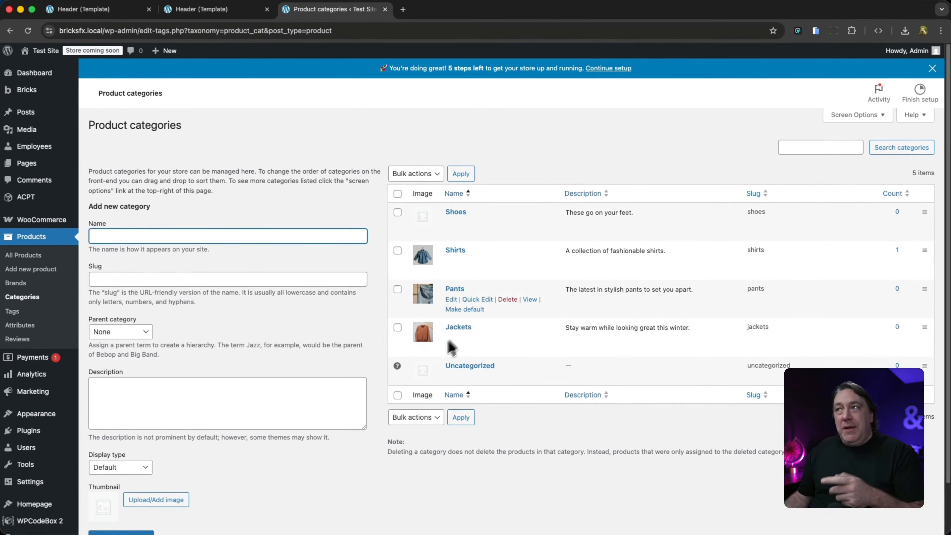
pyautogui.click(245, 11)
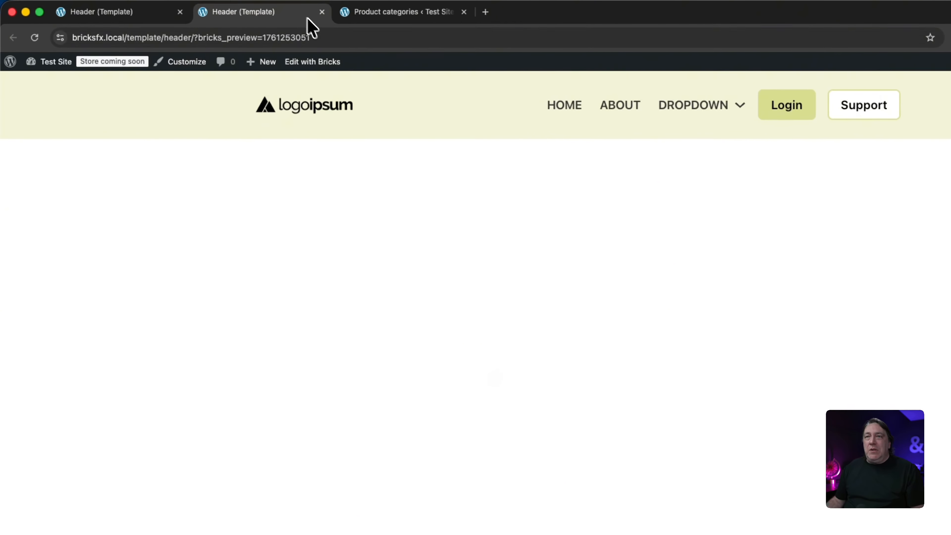
pyautogui.moveTo(729, 133)
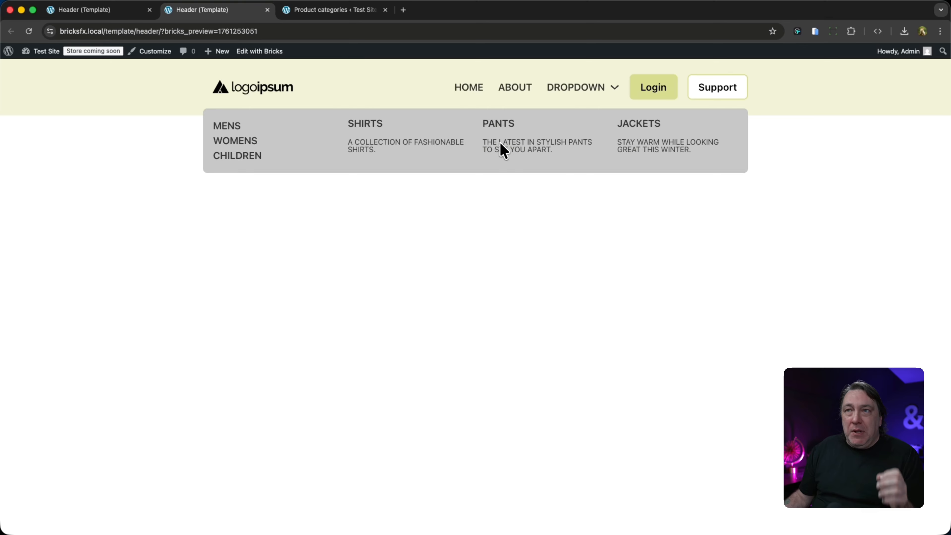
# Back in the Bricks builder, set the Categories query's Order by to Default and save the template
pyautogui.click(123, 10)
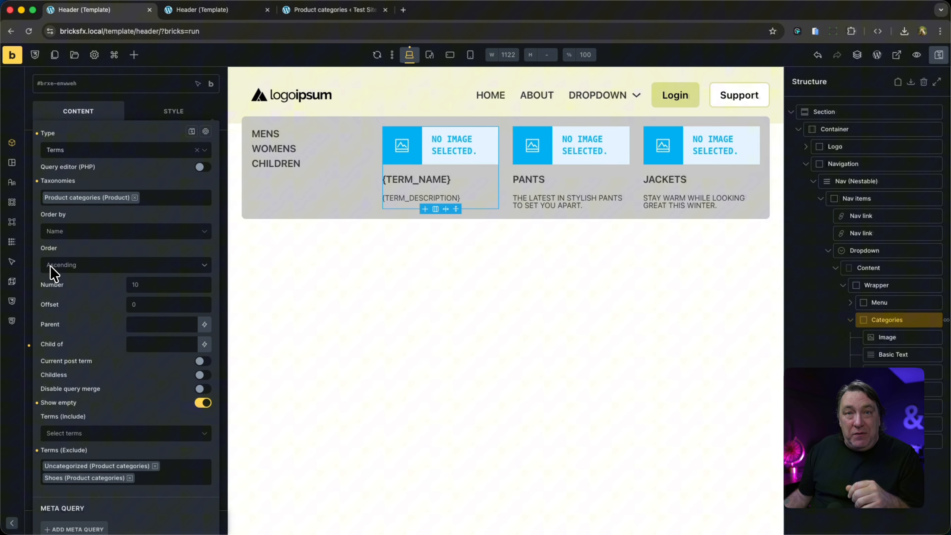
pyautogui.click(96, 231)
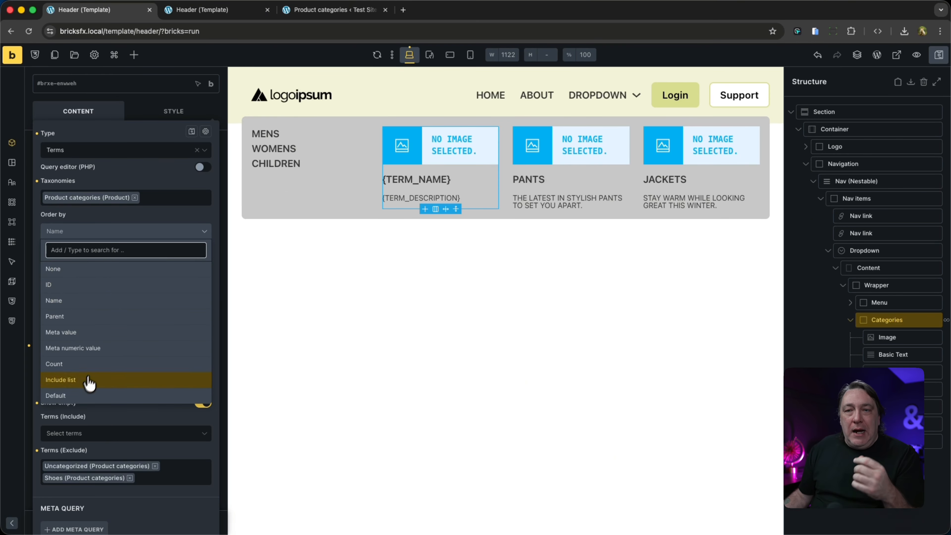
pyautogui.click(75, 396)
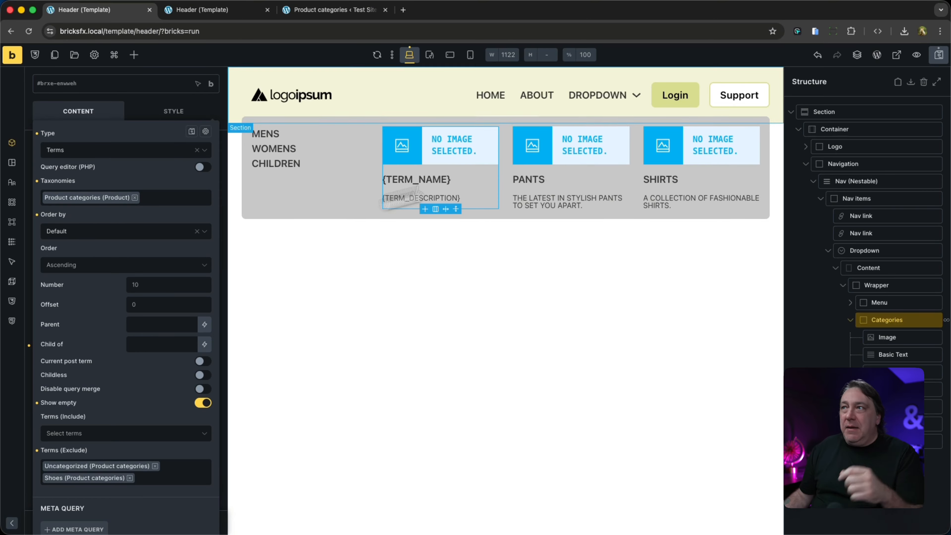
pyautogui.hotkey('ctrl', 's')
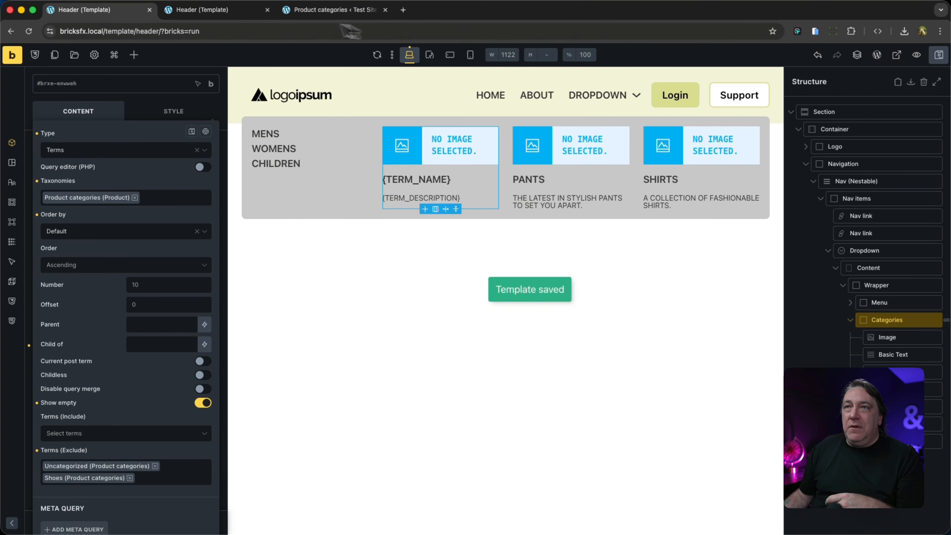
# Reload the front-end preview and check the category order in the dropdown
pyautogui.click(243, 17)
pyautogui.click(28, 33)
pyautogui.moveTo(586, 93)
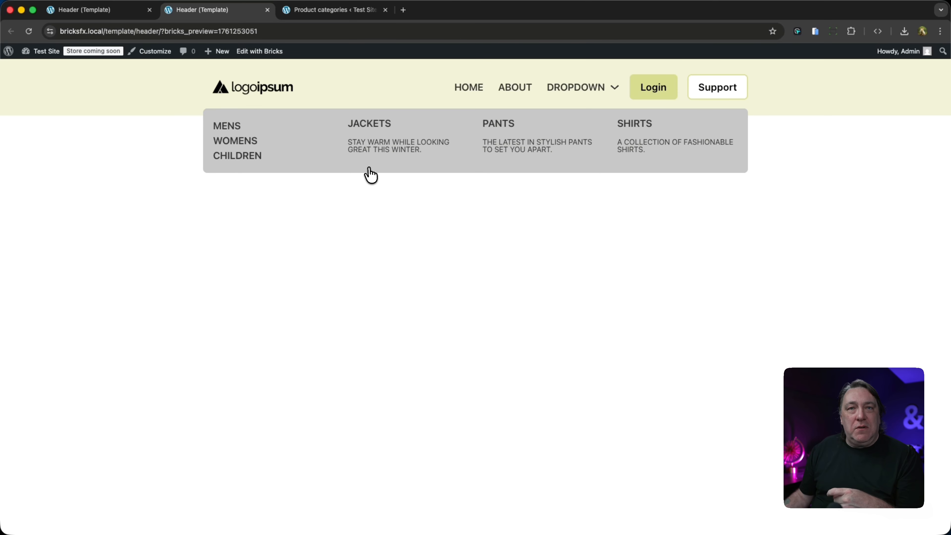
# Set the Categories query's Order to Ascending in the builder, then save the template and return to the preview
pyautogui.click(123, 12)
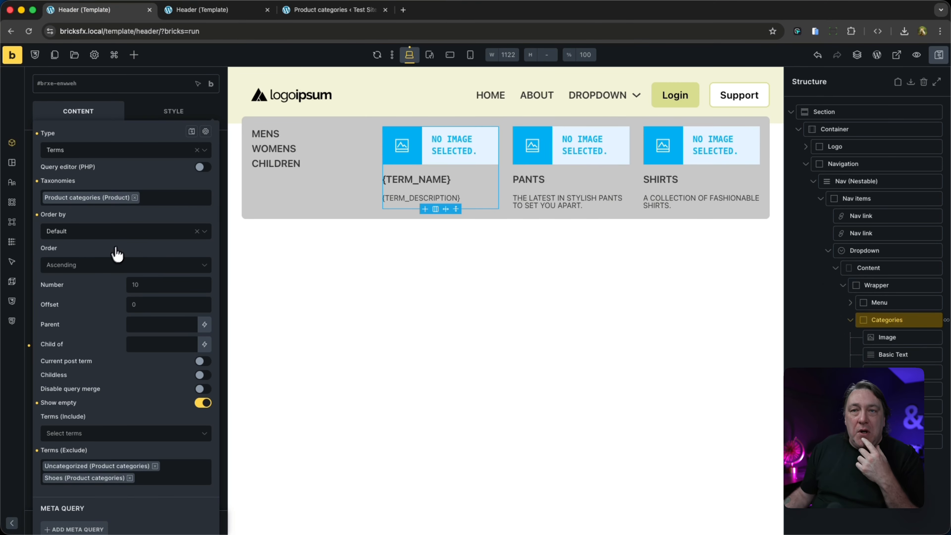
pyautogui.click(100, 268)
pyautogui.click(72, 282)
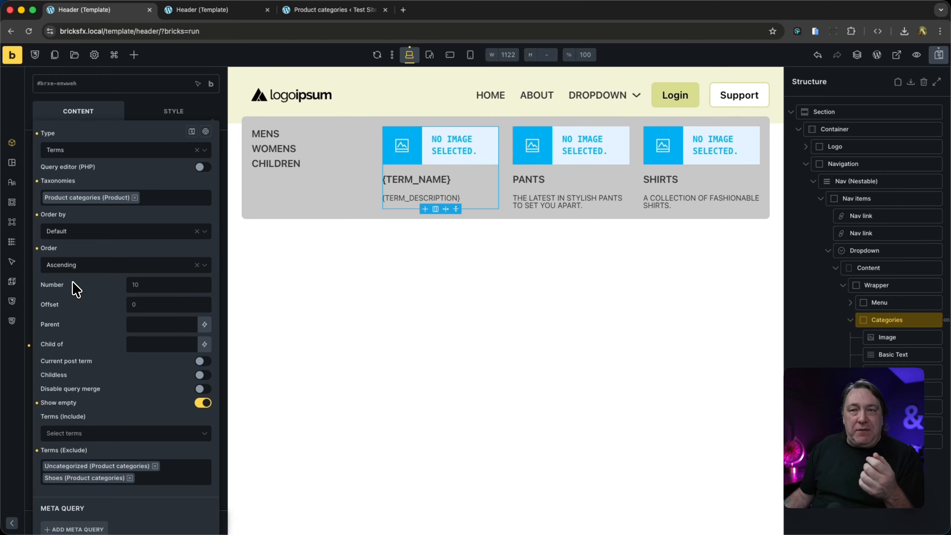
pyautogui.click(939, 55)
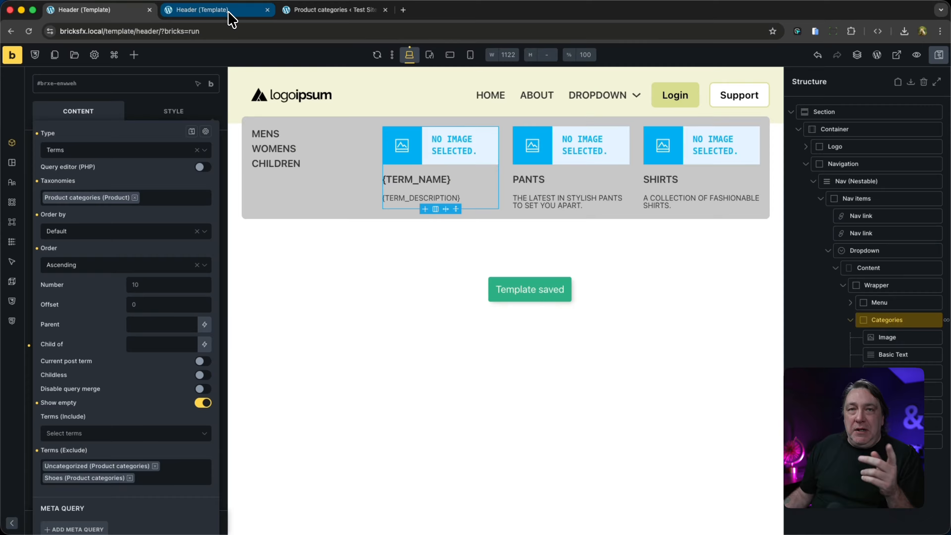
pyautogui.click(231, 15)
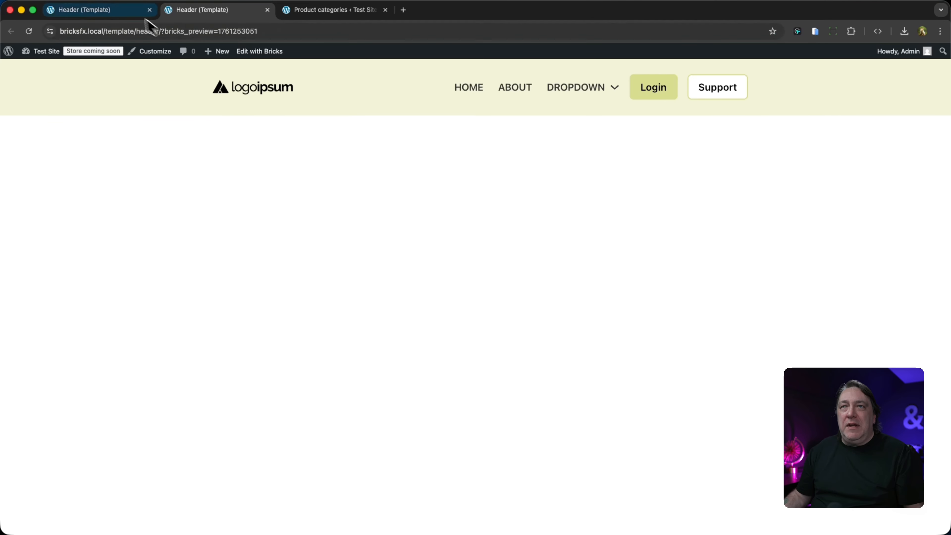
# Set the Categories query's Order to Descending in the builder, save the template and check the category order in the front-end dropdown
pyautogui.click(127, 11)
pyautogui.click(140, 266)
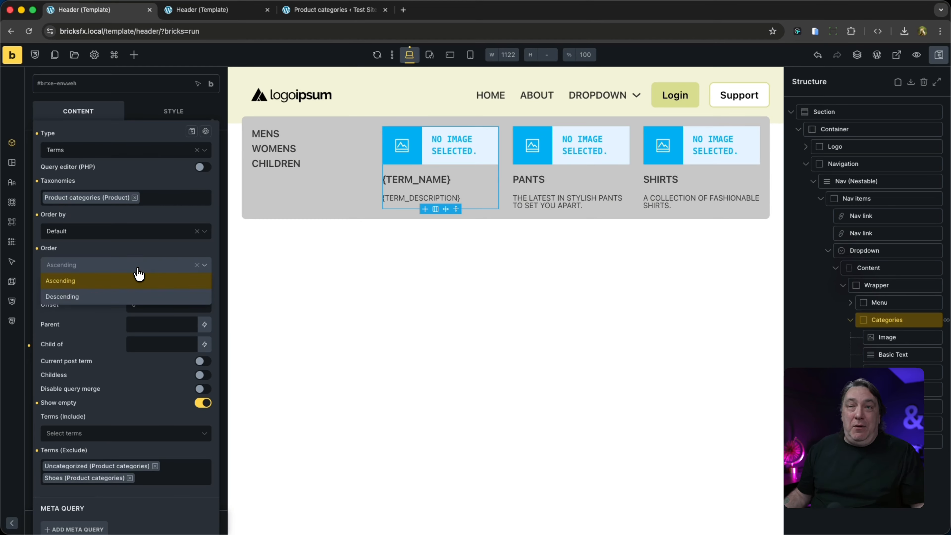
pyautogui.click(123, 298)
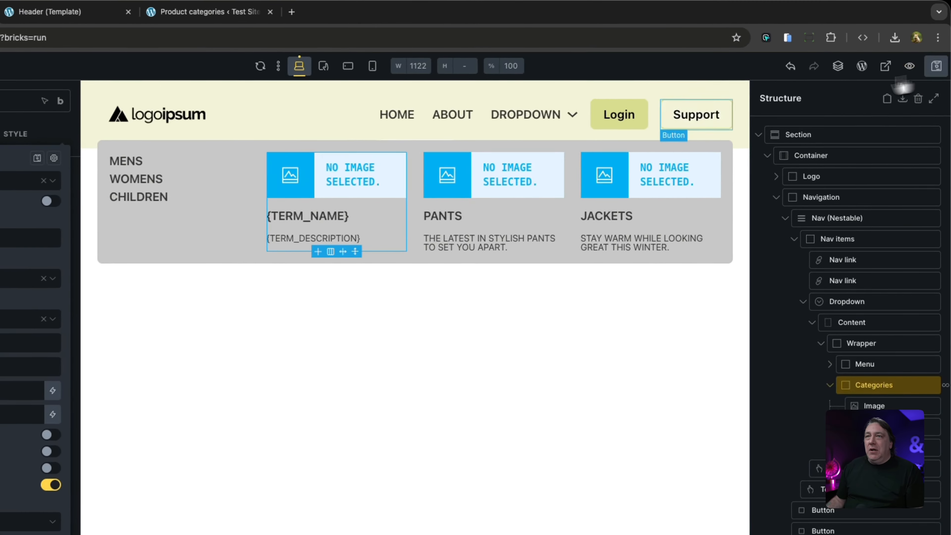
pyautogui.click(935, 66)
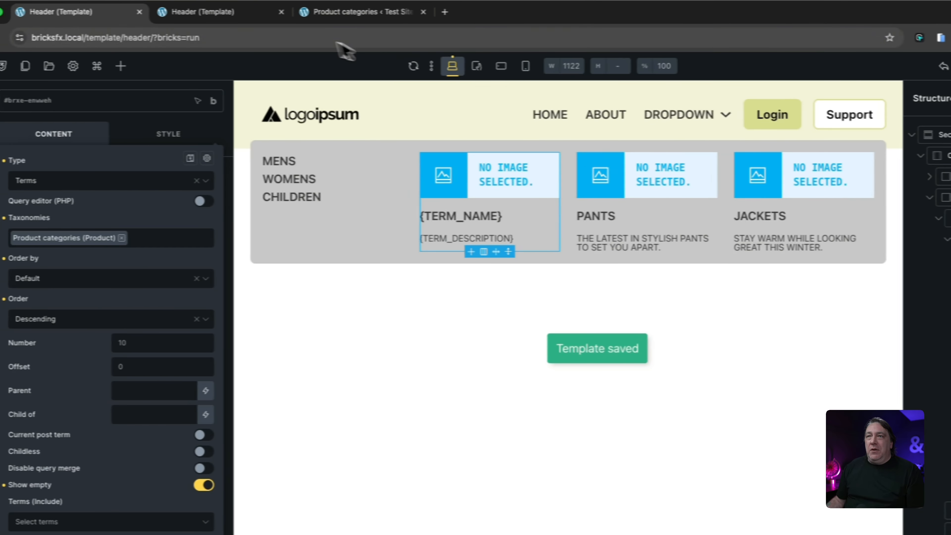
pyautogui.click(105, 17)
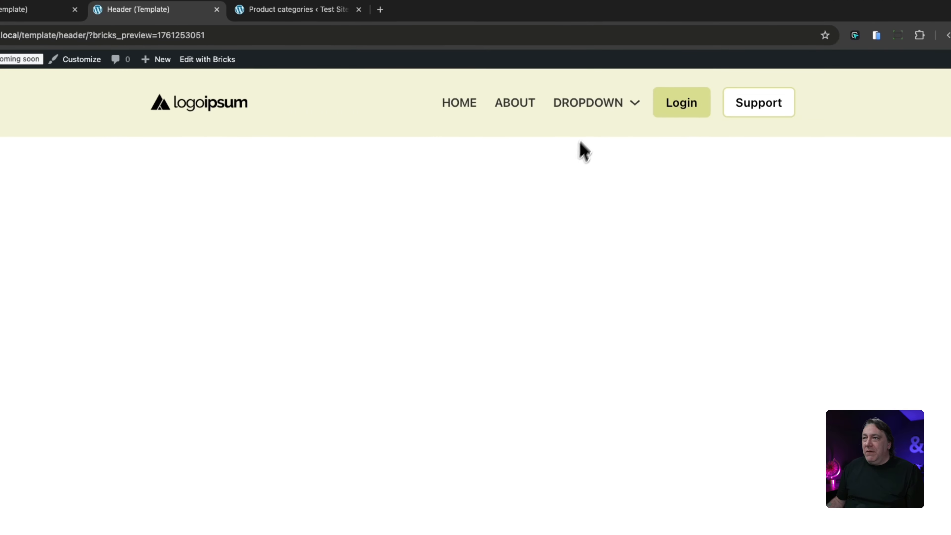
pyautogui.moveTo(599, 109)
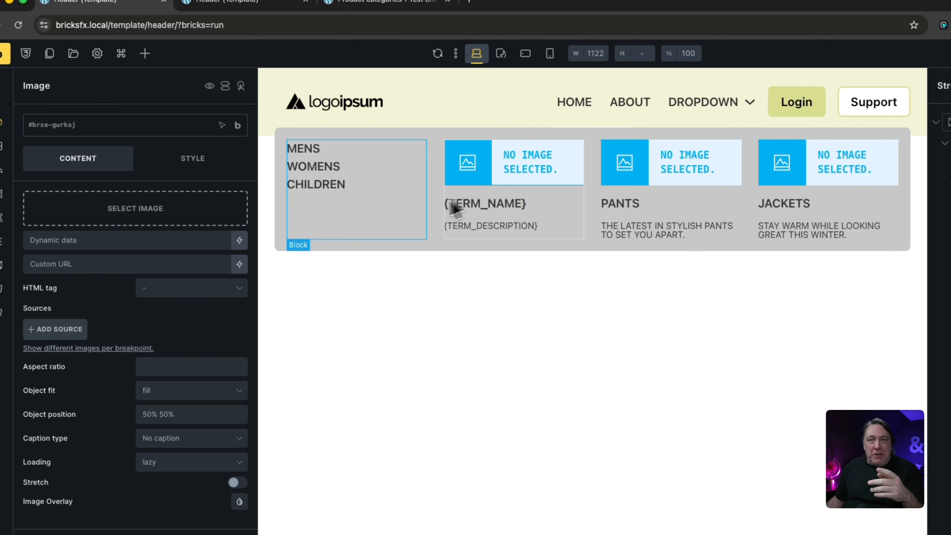
# Examine the media library and the product dynamic data tags available for the Image element in the Categories loop
pyautogui.click(135, 210)
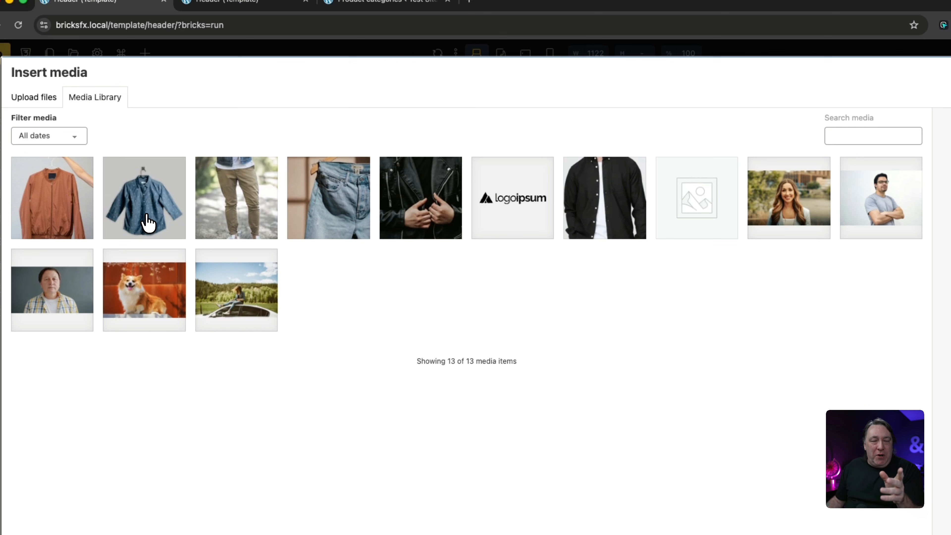
pyautogui.click(912, 91)
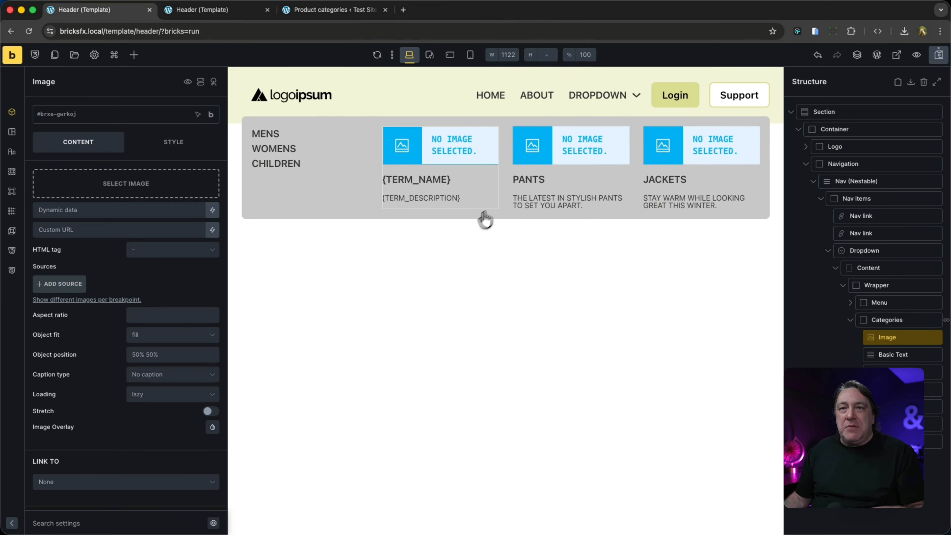
pyautogui.click(168, 211)
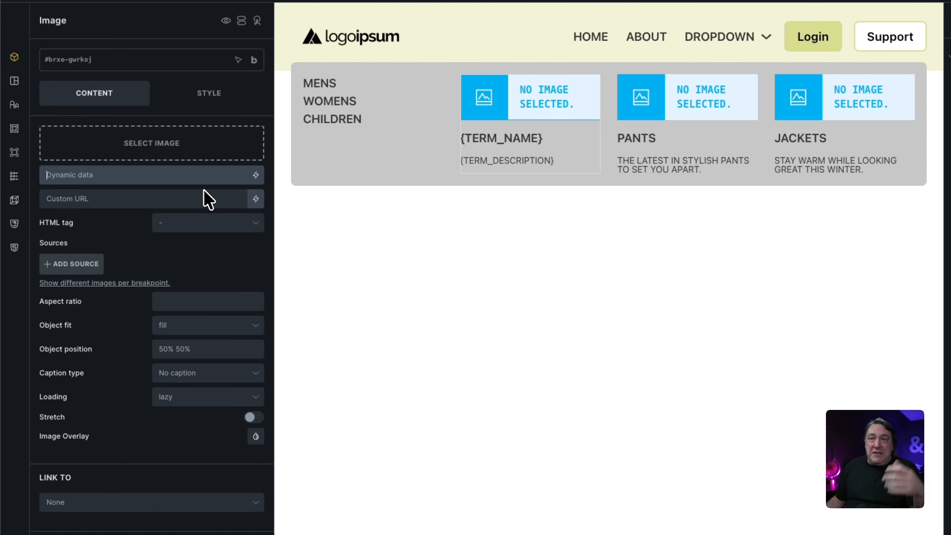
pyautogui.click(255, 174)
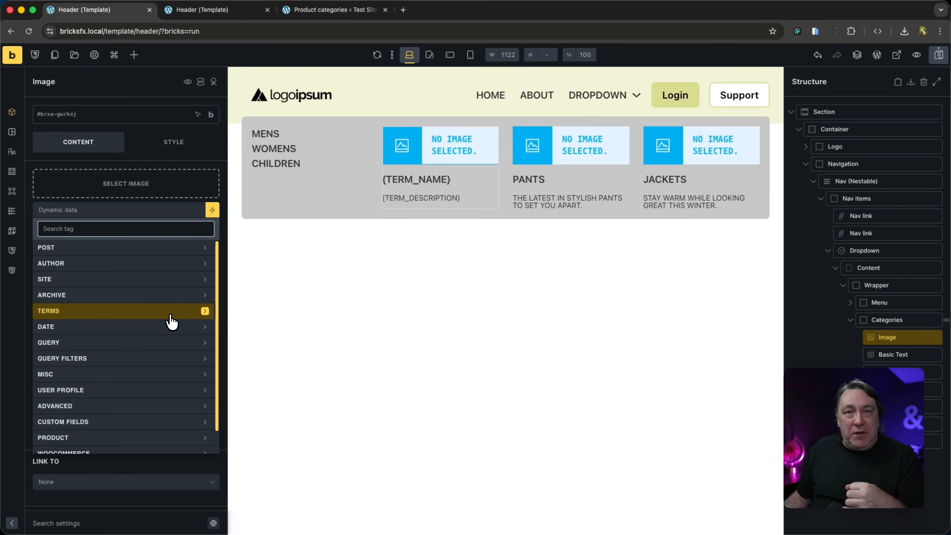
pyautogui.scroll(-1, 171, 322)
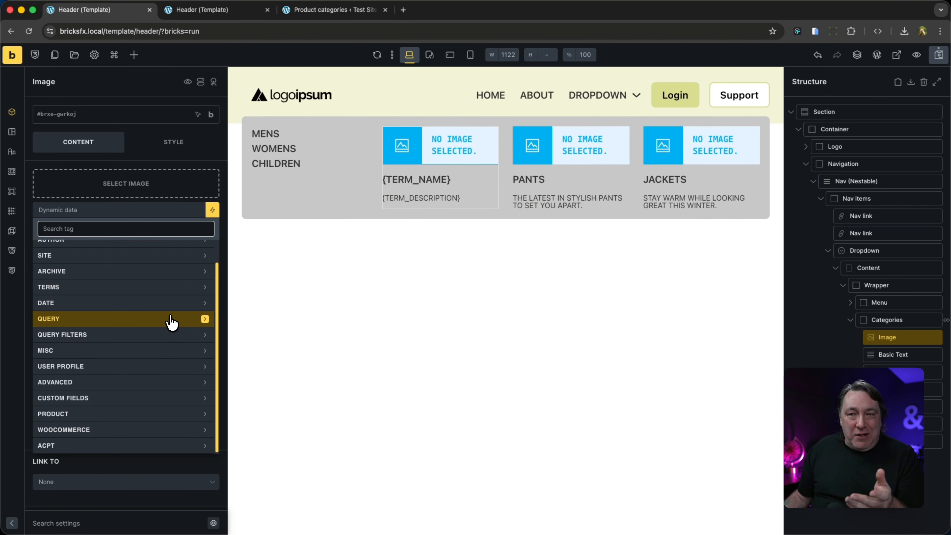
pyautogui.click(146, 414)
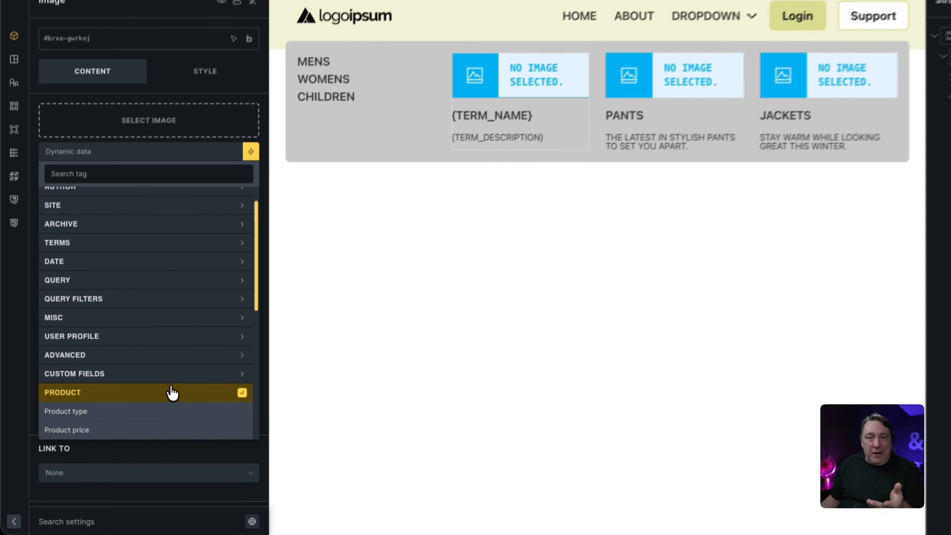
pyautogui.scroll(-3, 144, 398)
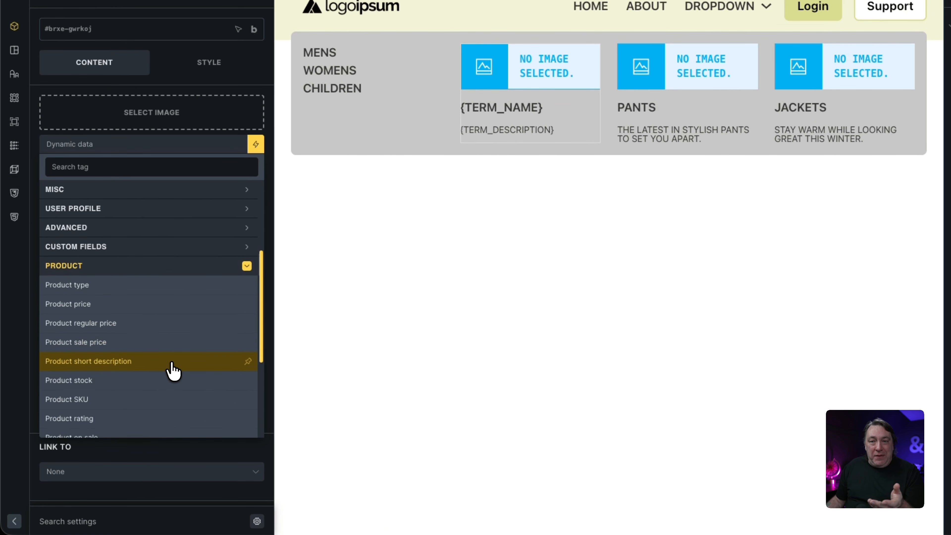
pyautogui.scroll(-3, 173, 371)
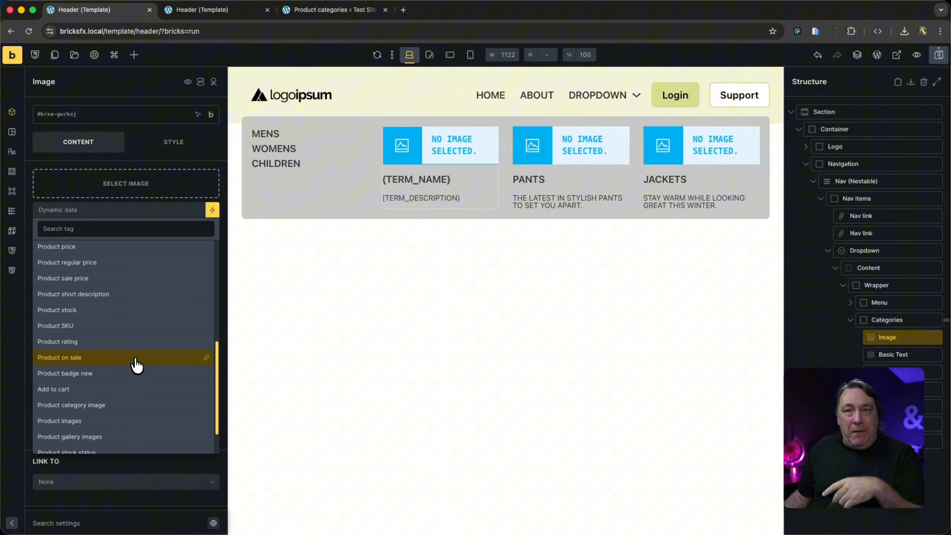
pyautogui.scroll(10, 134, 364)
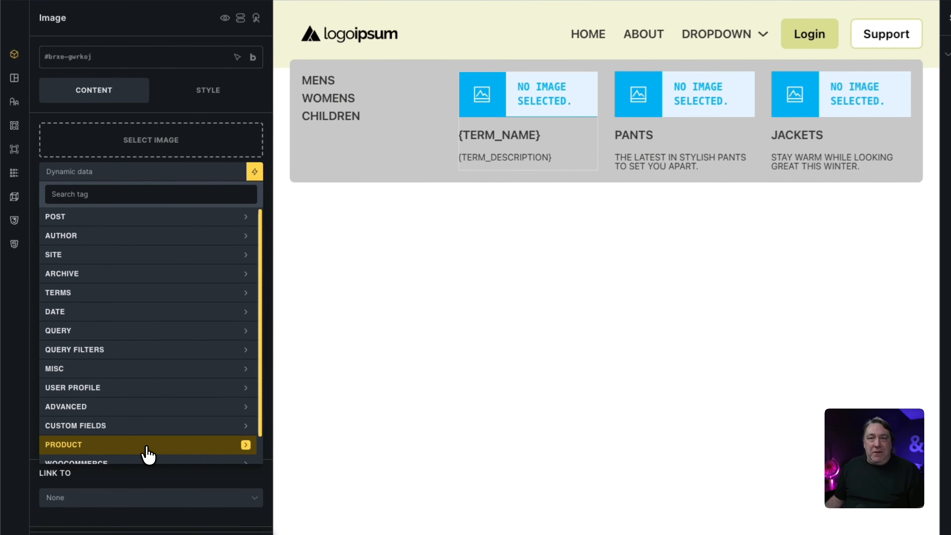
# Search the dynamic data tags for "cate" and assign Product category image to the Image element
pyautogui.click(99, 194)
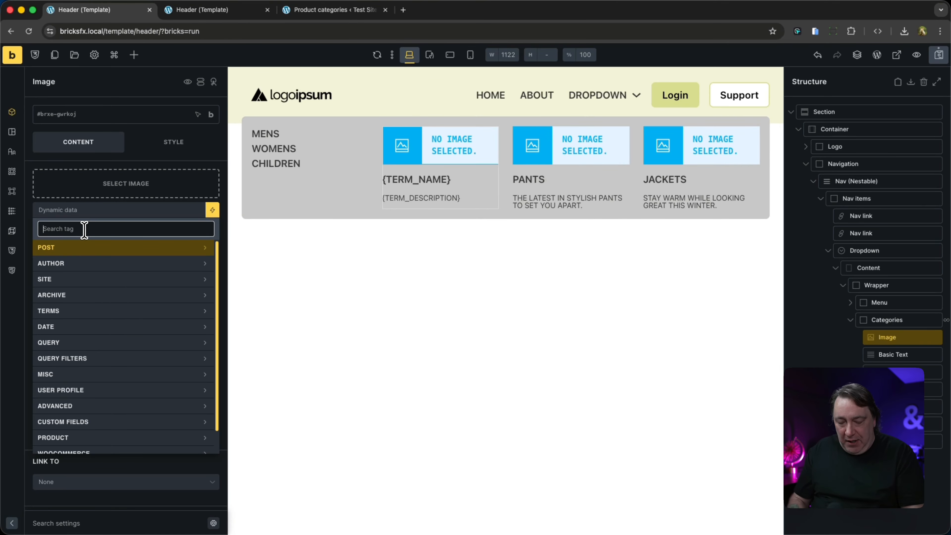
pyautogui.write('cate')
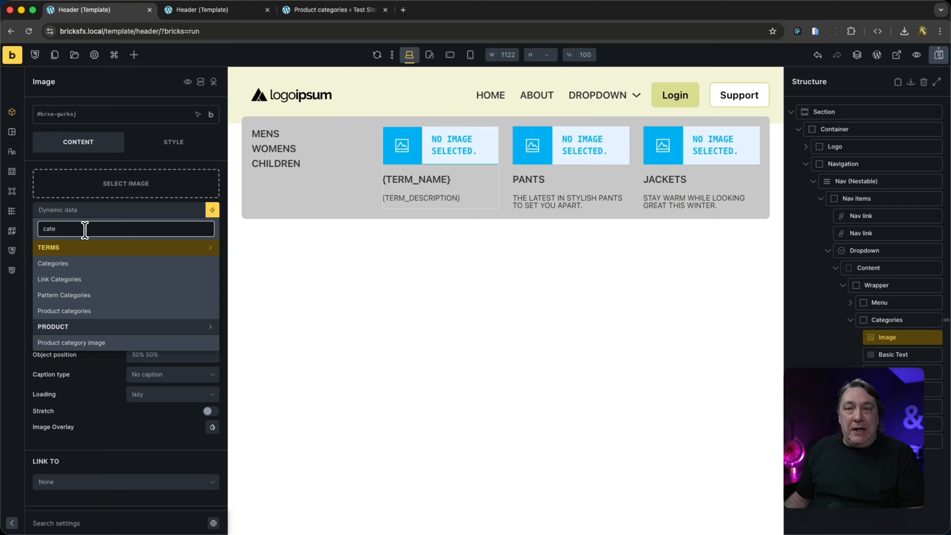
pyautogui.click(84, 343)
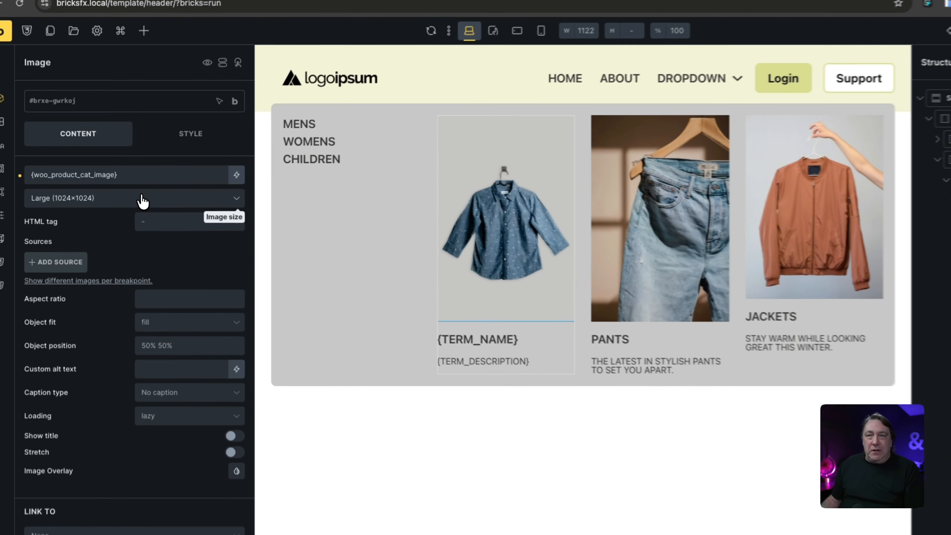
# Set the category image's size to Medium (300×300), its aspect ratio to 2/3 and its object fit to Cover
pyautogui.click(128, 195)
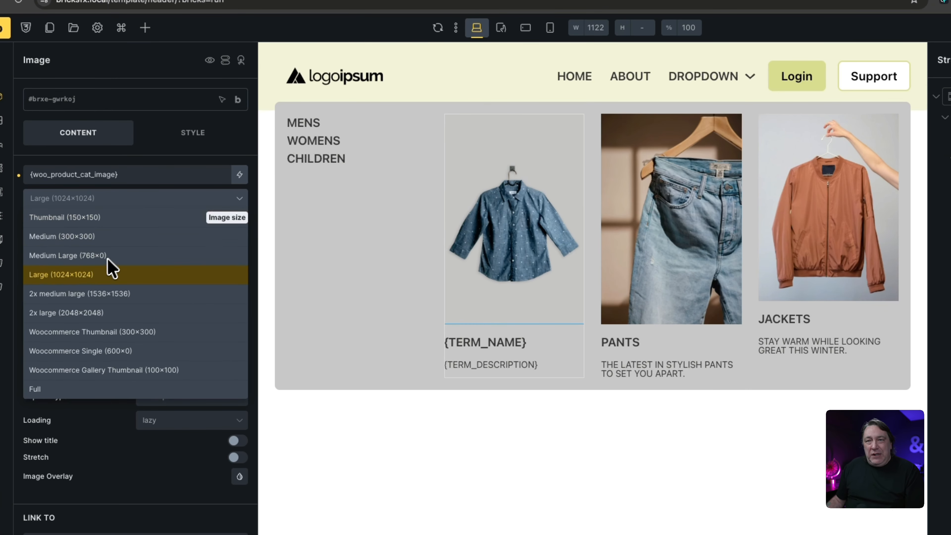
pyautogui.click(95, 238)
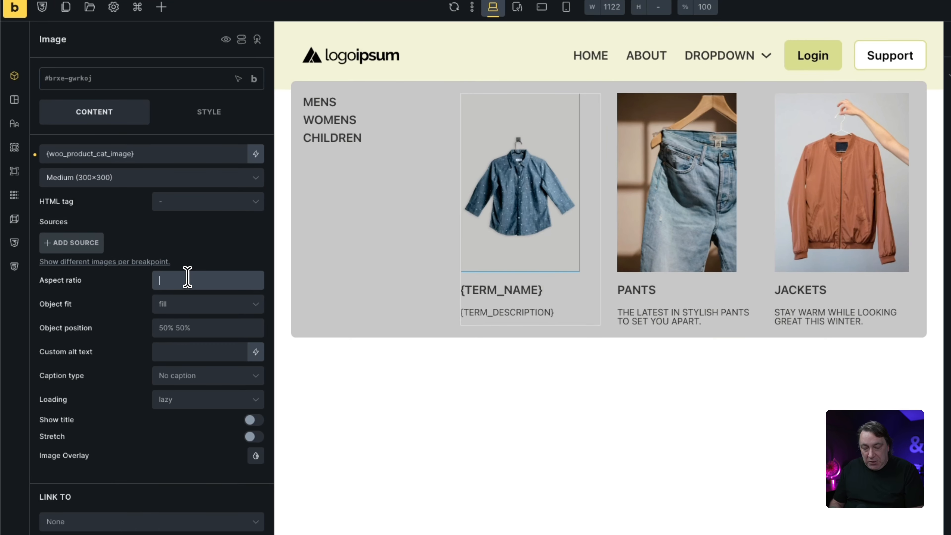
pyautogui.write('2/3')
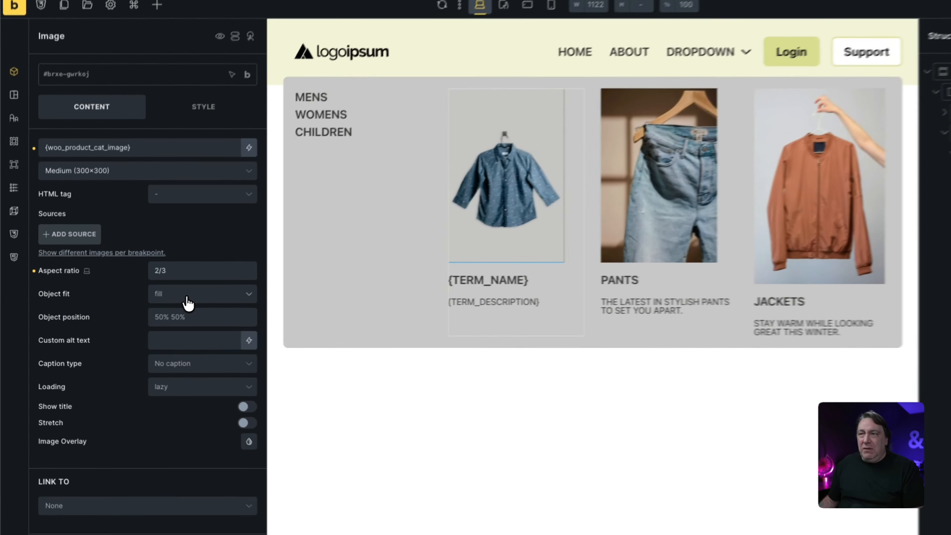
pyautogui.click(160, 301)
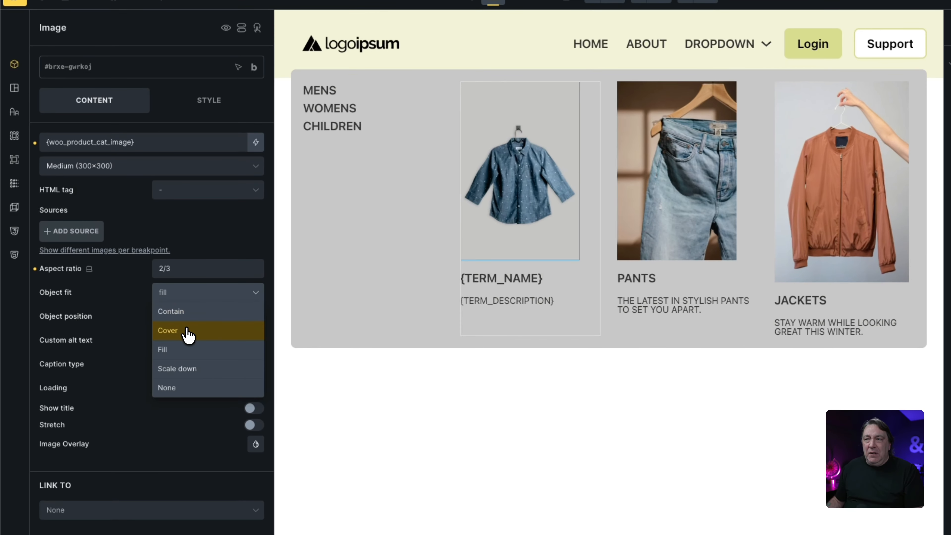
pyautogui.click(155, 335)
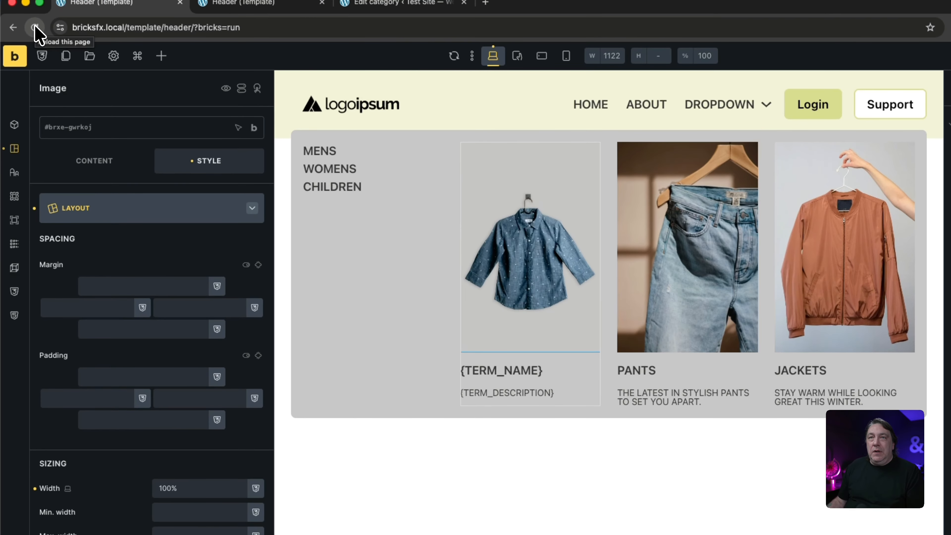
# Reload the Bricks builder and check the category images in the header dropdown
pyautogui.click(34, 27)
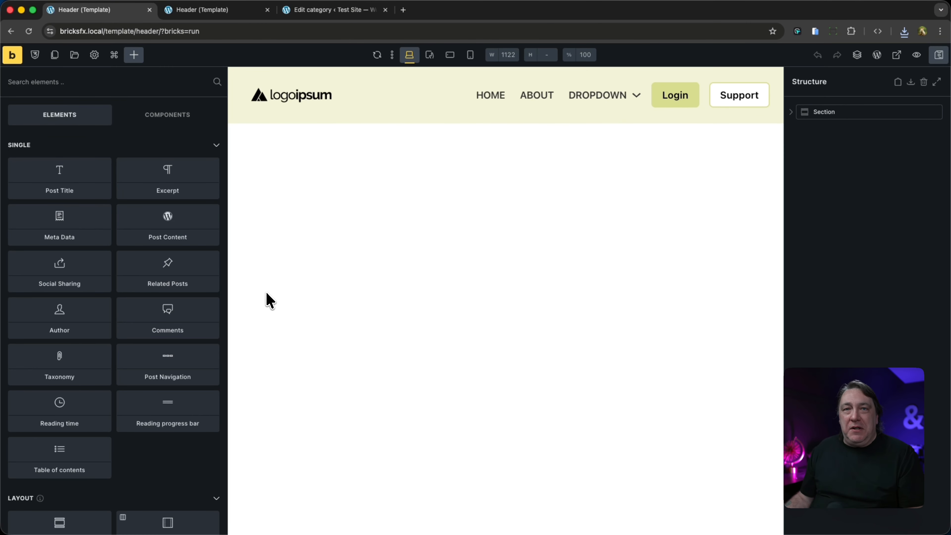
pyautogui.moveTo(622, 98)
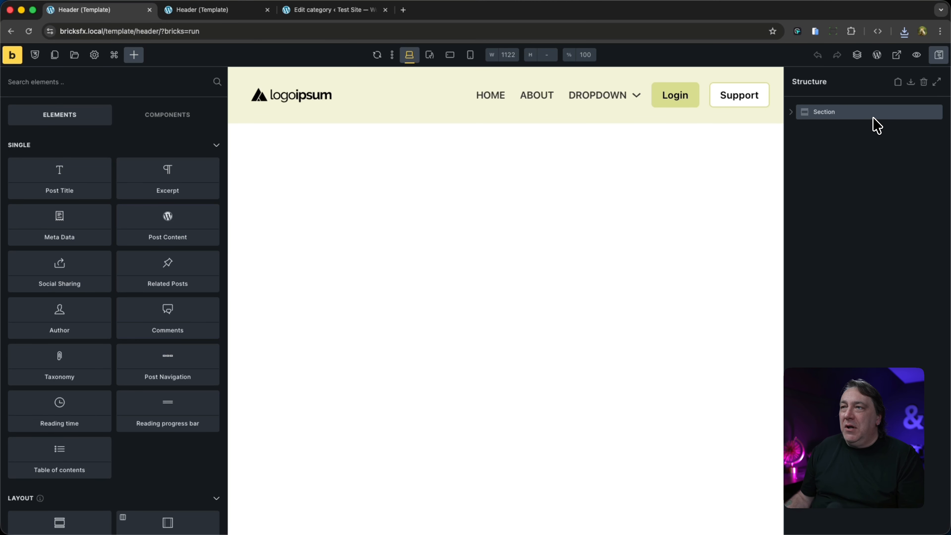
pyautogui.click(244, 11)
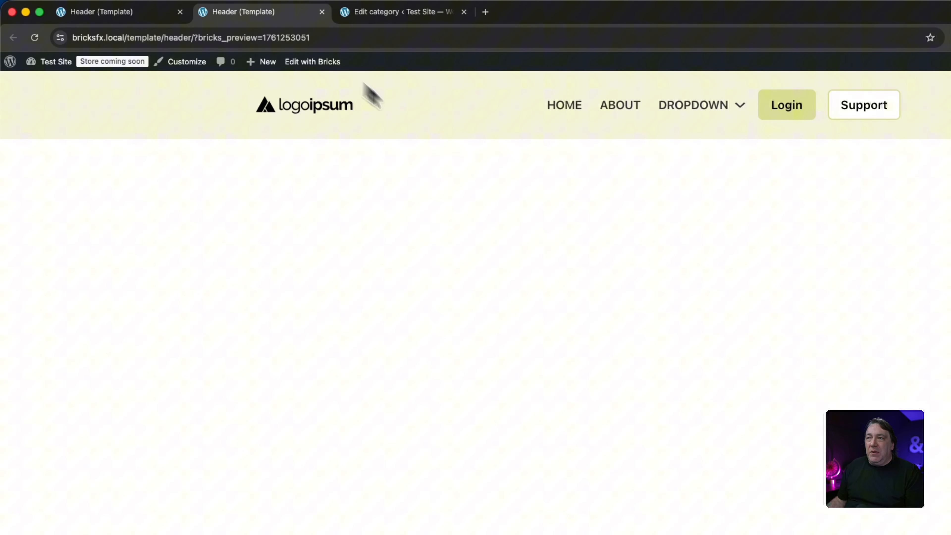
pyautogui.click(125, 11)
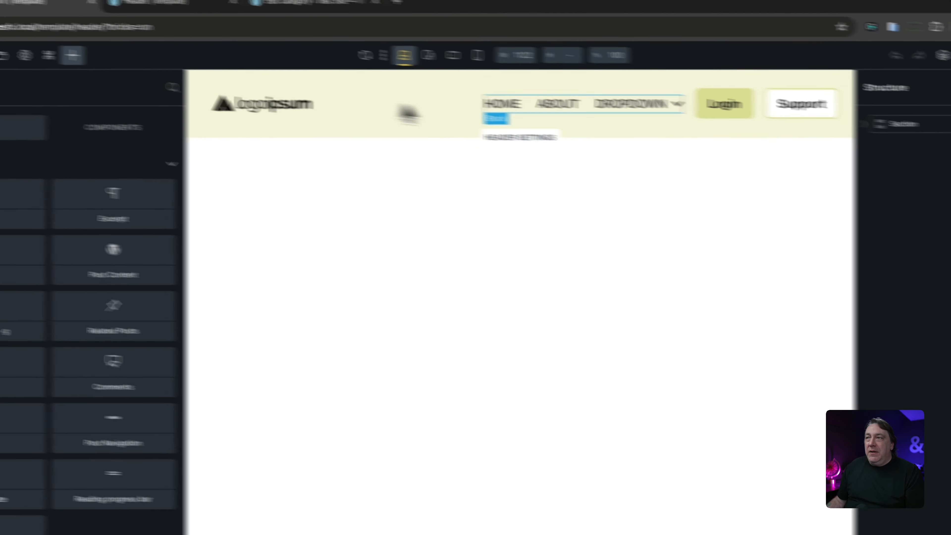
pyautogui.moveTo(678, 111)
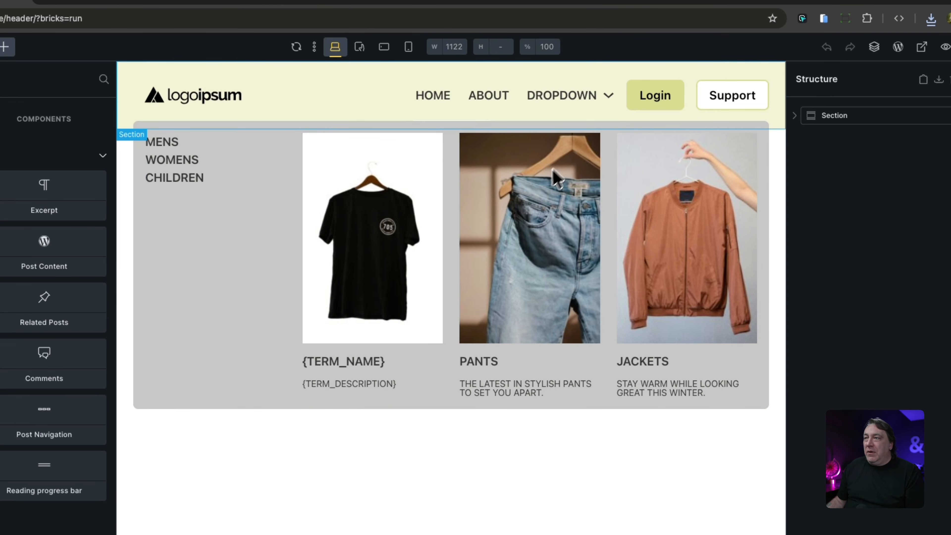
# Select the Image element inside the Categories block and set its aspect ratio to 1/1.2
pyautogui.click(479, 221)
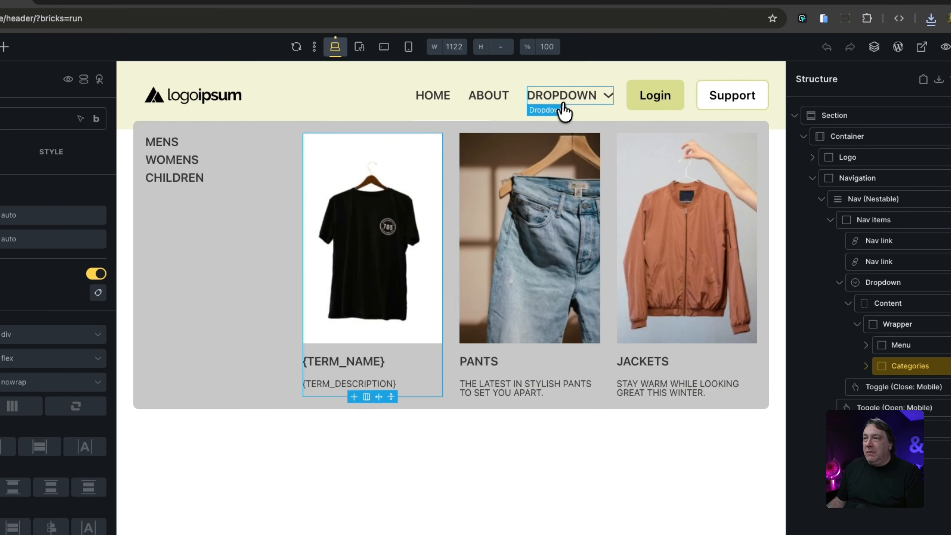
pyautogui.click(563, 109)
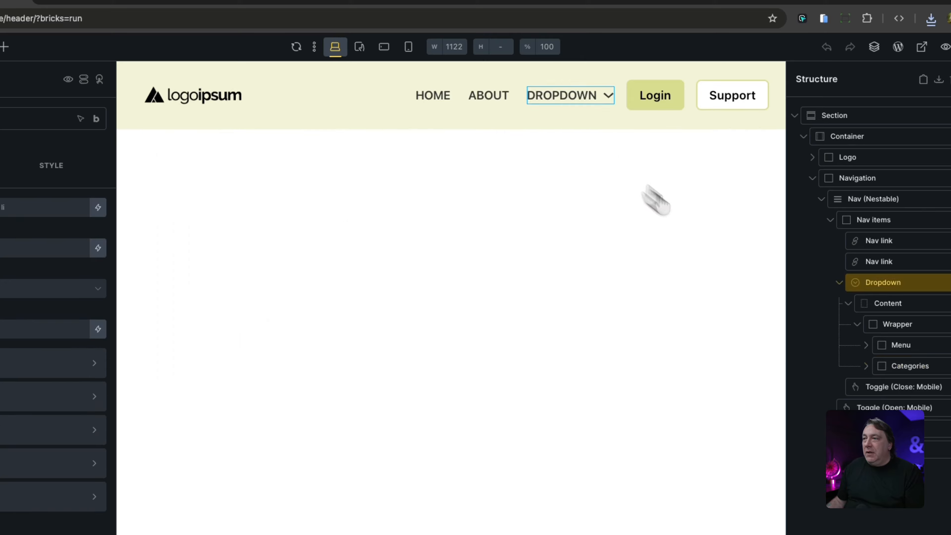
pyautogui.click(885, 314)
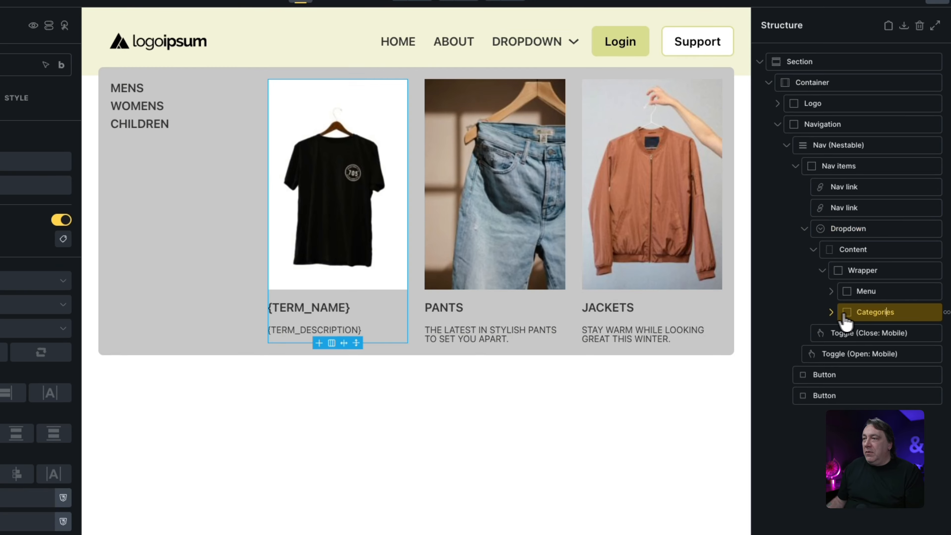
pyautogui.click(830, 312)
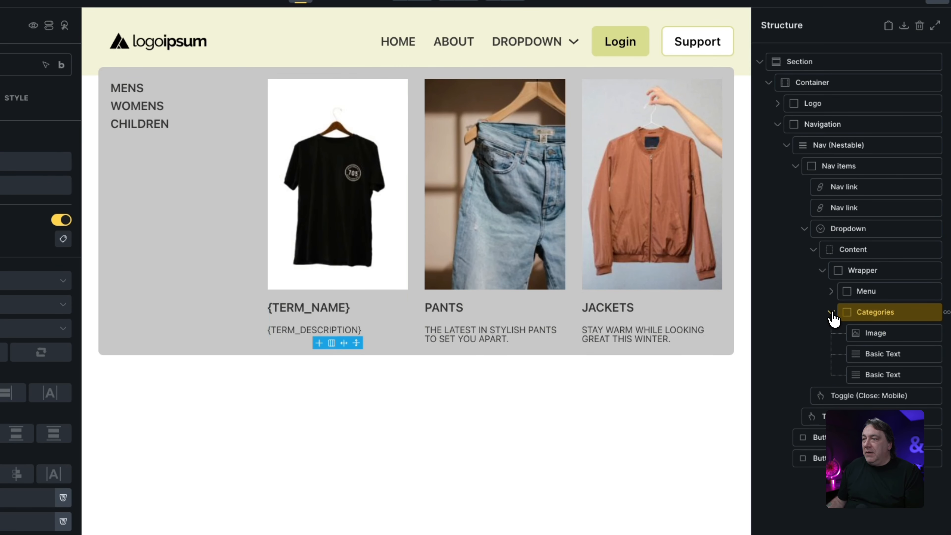
pyautogui.click(883, 336)
pyautogui.click(8, 266)
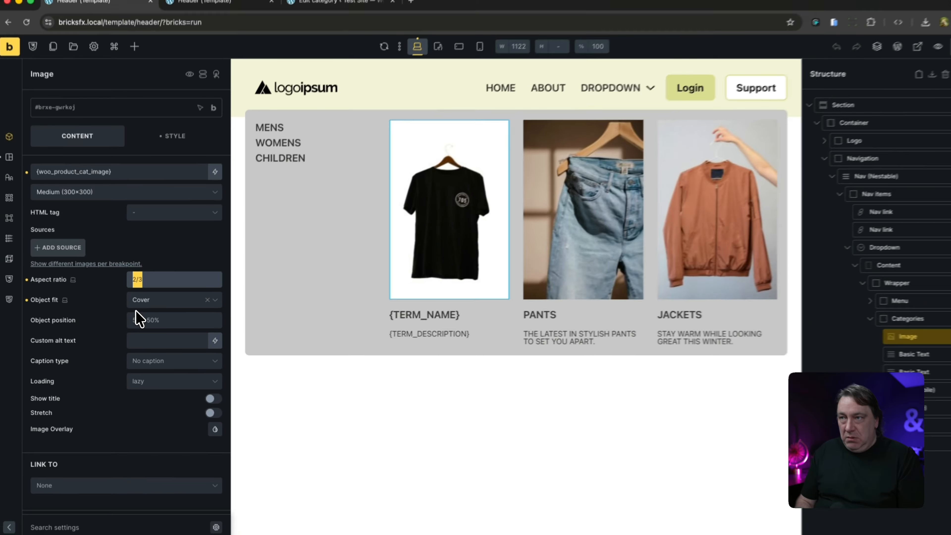
pyautogui.write('1/')
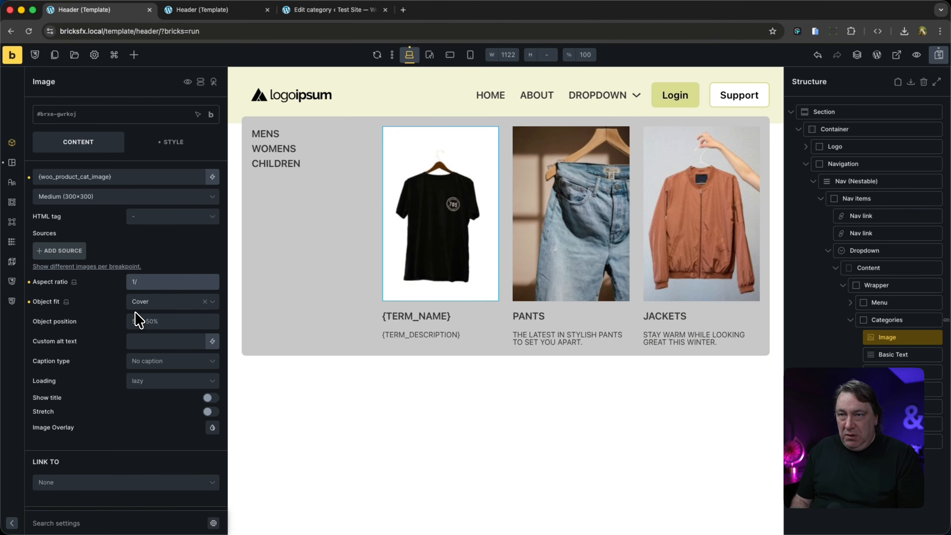
pyautogui.write('1')
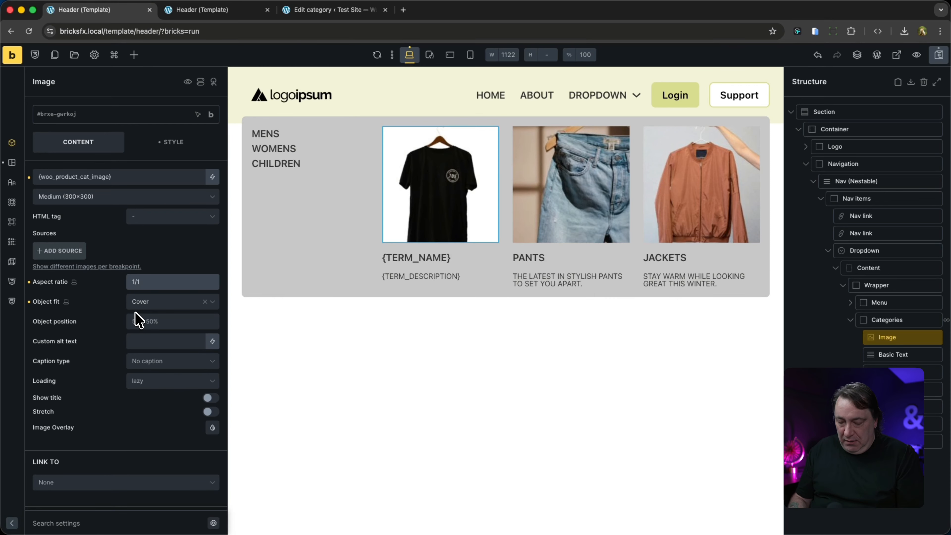
pyautogui.write('.2')
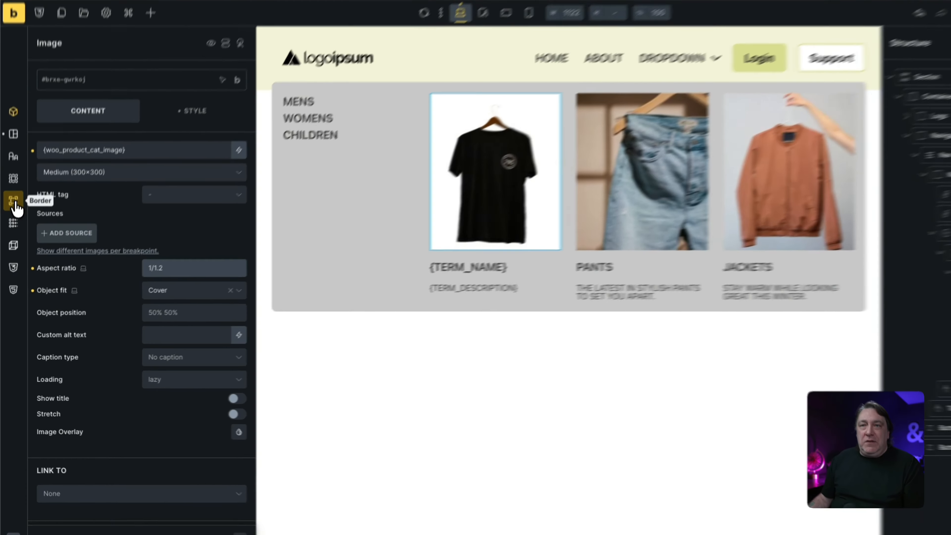
# Round all four corners of the category image with the radius-l variable
pyautogui.click(14, 202)
pyautogui.click(255, 171)
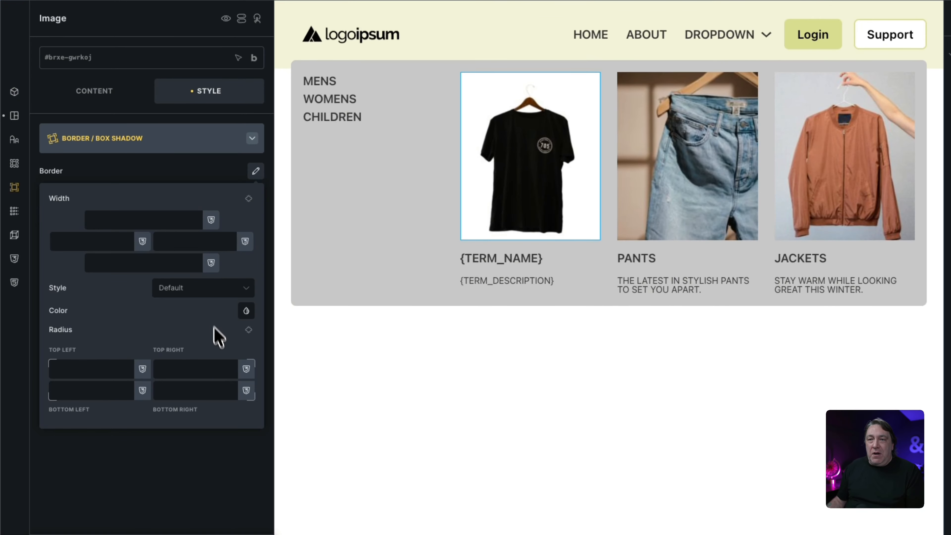
pyautogui.click(248, 330)
pyautogui.click(142, 369)
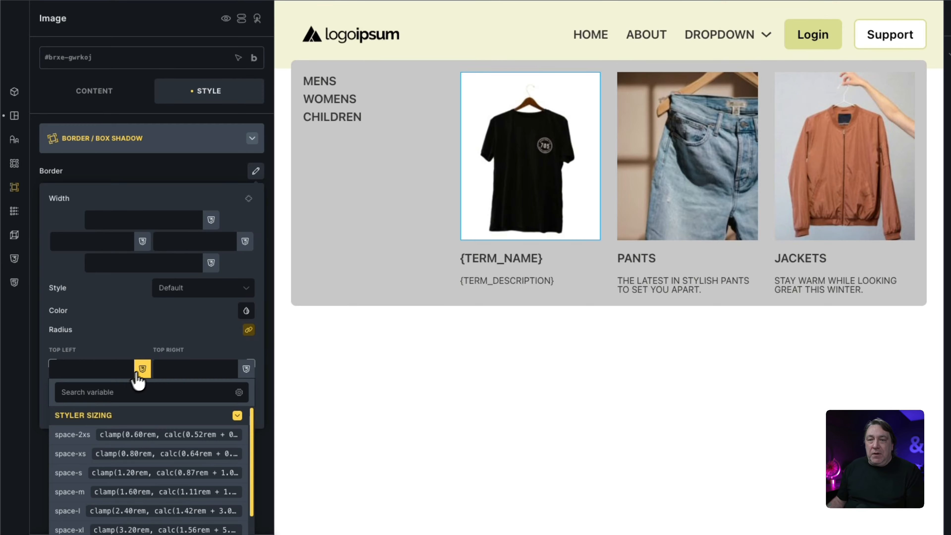
pyautogui.click(117, 392)
pyautogui.write('rad')
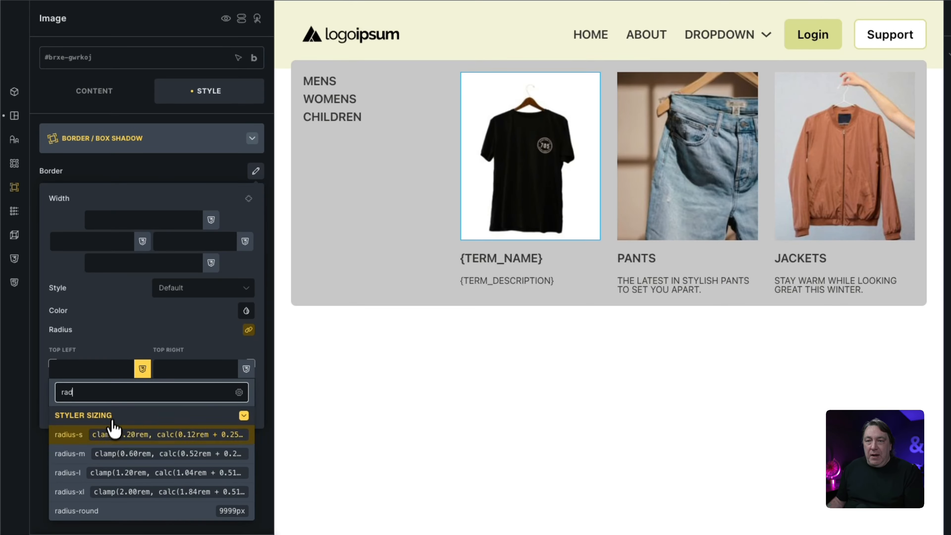
pyautogui.click(75, 473)
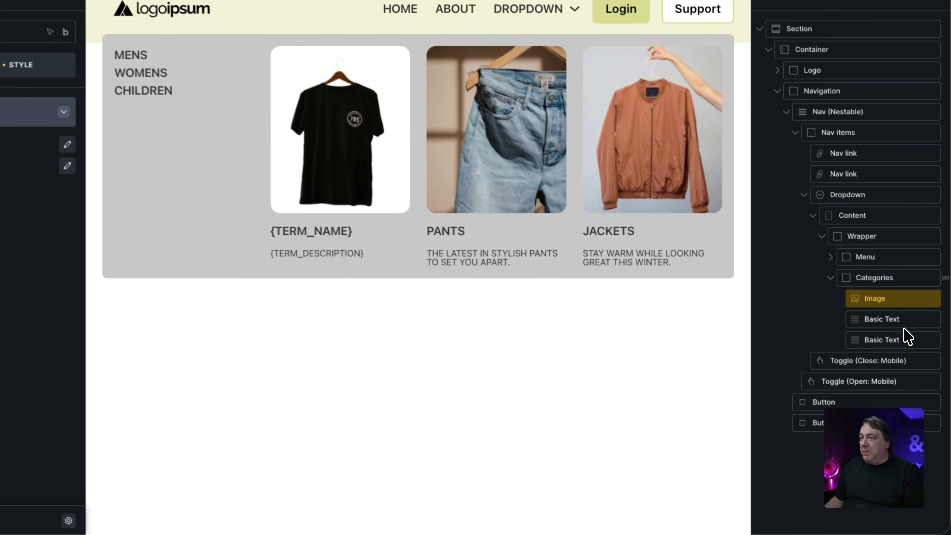
# Wrap the two Basic Text elements under the category image together in a Block
pyautogui.click(899, 355)
pyautogui.keyDown('shift'); pyautogui.click(893, 340); pyautogui.keyUp('shift')
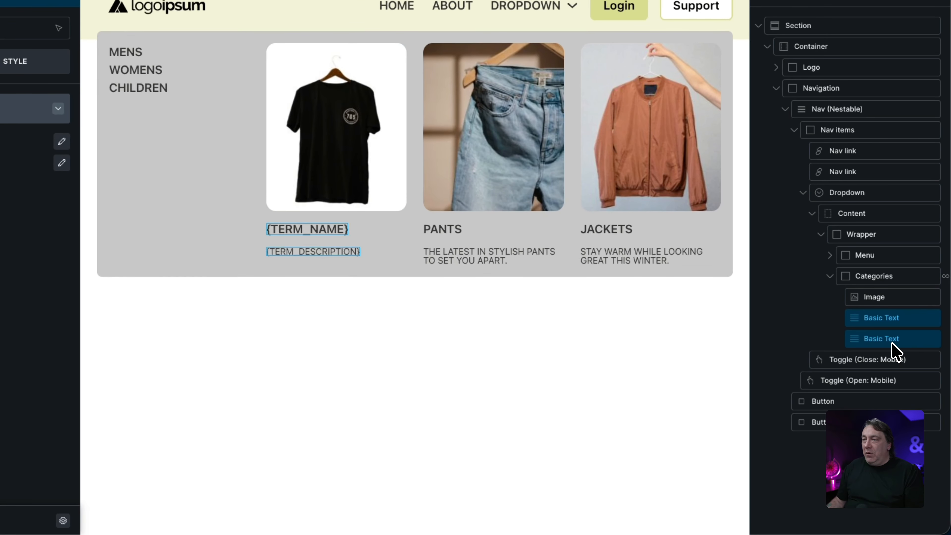
pyautogui.rightClick(894, 341)
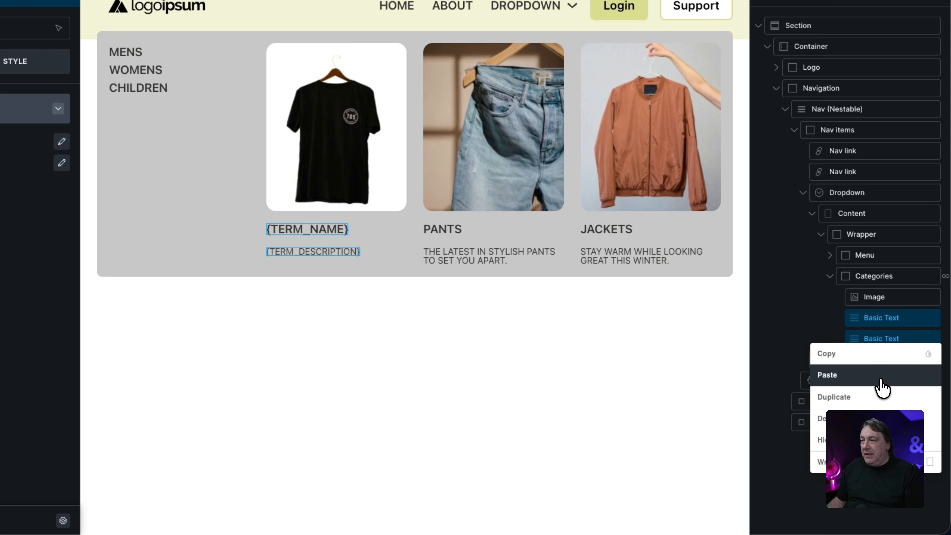
pyautogui.click(835, 461)
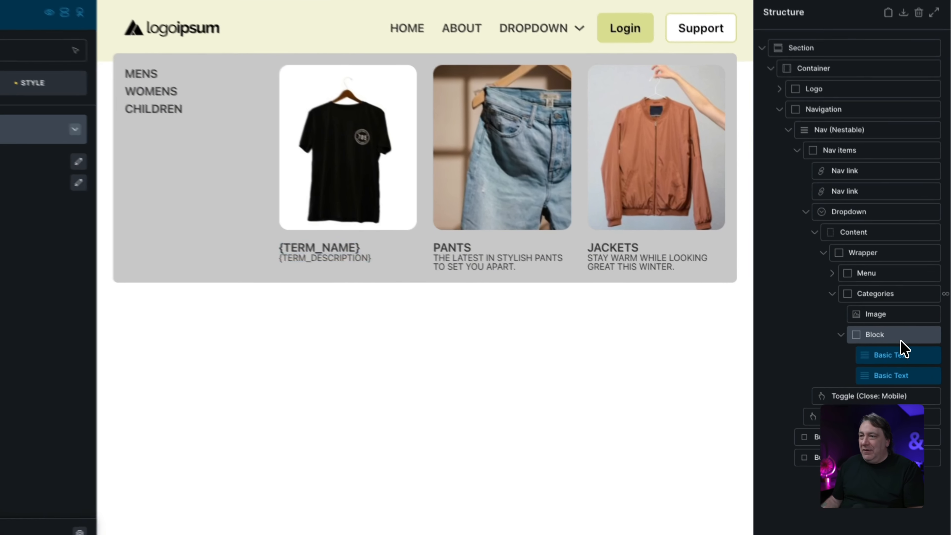
# Select the Block around the category texts and set its padding to the space-s variable on all sides
pyautogui.click(906, 355)
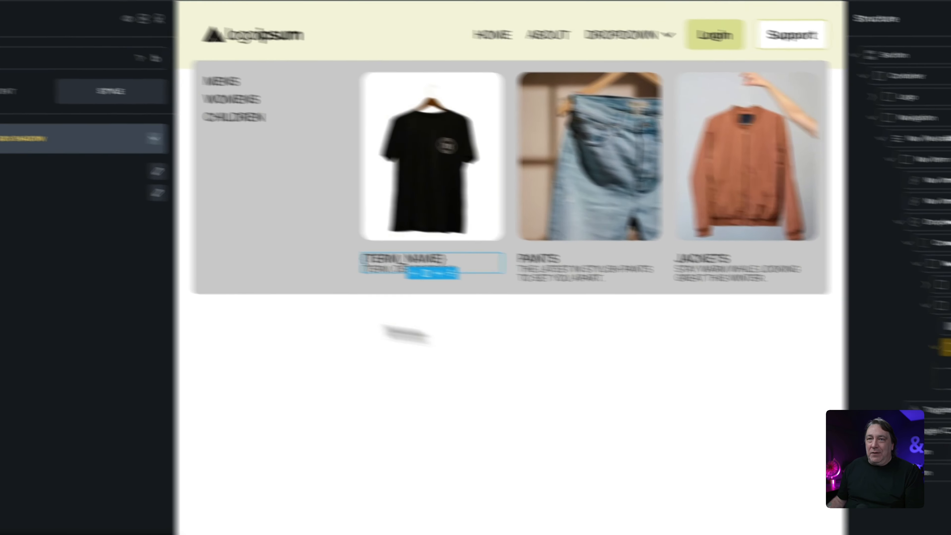
pyautogui.click(14, 127)
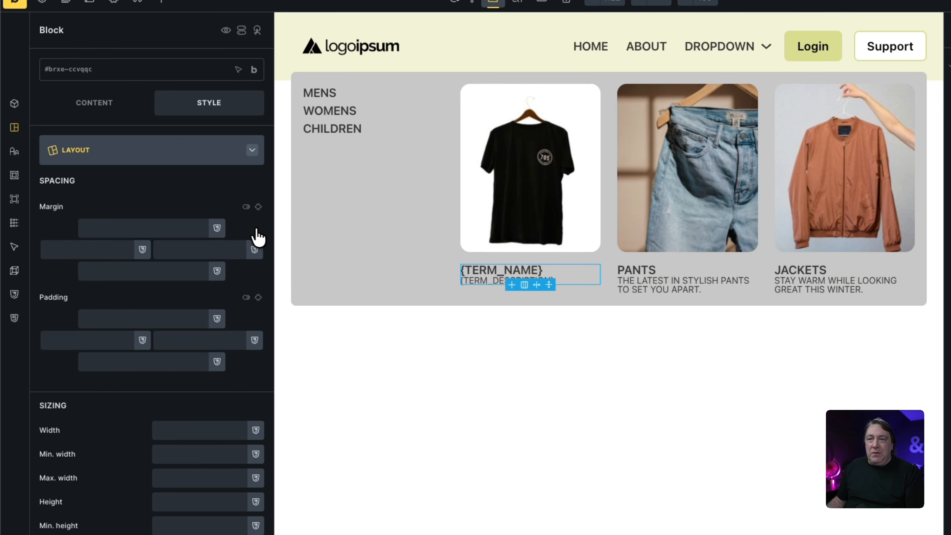
pyautogui.click(216, 319)
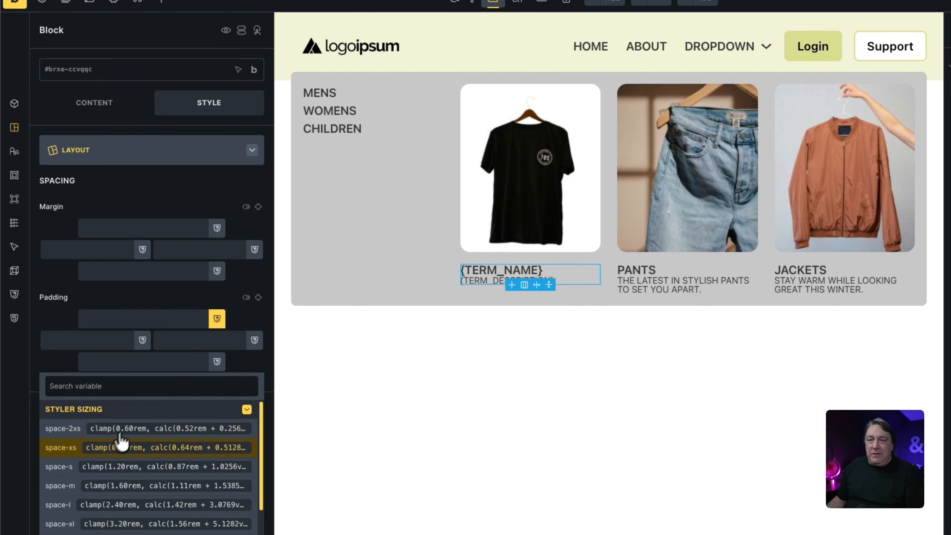
pyautogui.click(90, 464)
pyautogui.click(258, 298)
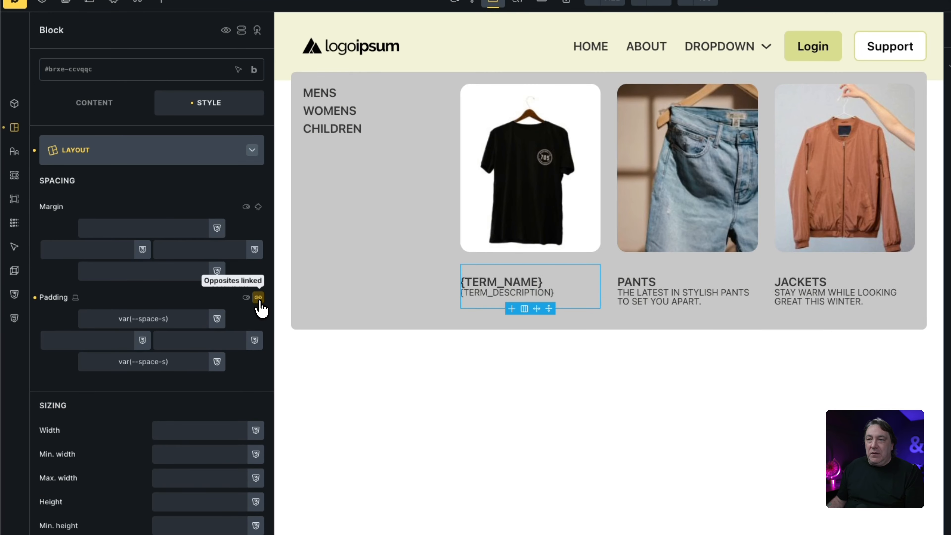
pyautogui.click(259, 298)
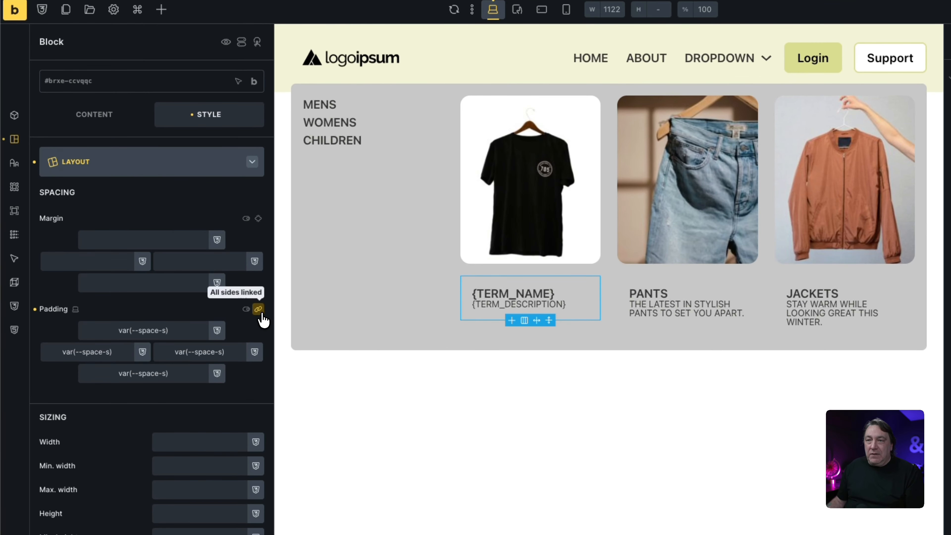
# Unlink the text Block's padding sides and set its left and right padding to var(--space-xs)
pyautogui.click(214, 303)
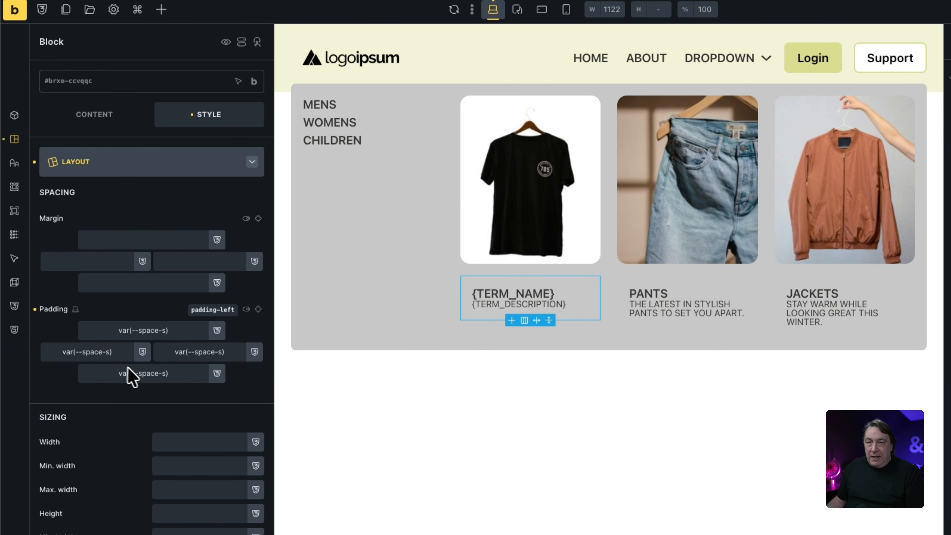
pyautogui.click(142, 352)
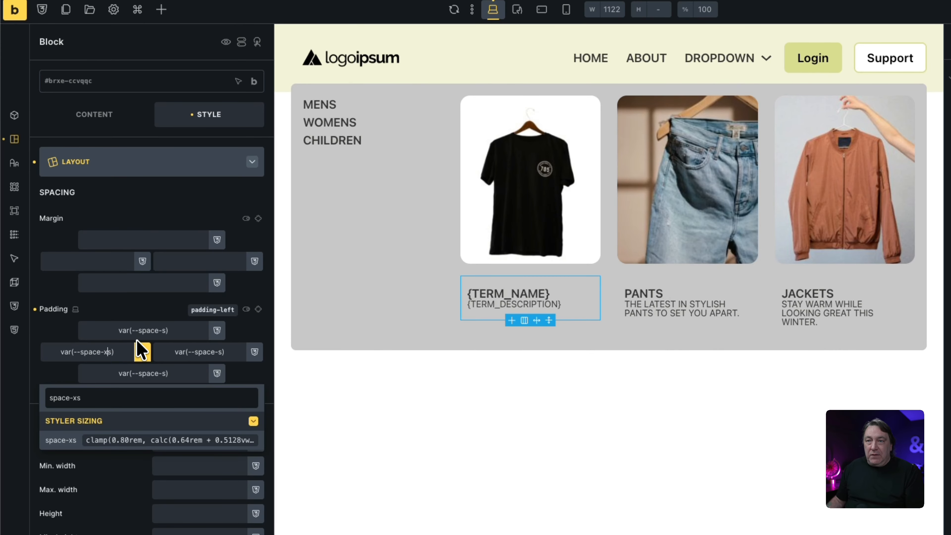
pyautogui.click(219, 352)
pyautogui.write('x')
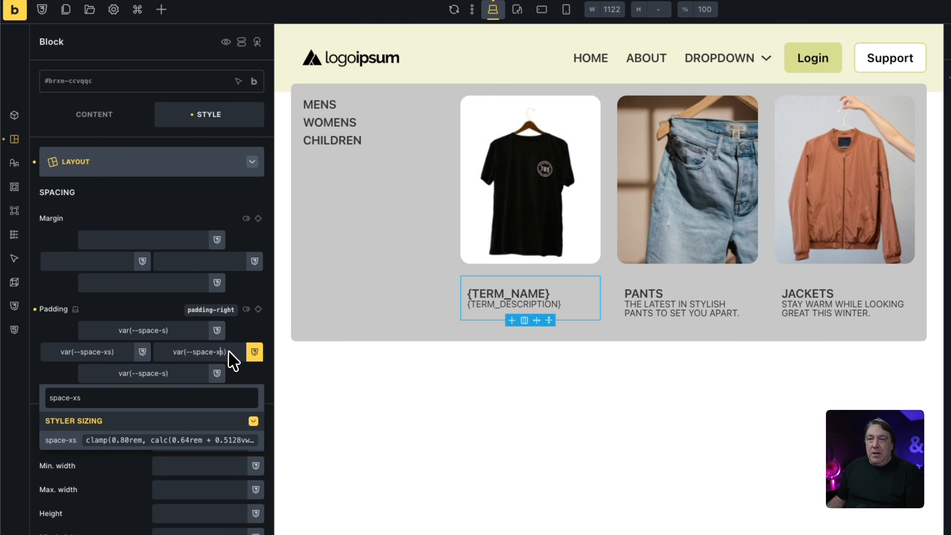
pyautogui.click(133, 318)
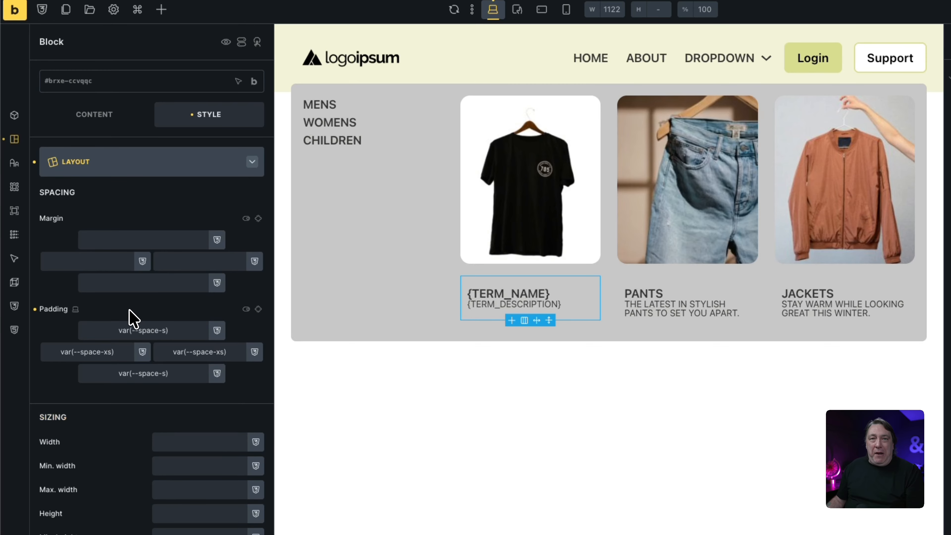
# Give the text Block the background colour var(--light-t-3)
pyautogui.click(13, 189)
pyautogui.click(256, 197)
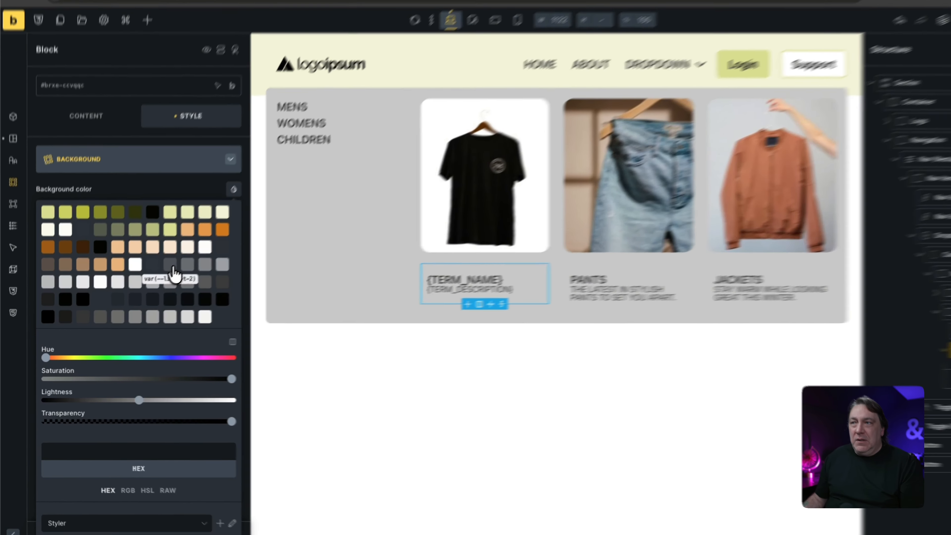
pyautogui.click(156, 278)
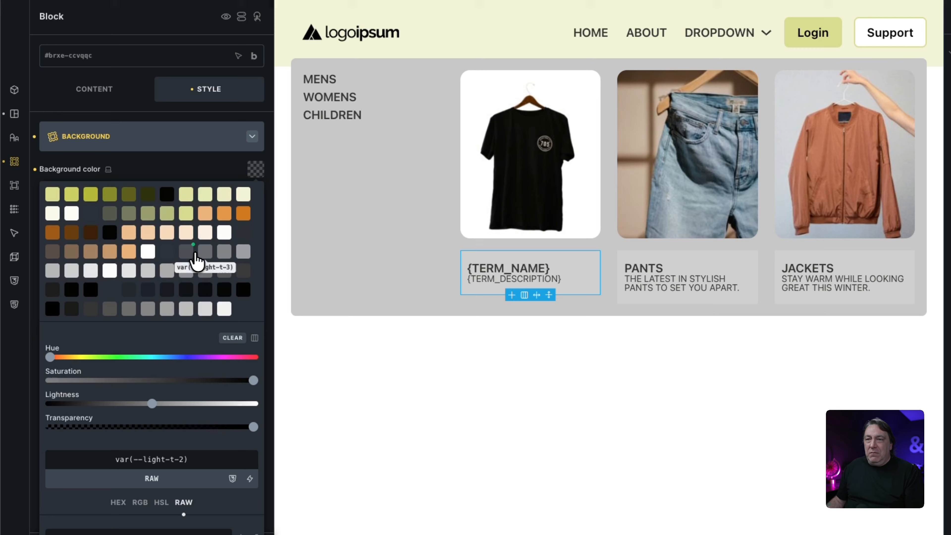
pyautogui.click(203, 254)
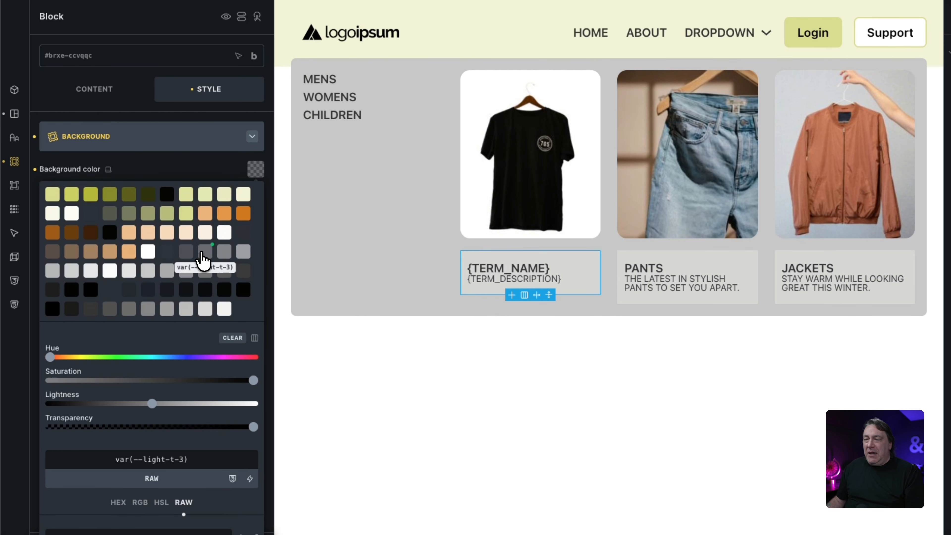
# Round all four corners of the text Block with the radius-l variable
pyautogui.click(14, 185)
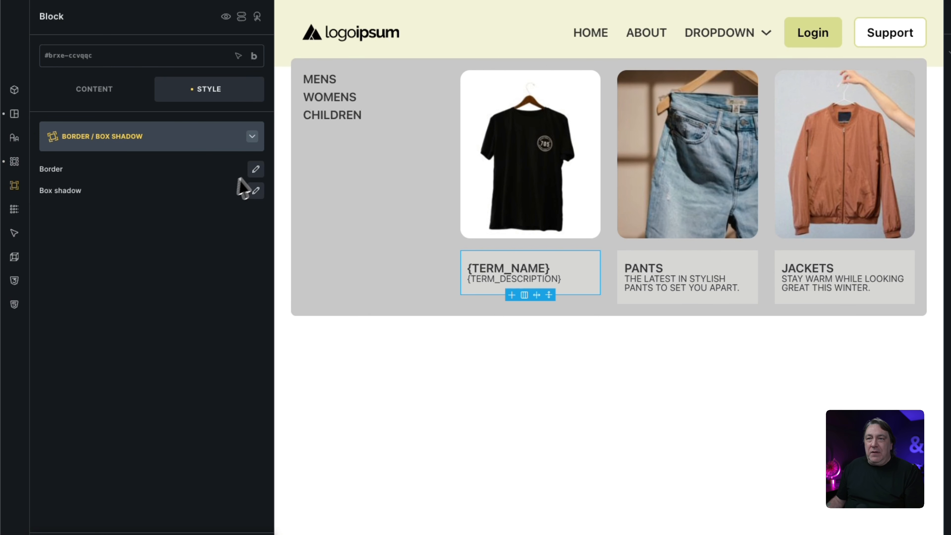
pyautogui.click(254, 169)
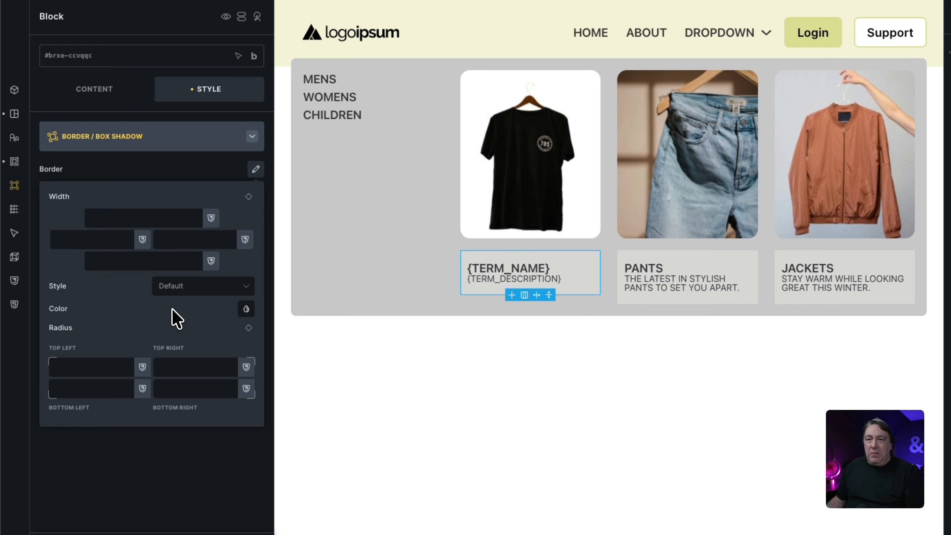
pyautogui.click(248, 328)
pyautogui.click(142, 367)
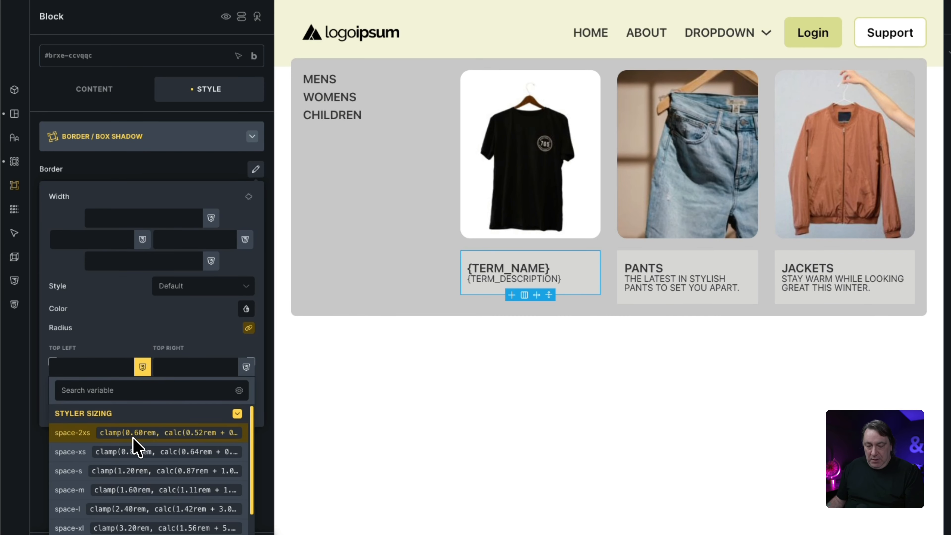
pyautogui.click(133, 390)
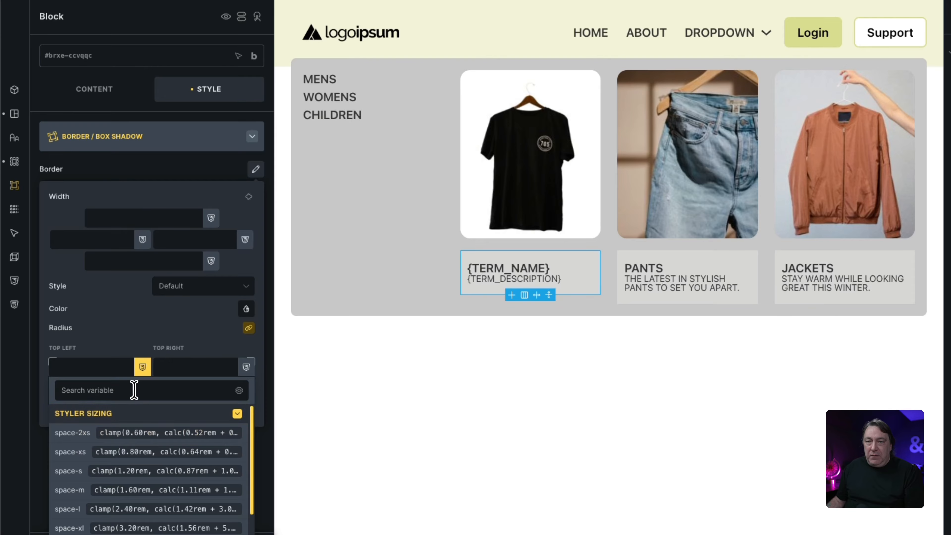
pyautogui.write('ra')
pyautogui.click(112, 473)
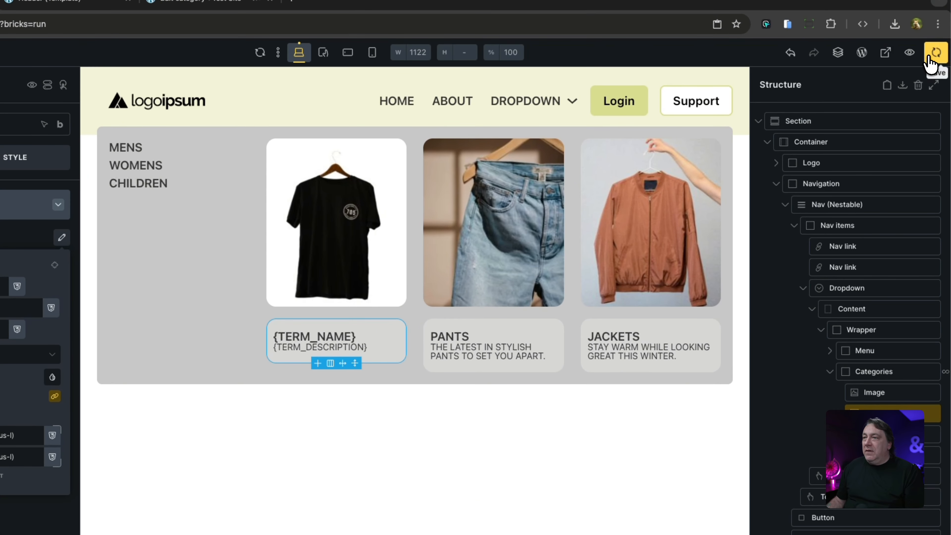
# Save the header template, reload its front-end preview and check the category cards in the dropdown
pyautogui.click(948, 35)
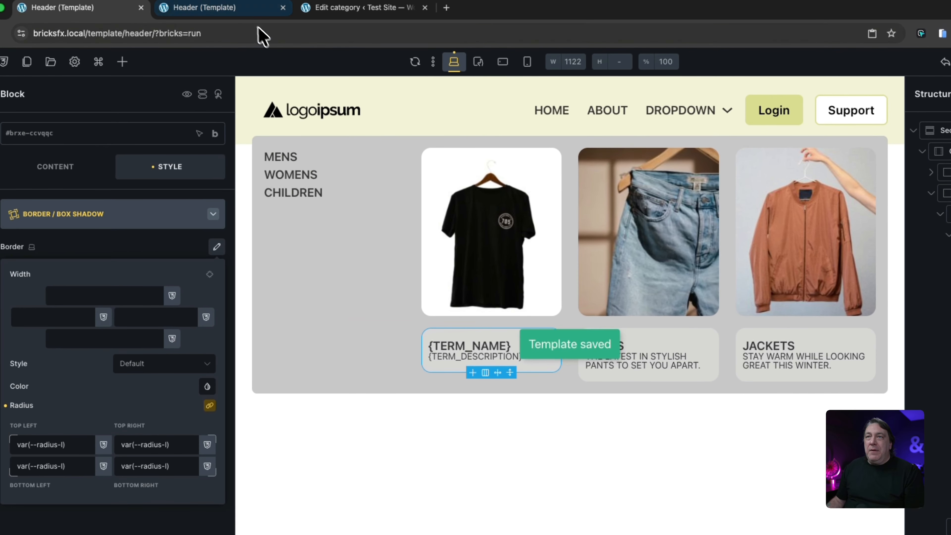
pyautogui.click(244, 15)
pyautogui.click(34, 38)
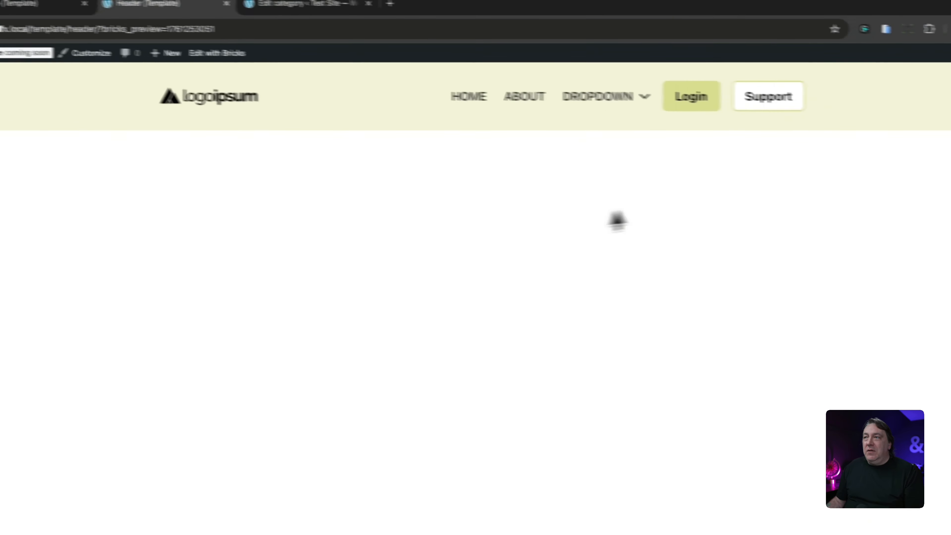
pyautogui.moveTo(643, 112)
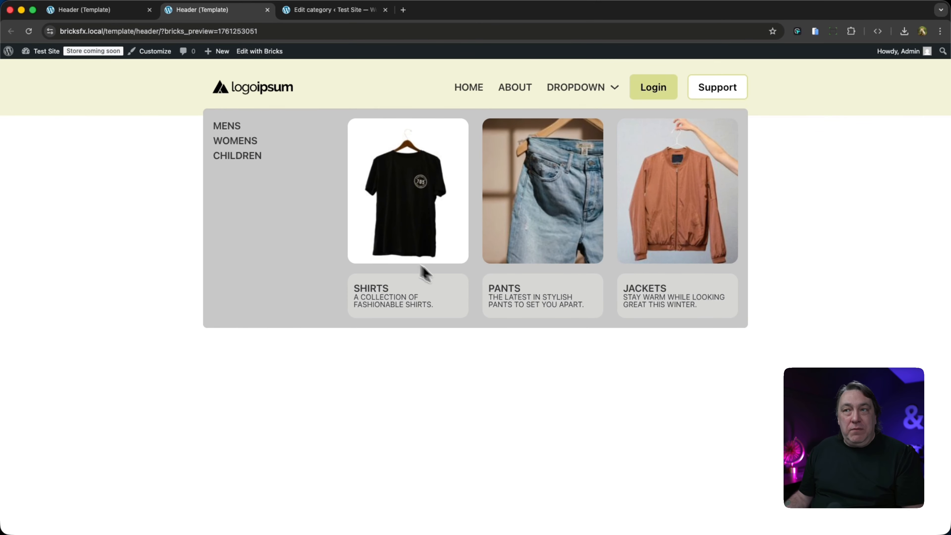
# Return to the builder and set the category Image's link to Other (URL) with the Dynamic data link type
pyautogui.press('super+1')
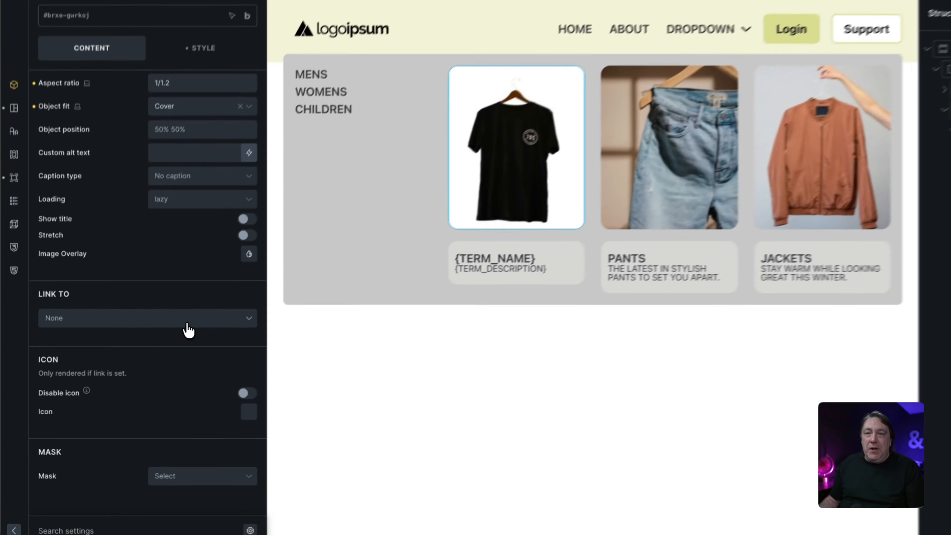
pyautogui.click(158, 344)
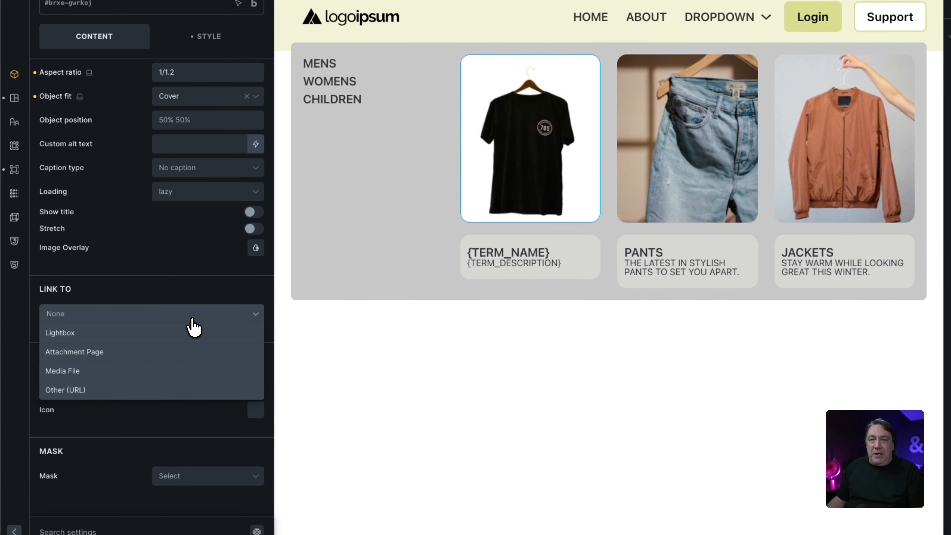
pyautogui.click(178, 390)
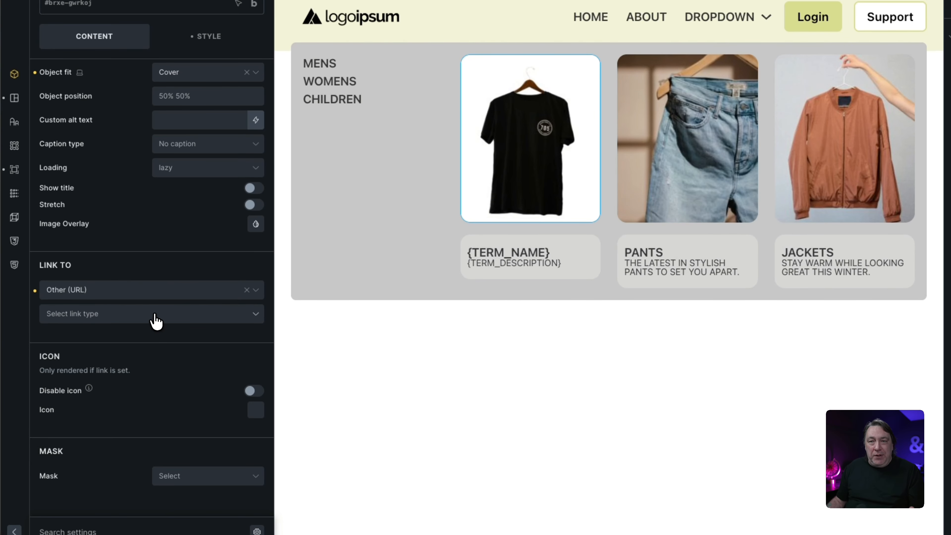
pyautogui.click(154, 318)
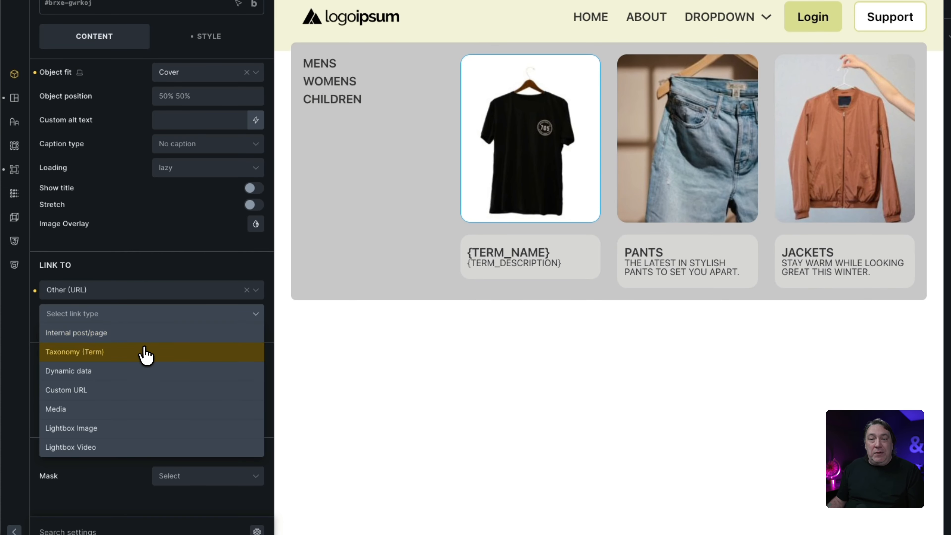
pyautogui.click(138, 373)
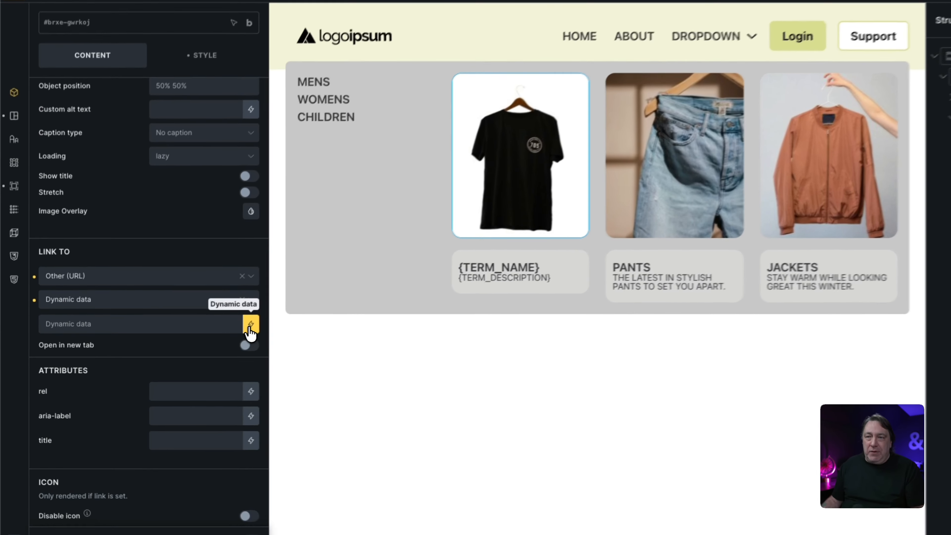
# Link the category Image to the Term archive URL dynamic data tag, {term_url}
pyautogui.click(212, 338)
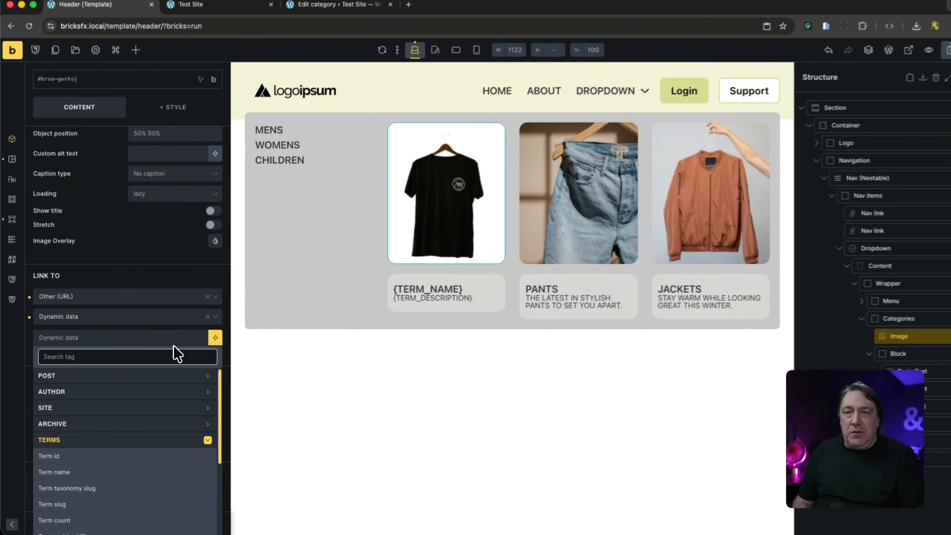
pyautogui.write('cate')
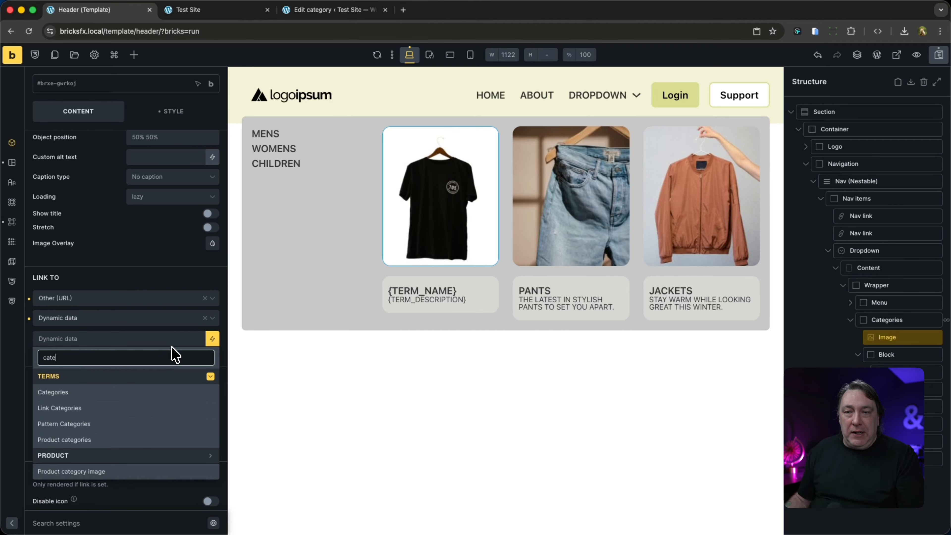
pyautogui.scroll(-4, 165, 397)
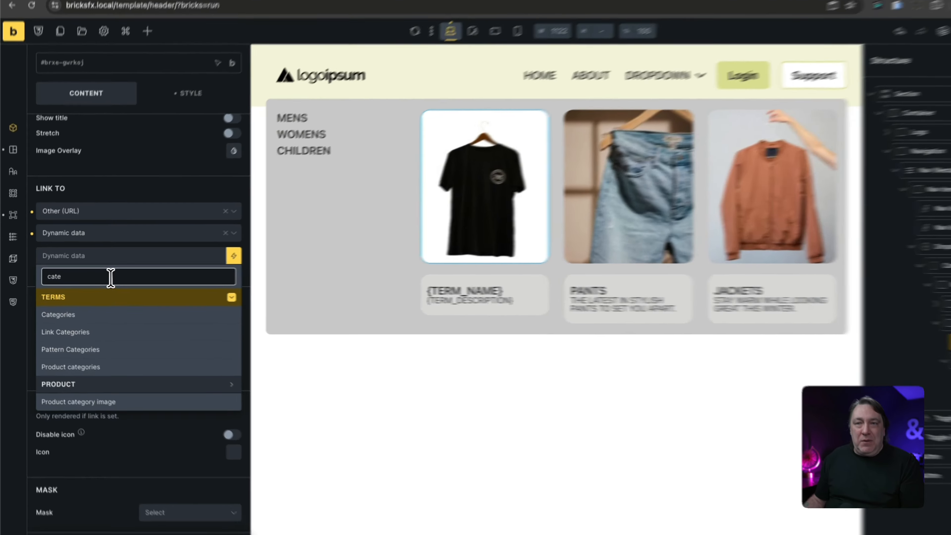
pyautogui.doubleClick(100, 278)
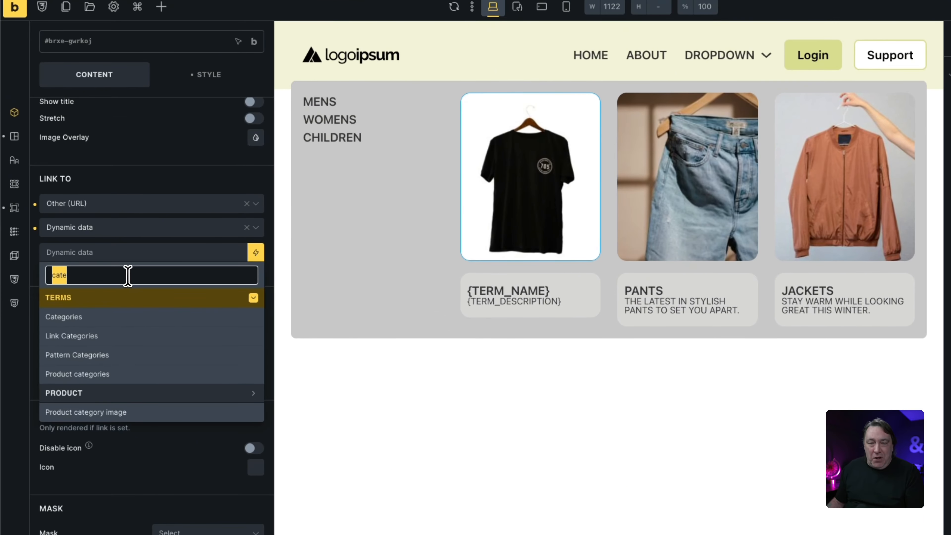
pyautogui.write('url')
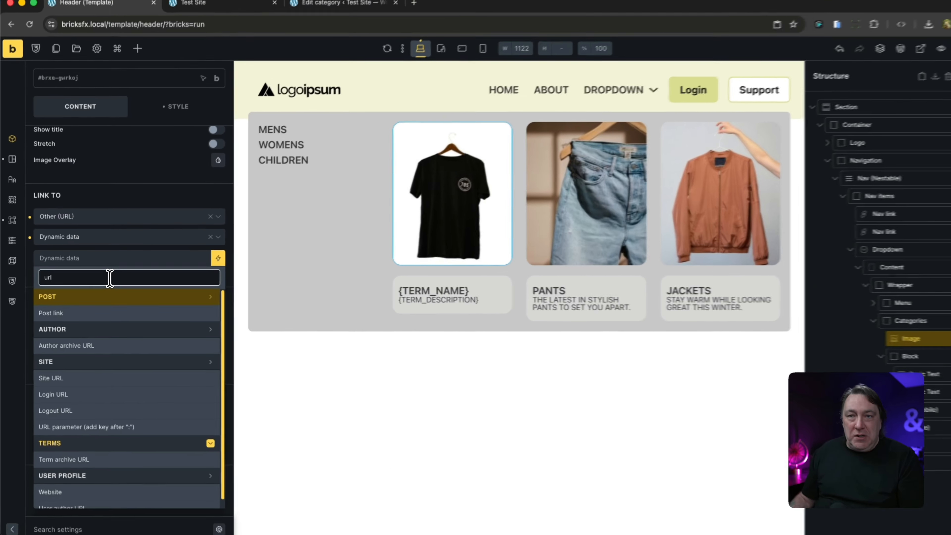
pyautogui.scroll(-1, 119, 328)
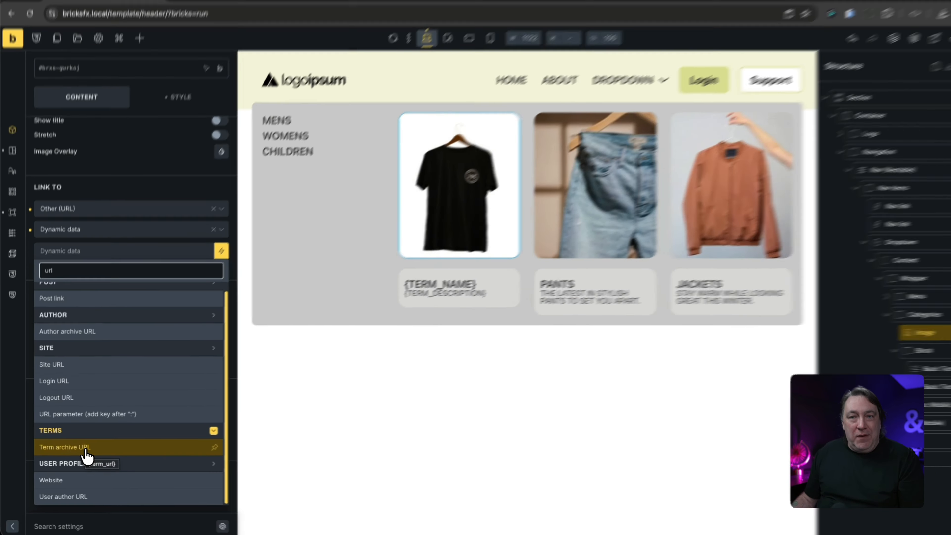
pyautogui.click(82, 449)
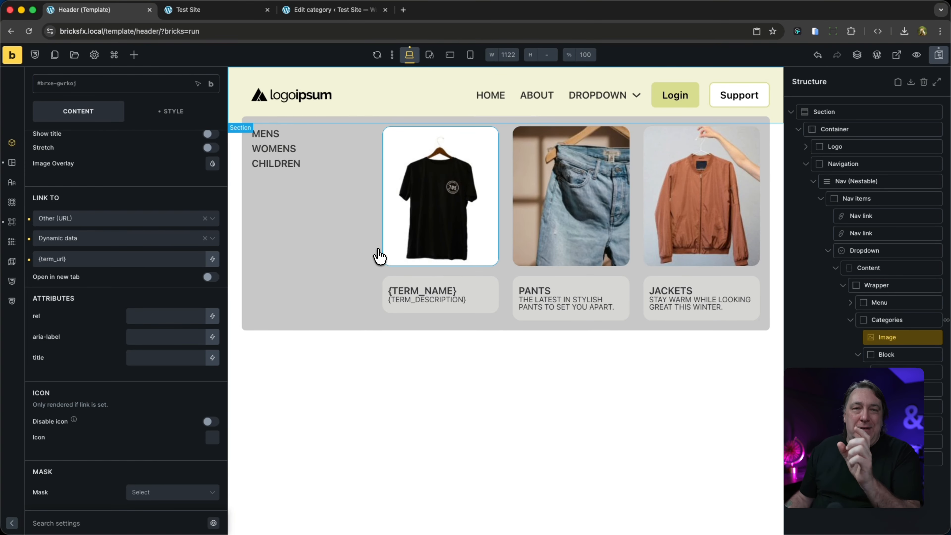
# Save the header template and reload its front-end preview
pyautogui.click(938, 58)
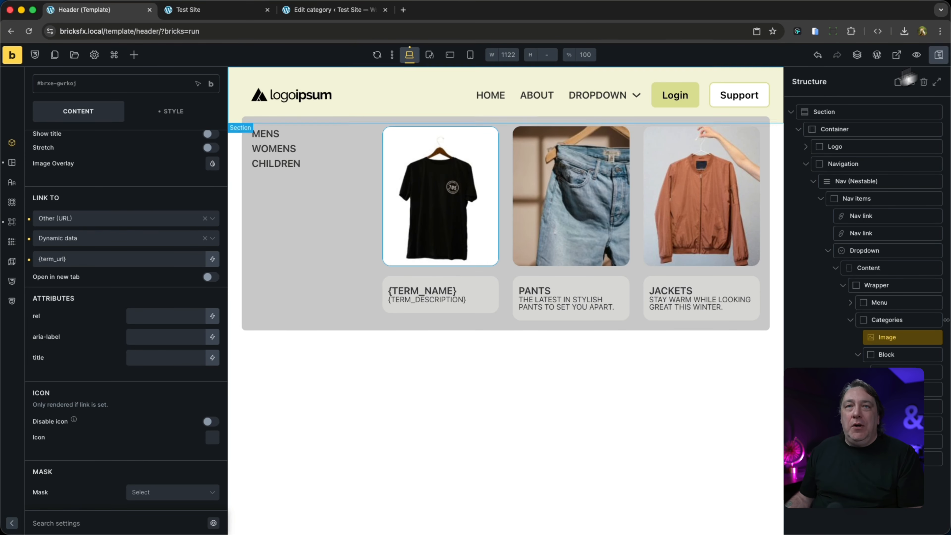
pyautogui.click(228, 15)
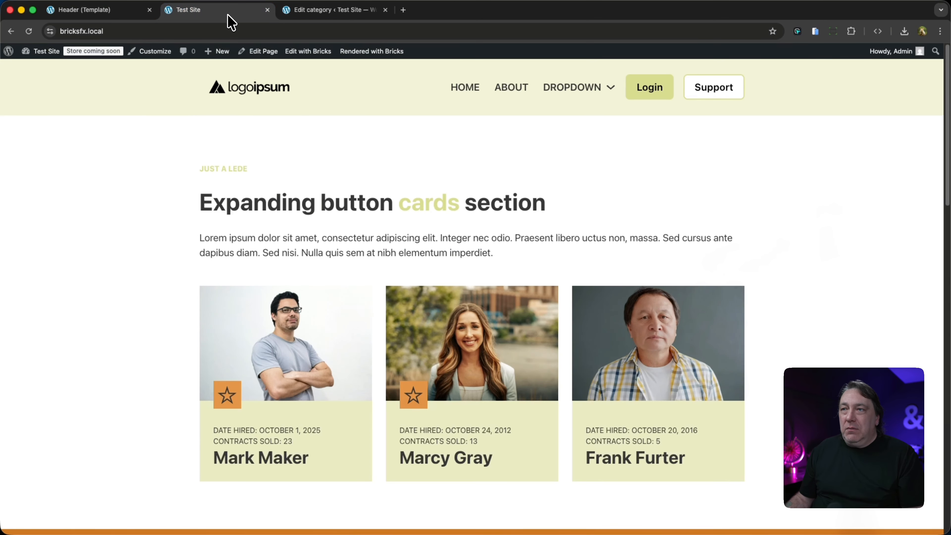
pyautogui.click(33, 36)
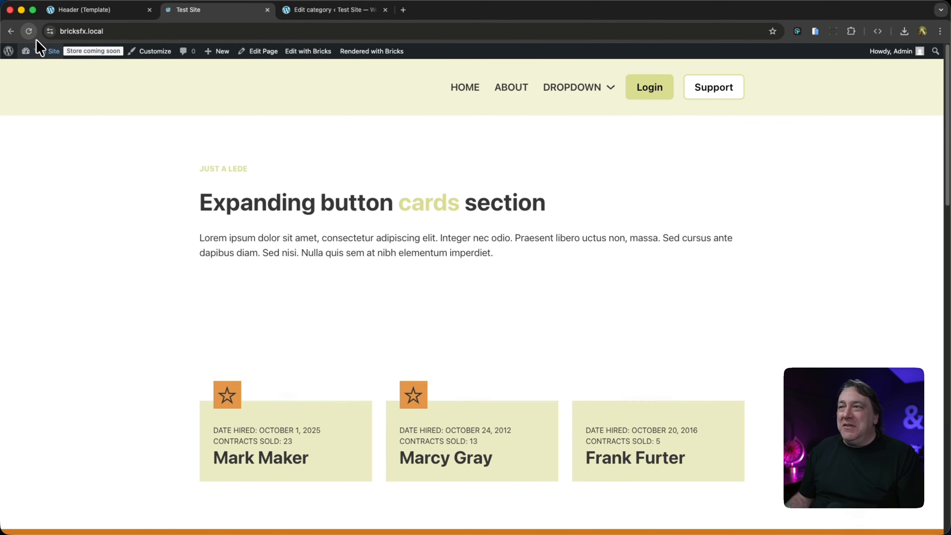
# Test the dropdown's category image links by opening the Pants, Jackets and Shirts archive pages
pyautogui.moveTo(582, 89)
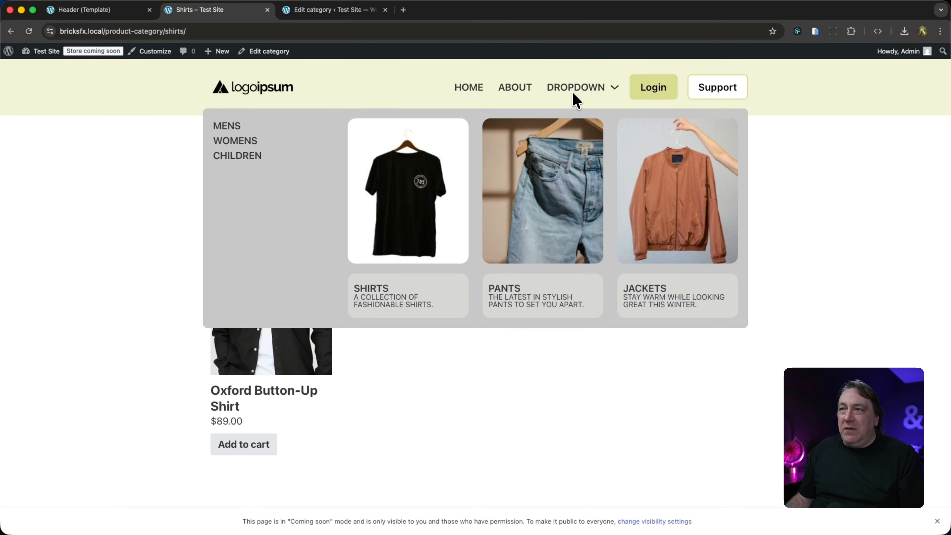
pyautogui.click(551, 190)
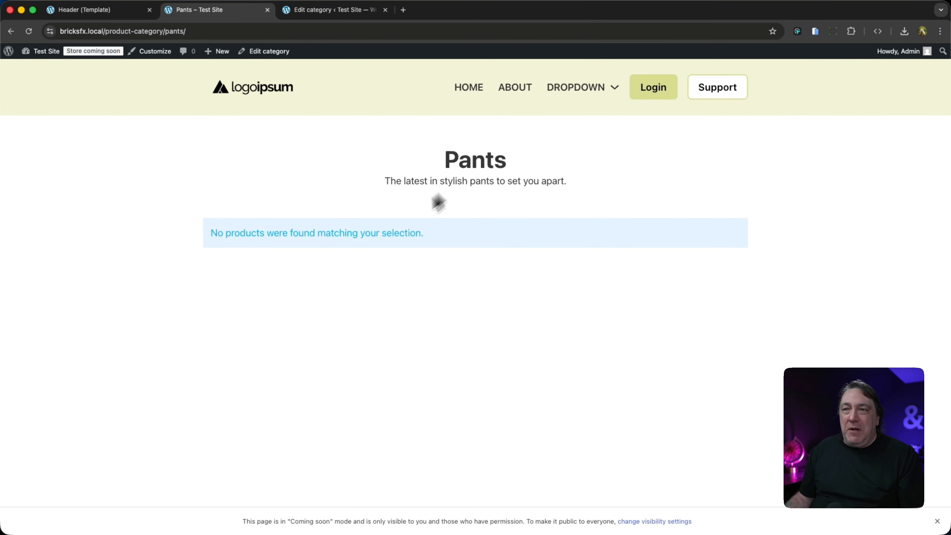
pyautogui.moveTo(577, 90)
pyautogui.click(648, 202)
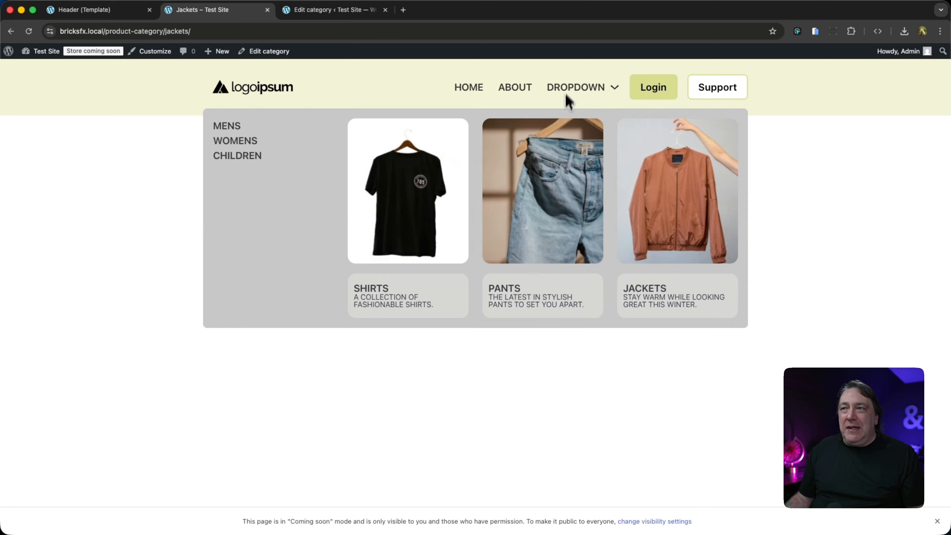
pyautogui.click(441, 201)
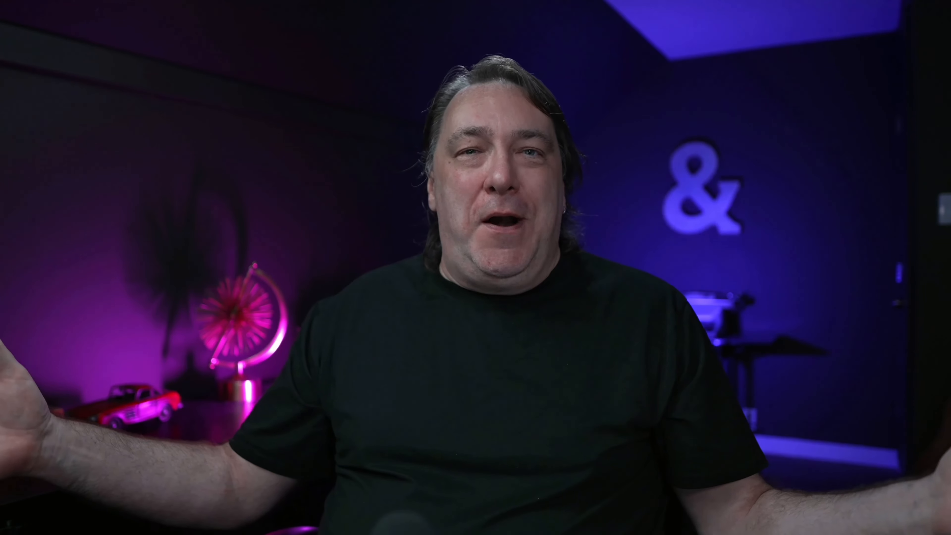